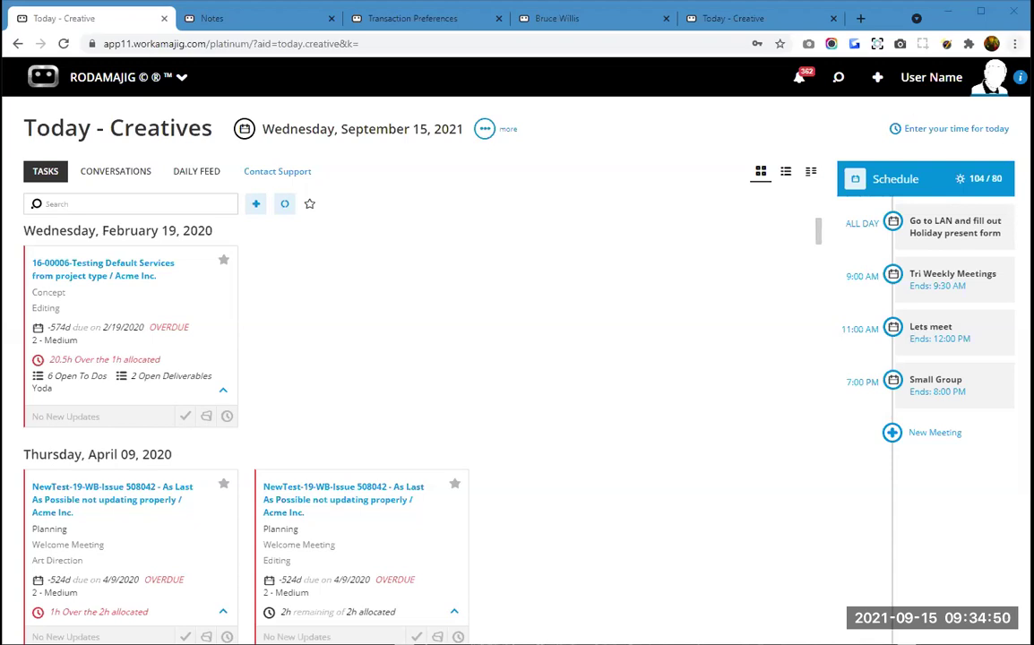
{"action": "left_click", "coordinate": [1016, 43]}
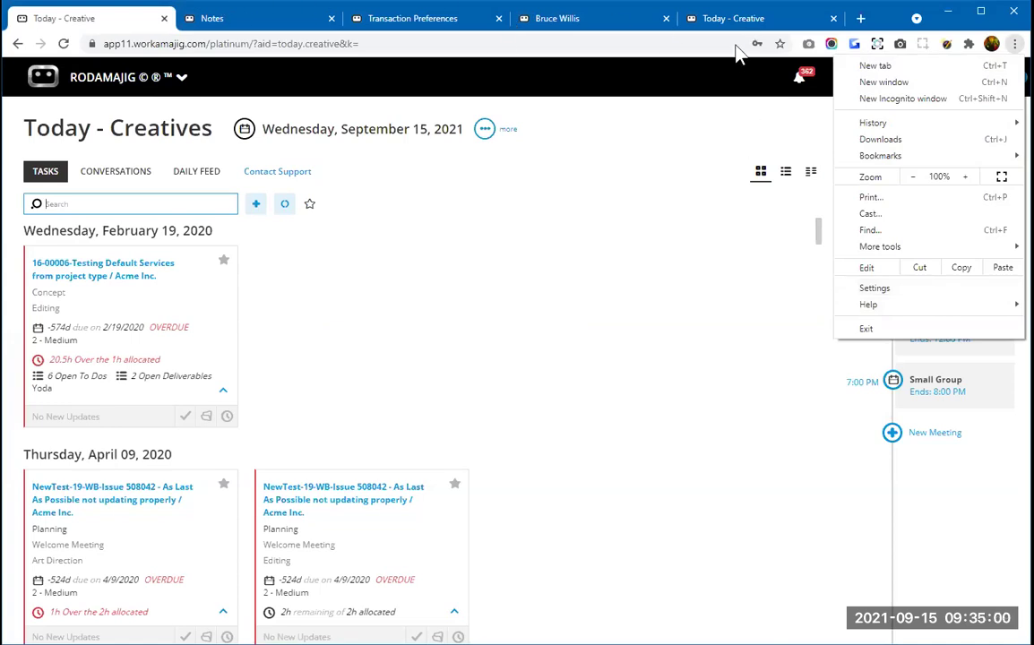
{"action": "left_click", "coordinate": [620, 235]}
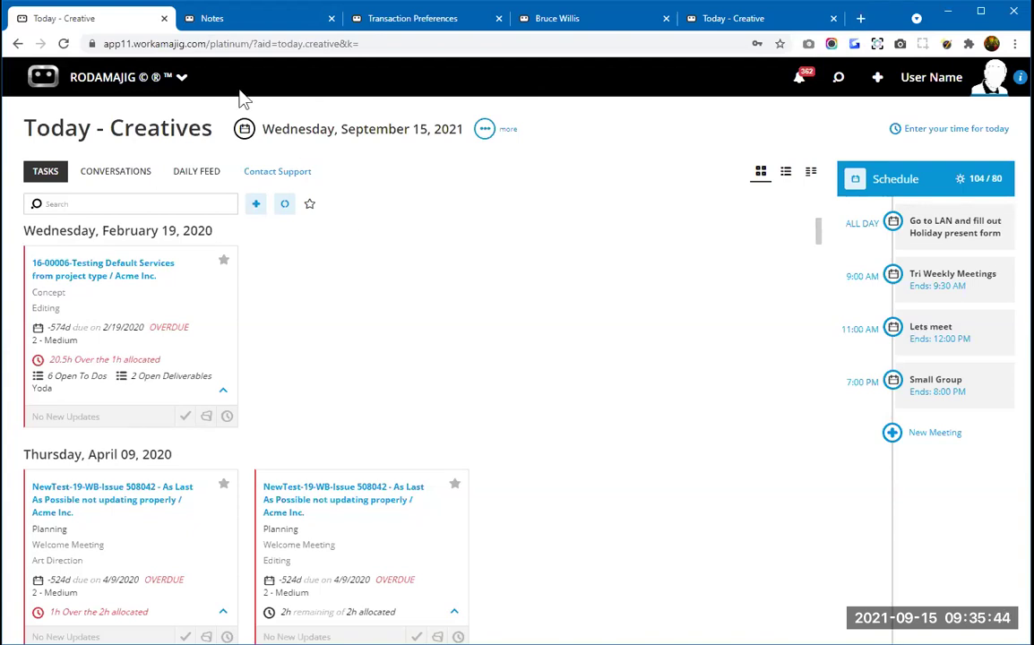
{"action": "triple_click", "coordinate": [166, 132]}
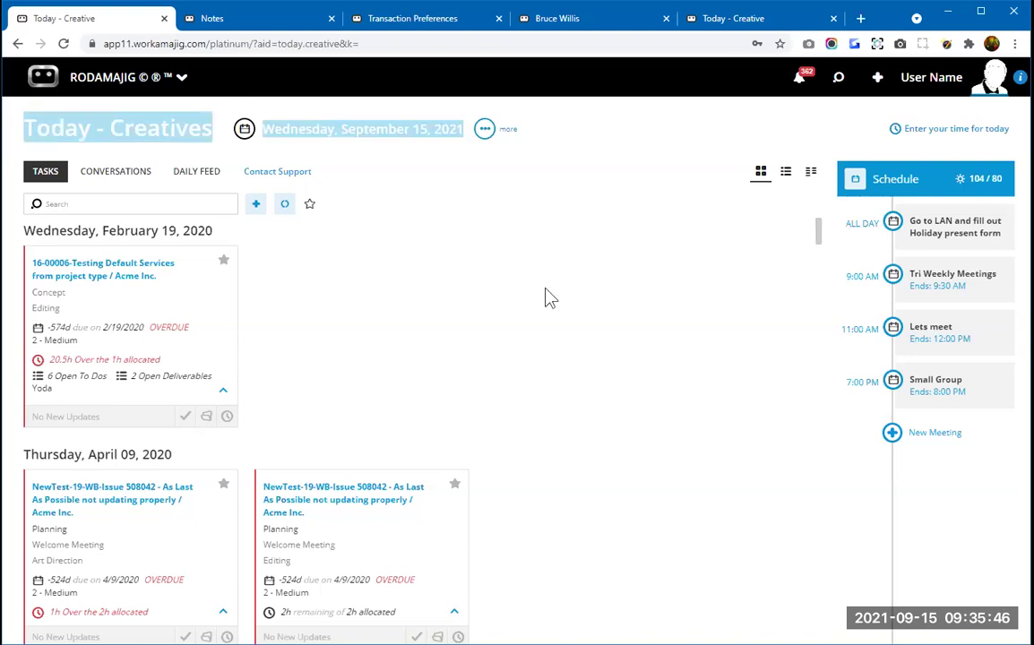
{"action": "left_click", "coordinate": [564, 298]}
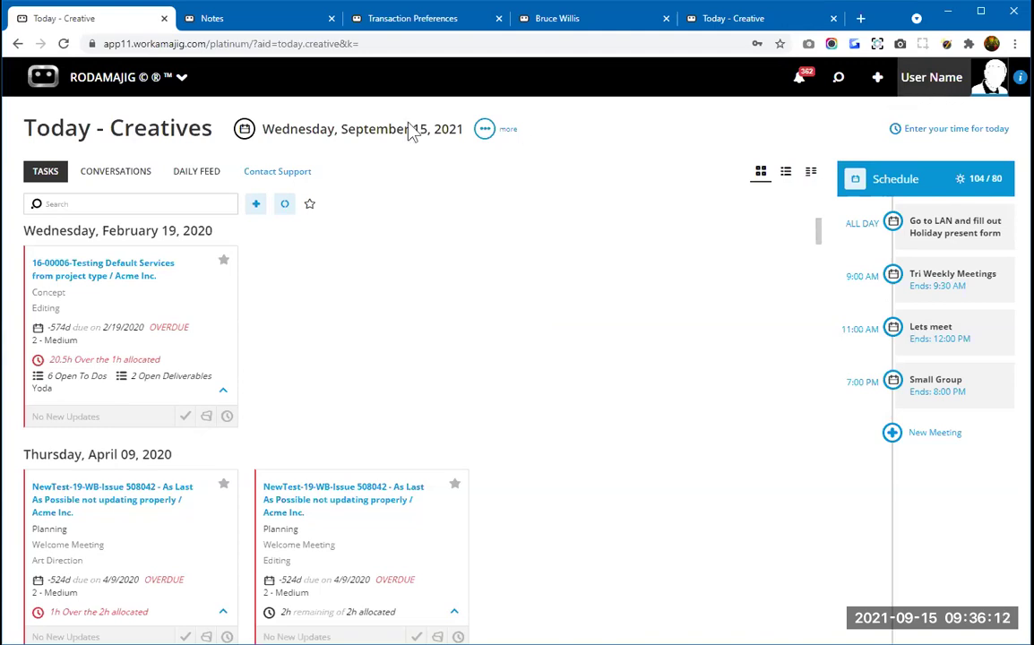
- Open the personal settings, review the pages available as the Default Page, and close the settings without changing it
{"action": "left_click", "coordinate": [946, 86]}
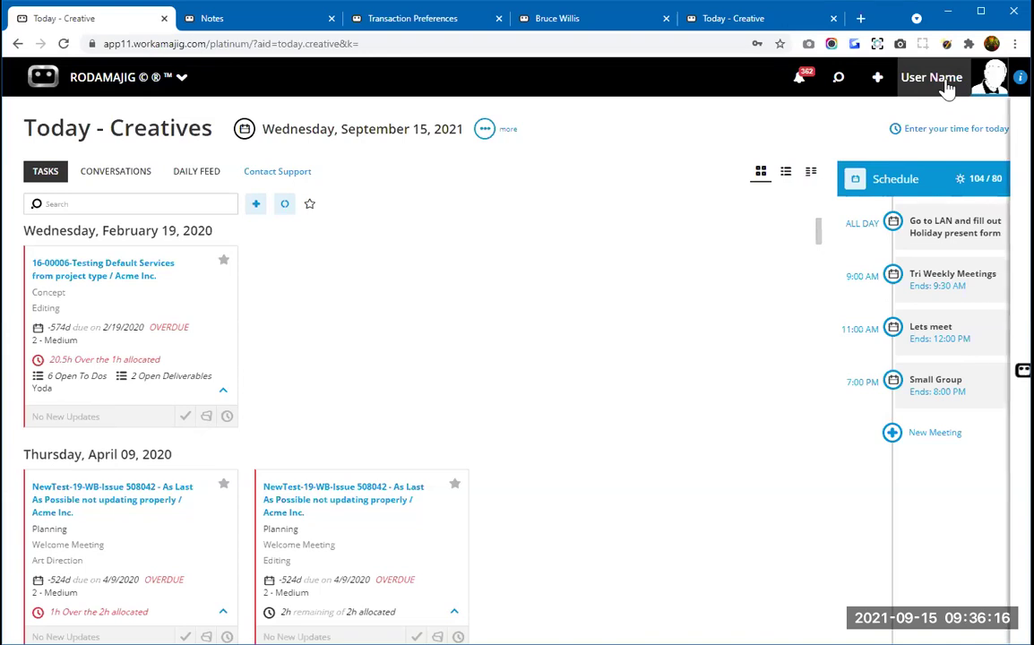
{"action": "left_click_drag", "start_coordinate": [653, 392], "coordinate": [600, 395]}
{"action": "left_click", "coordinate": [704, 421]}
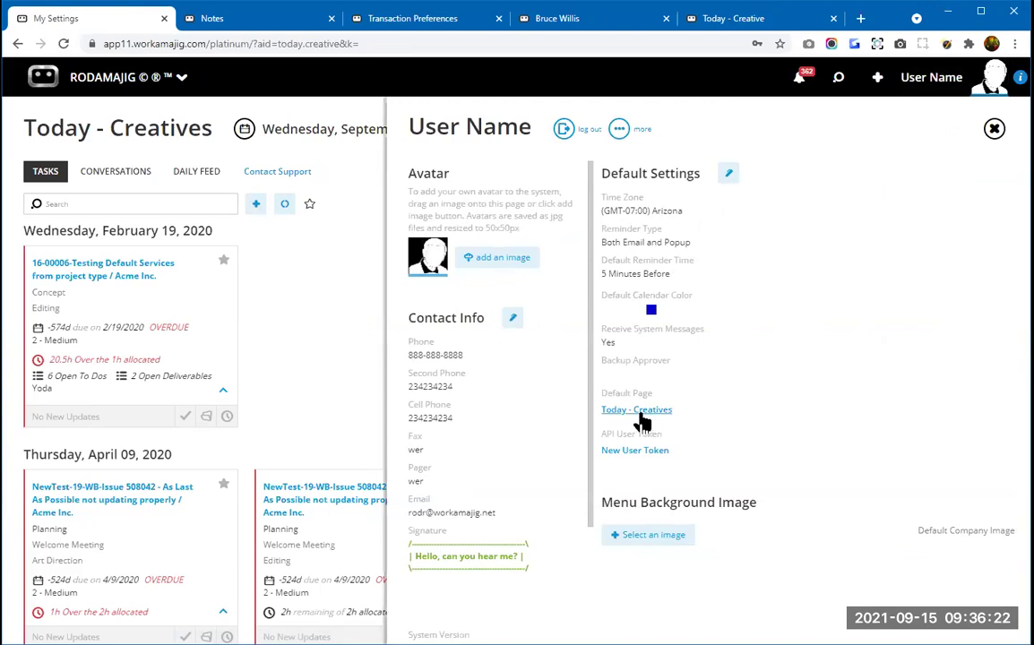
{"action": "left_click", "coordinate": [641, 415]}
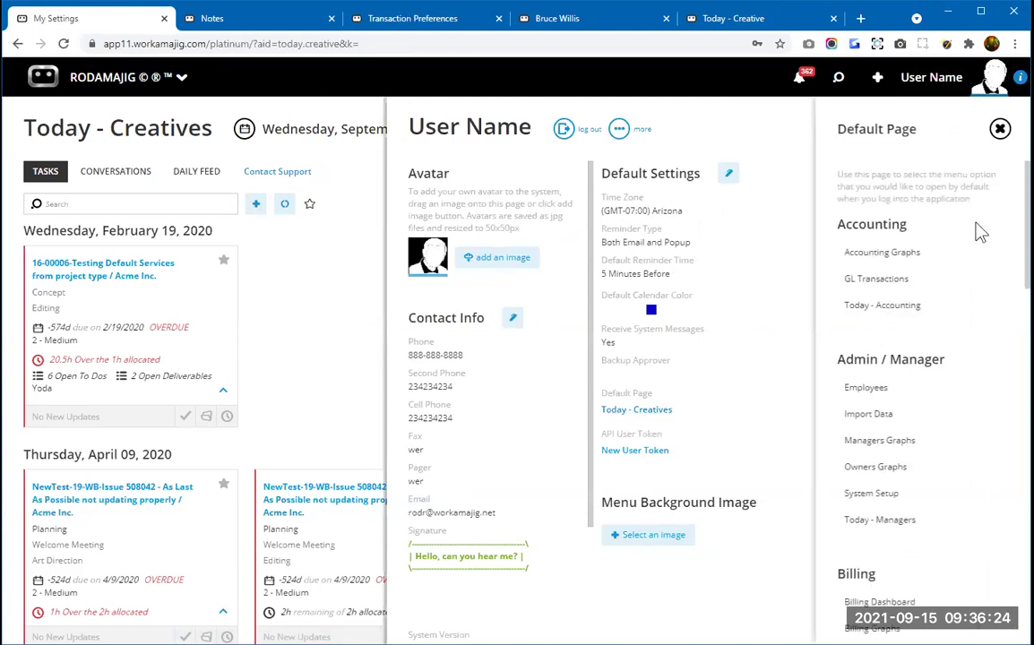
{"action": "scroll", "coordinate": [958, 355], "scroll_direction": "down", "scroll_amount": 4}
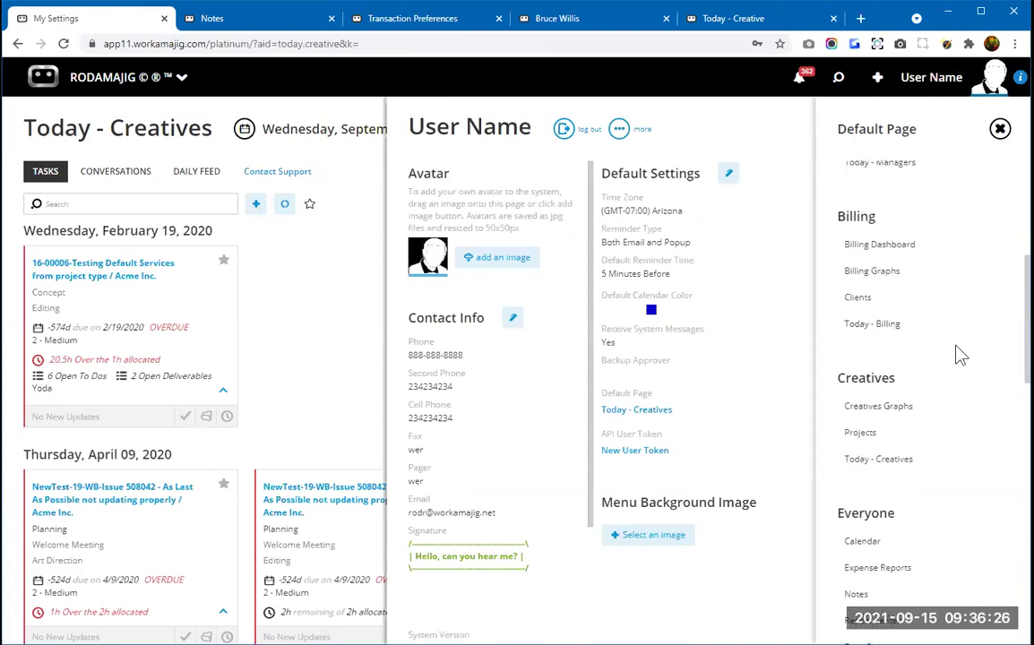
{"action": "scroll", "coordinate": [957, 355], "scroll_direction": "down", "scroll_amount": 2}
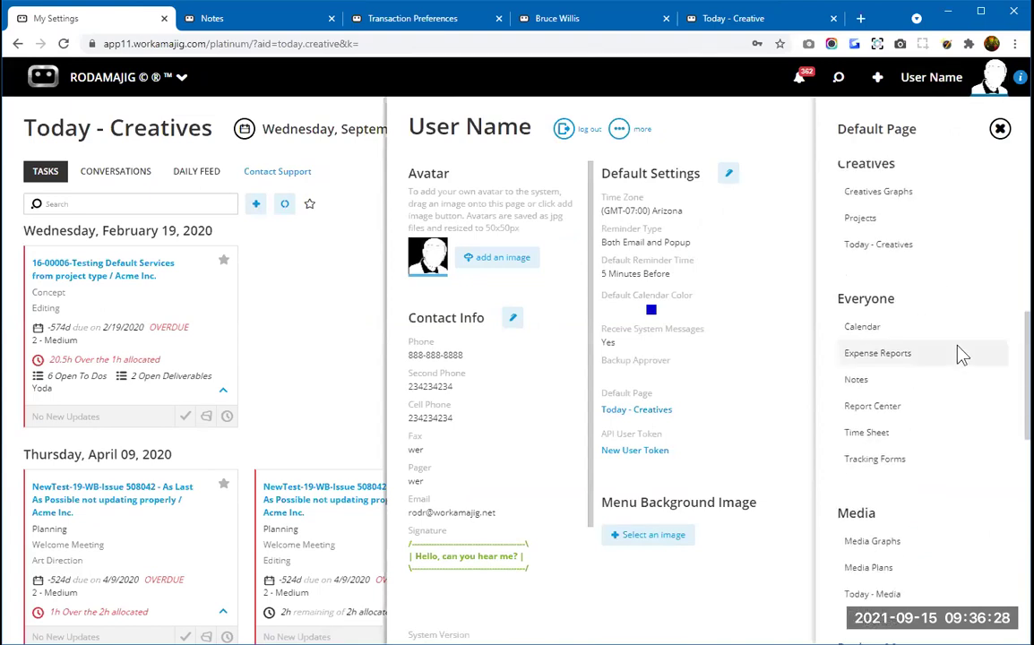
{"action": "scroll", "coordinate": [958, 355], "scroll_direction": "down", "scroll_amount": 4}
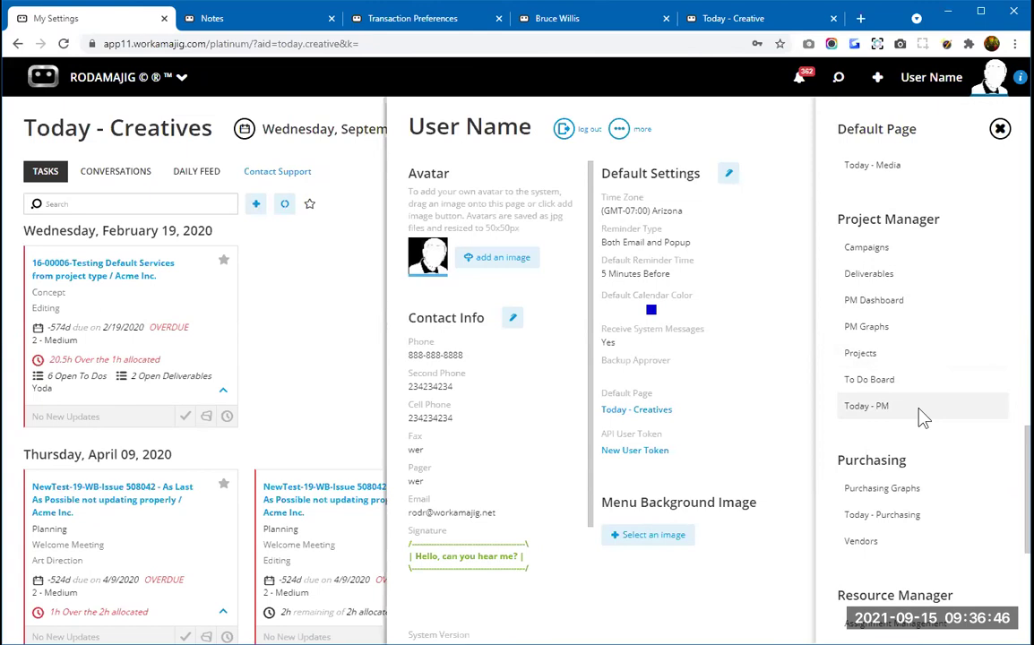
{"action": "left_click", "coordinate": [1000, 130]}
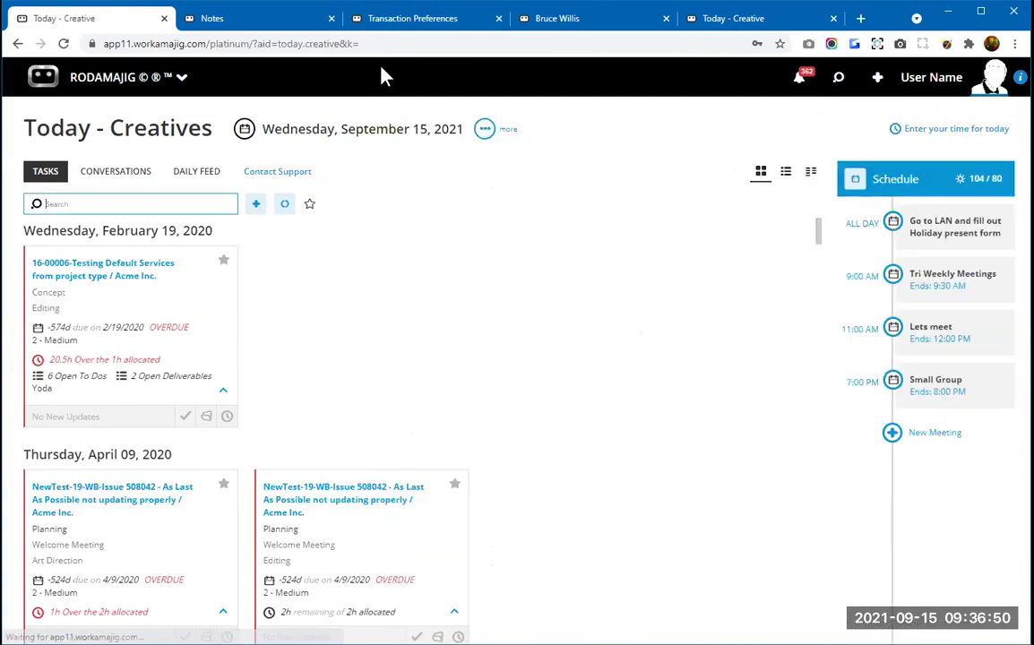
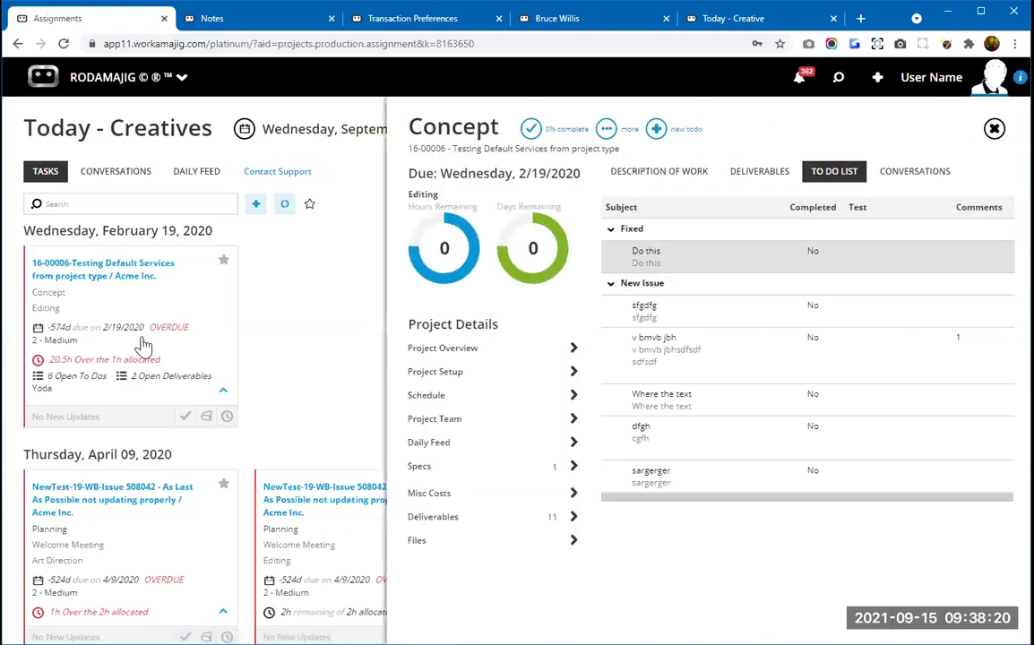
- View the Concept task's conversations, expand them to the whole project, restrict them to this assignment again, and close the task
{"action": "left_click", "coordinate": [904, 176]}
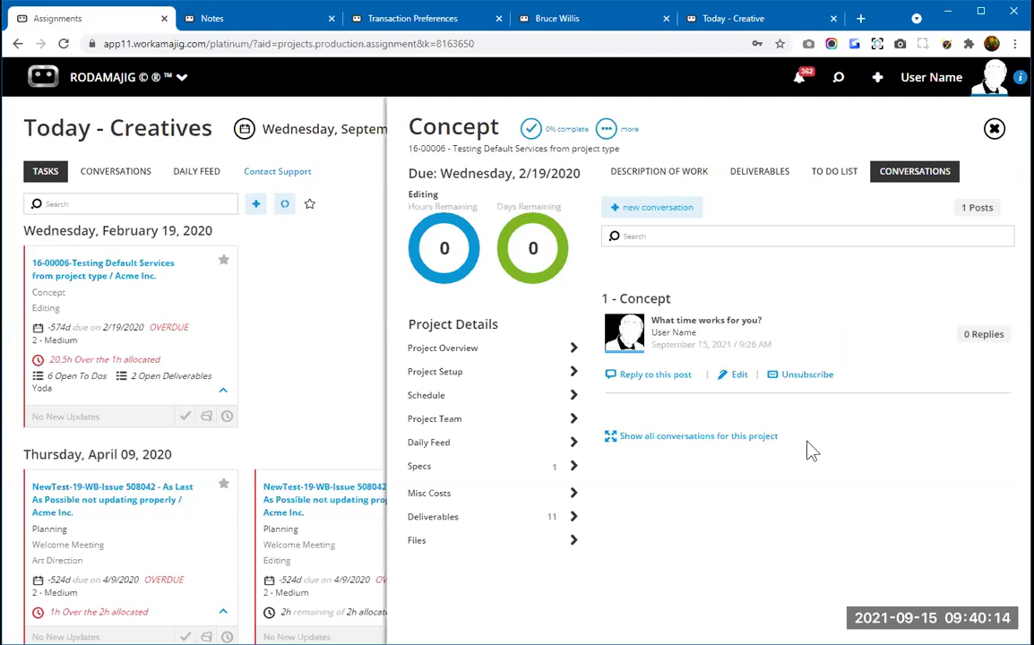
{"action": "left_click", "coordinate": [693, 439]}
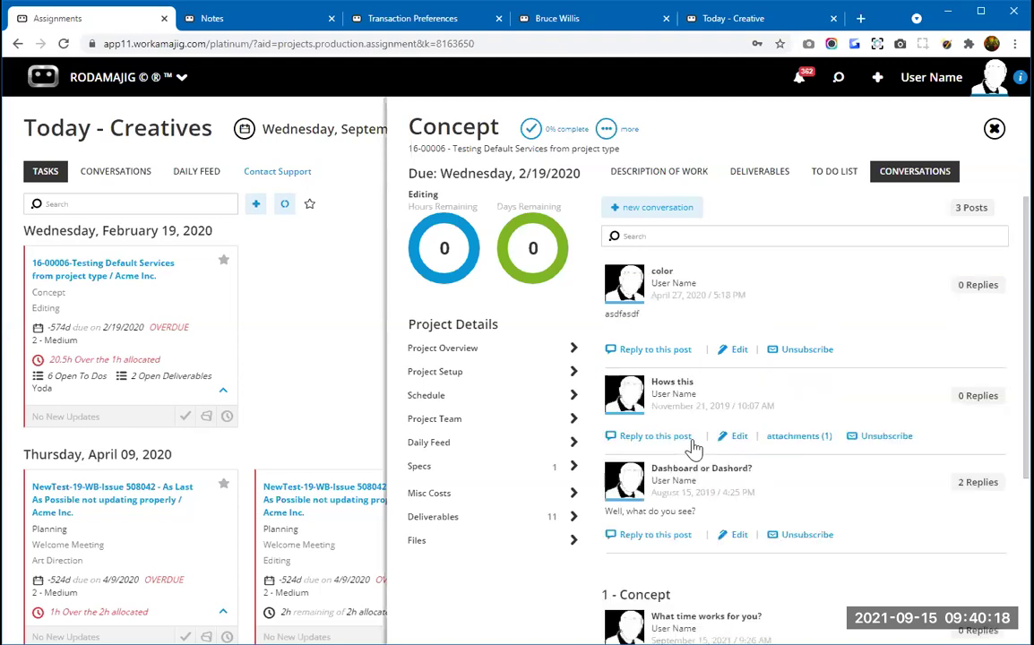
{"action": "scroll", "coordinate": [866, 376], "scroll_direction": "down", "scroll_amount": 3}
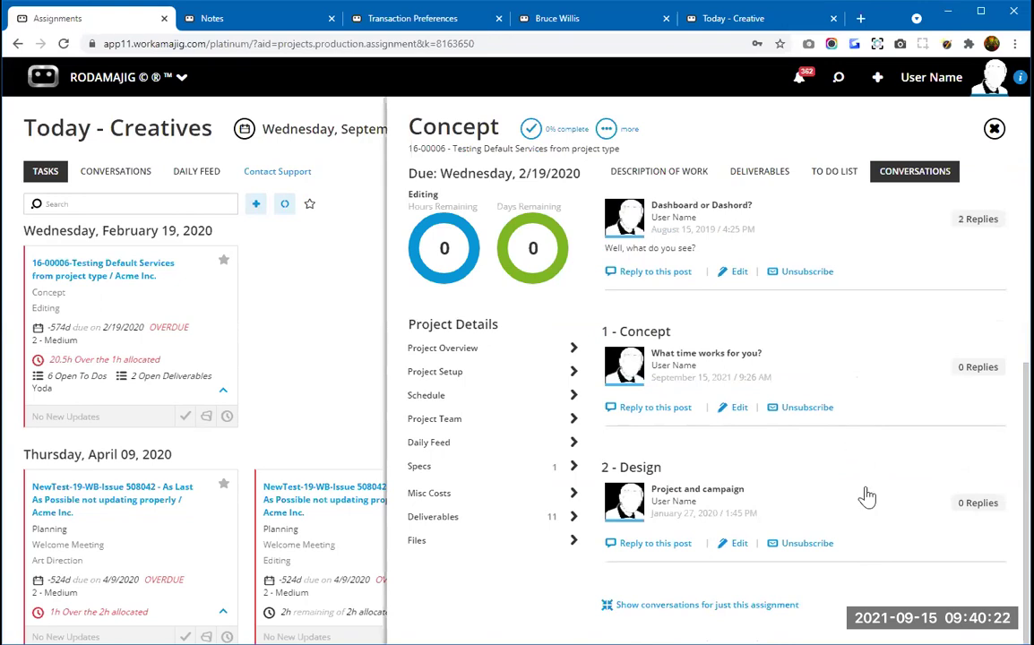
{"action": "scroll", "coordinate": [866, 495], "scroll_direction": "up", "scroll_amount": 3}
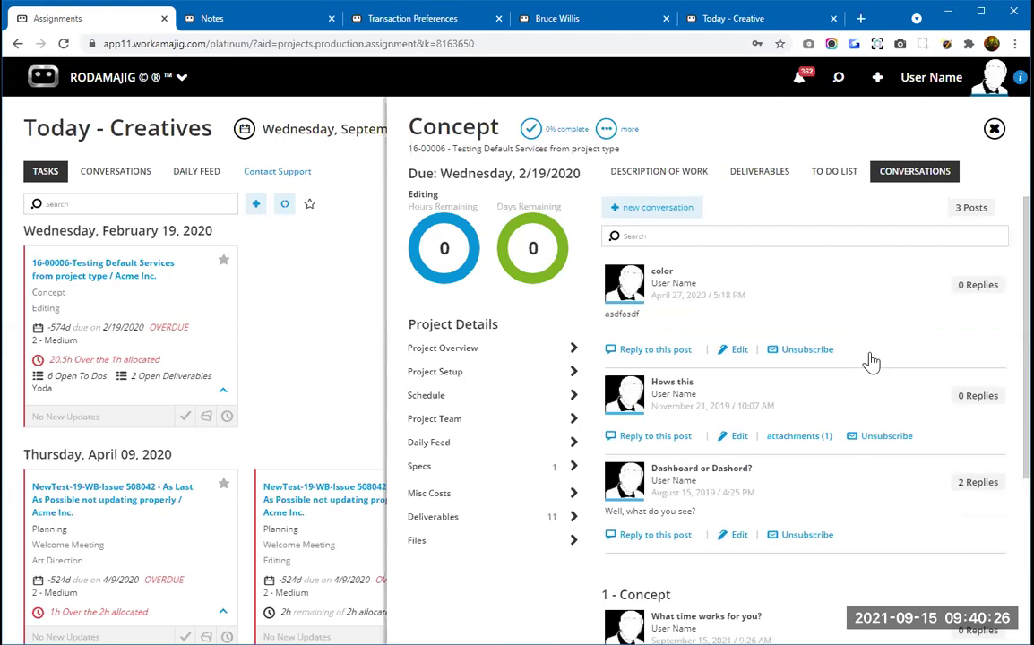
{"action": "scroll", "coordinate": [871, 362], "scroll_direction": "down", "scroll_amount": 3}
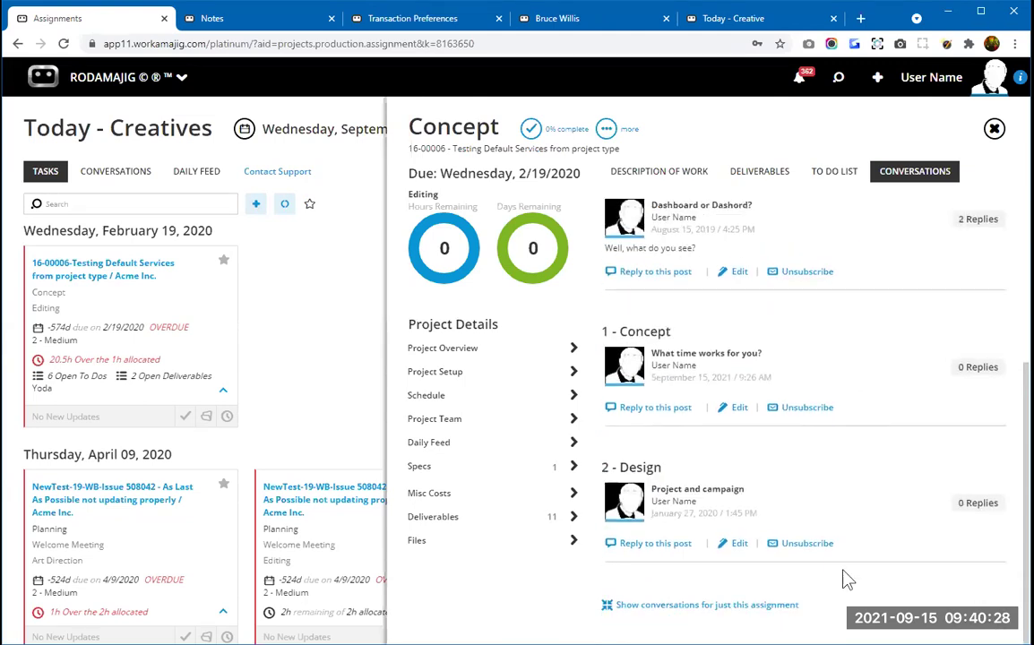
{"action": "left_click", "coordinate": [758, 607]}
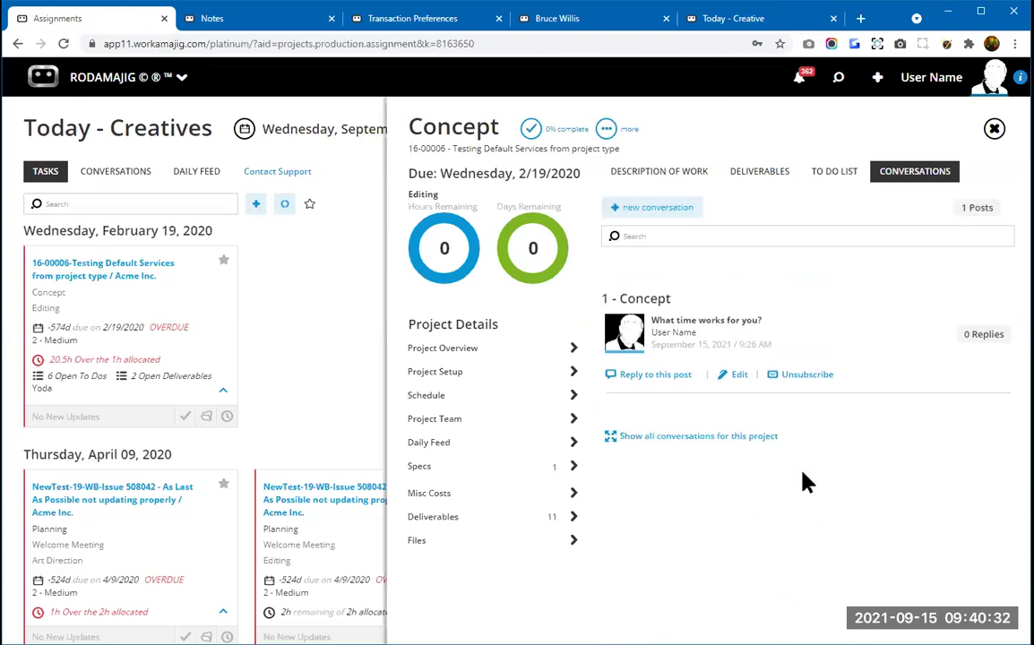
{"action": "left_click", "coordinate": [303, 305]}
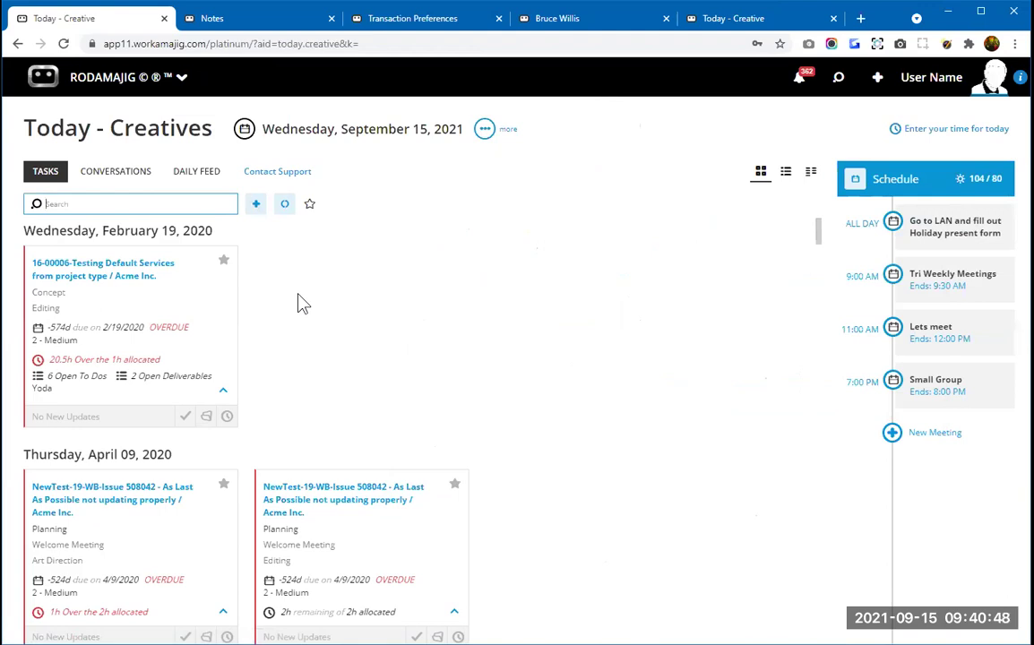
- Start a new conversation on project 16-00006's Concept task and look through the people groups available for Email To
{"action": "left_click", "coordinate": [178, 373]}
{"action": "left_click", "coordinate": [907, 173]}
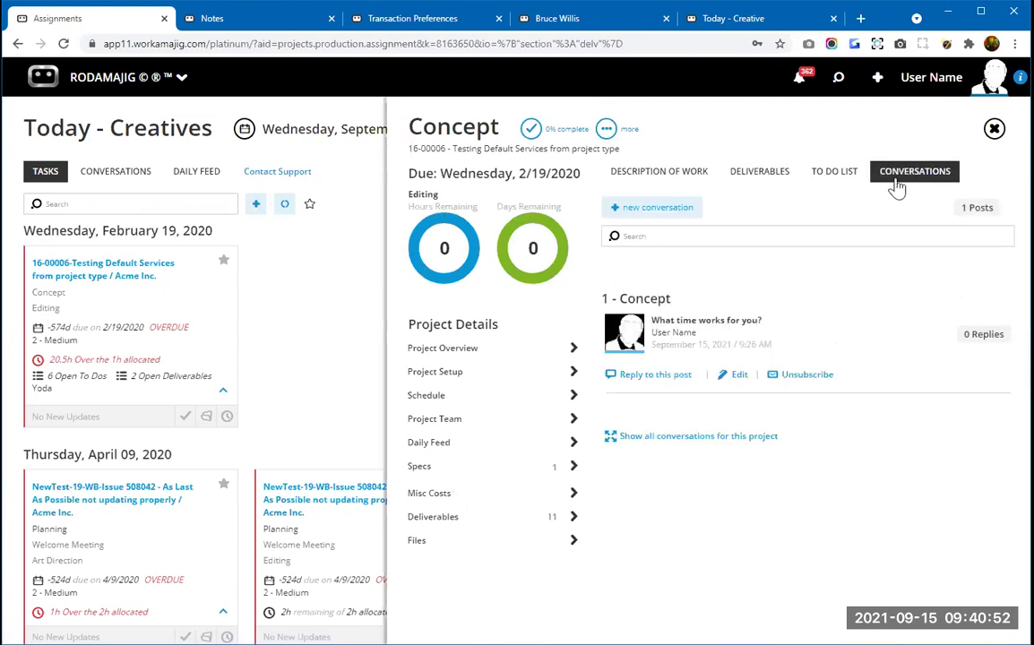
{"action": "left_click", "coordinate": [628, 215]}
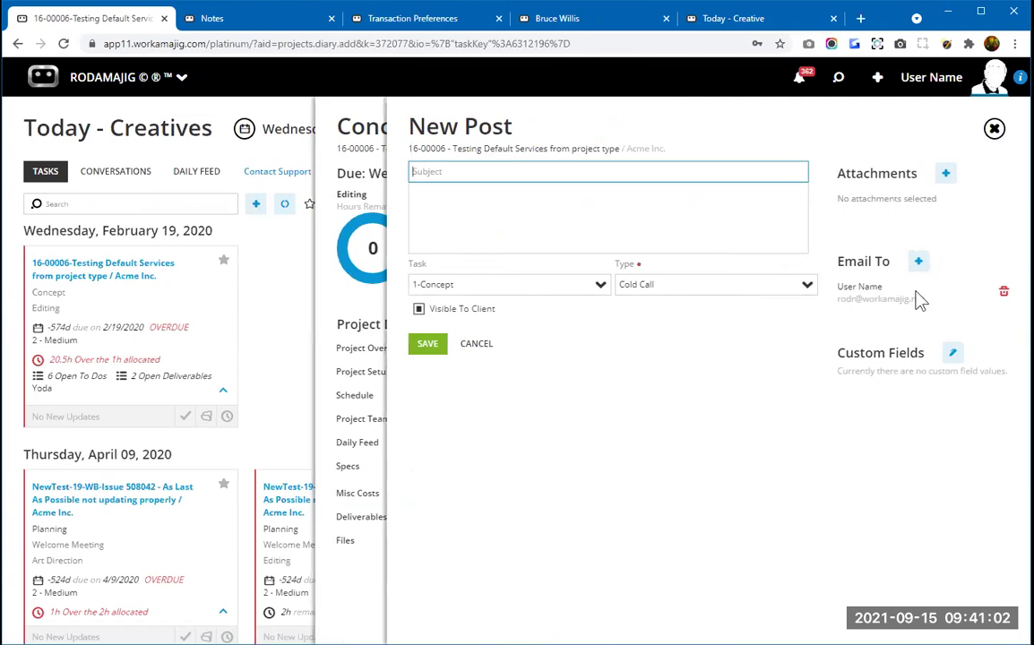
{"action": "left_click", "coordinate": [922, 263]}
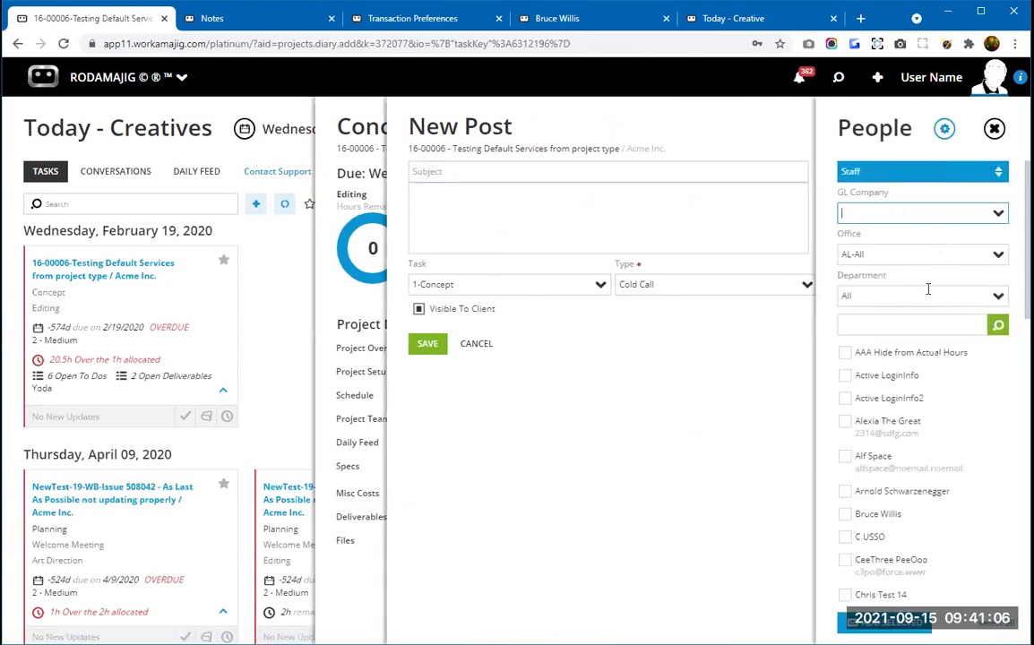
{"action": "left_click", "coordinate": [974, 179]}
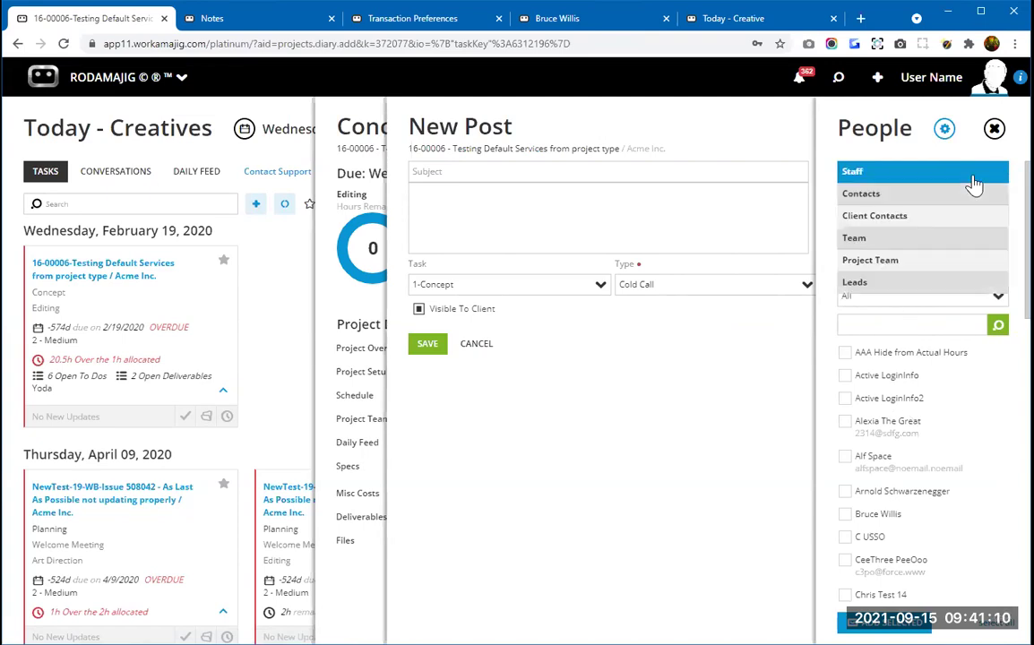
{"action": "left_click", "coordinate": [994, 130]}
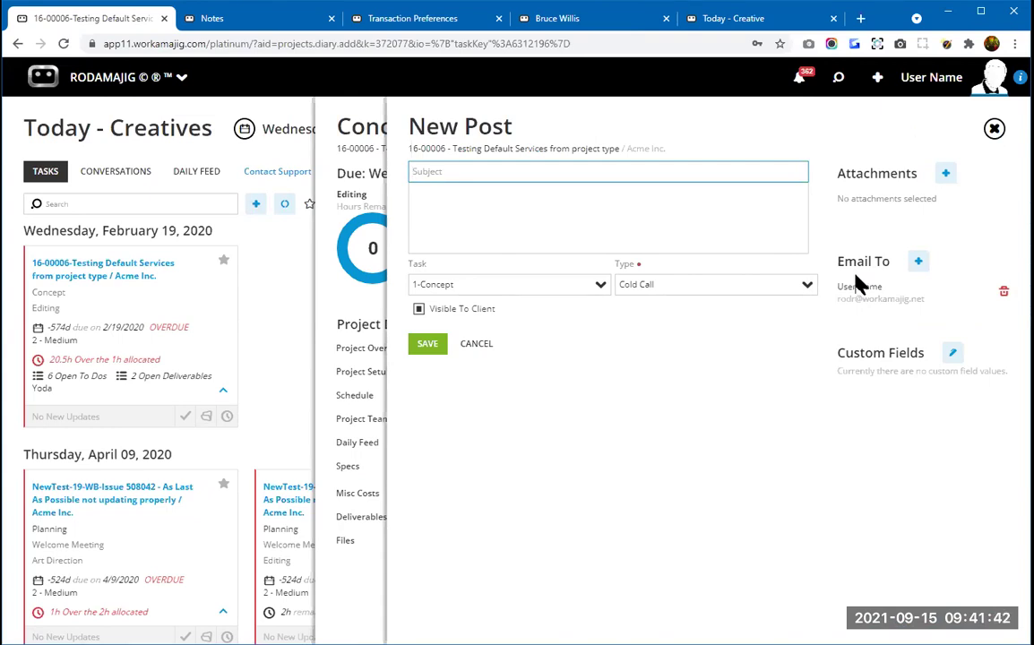
- Open the dashboard of project 16-00006, review its team's subscription settings, and return to the Today page
{"action": "left_click", "coordinate": [206, 417]}
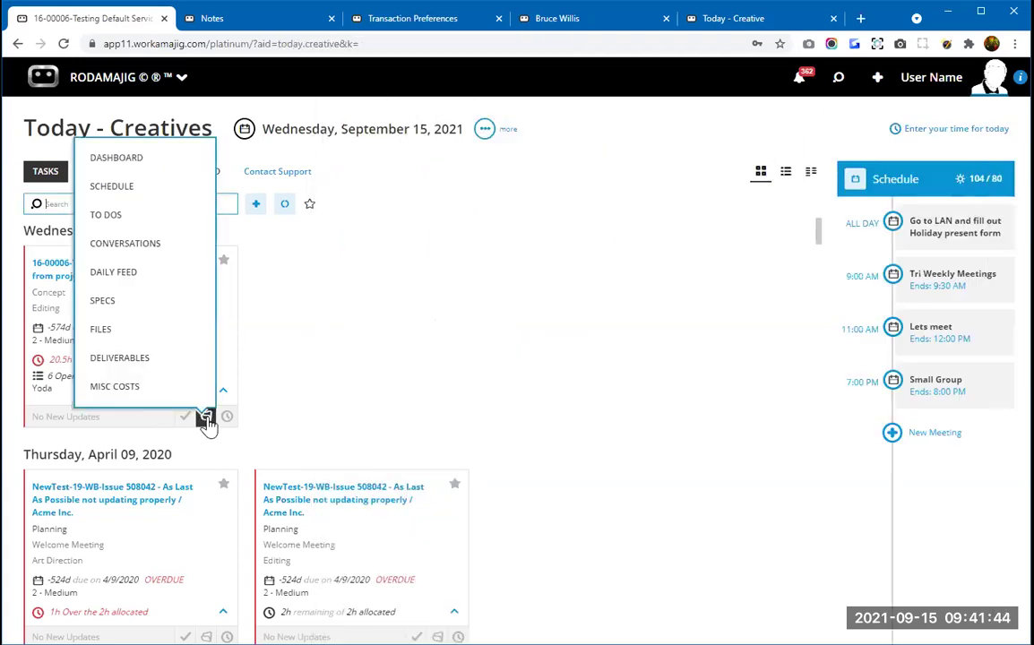
{"action": "left_click", "coordinate": [144, 157]}
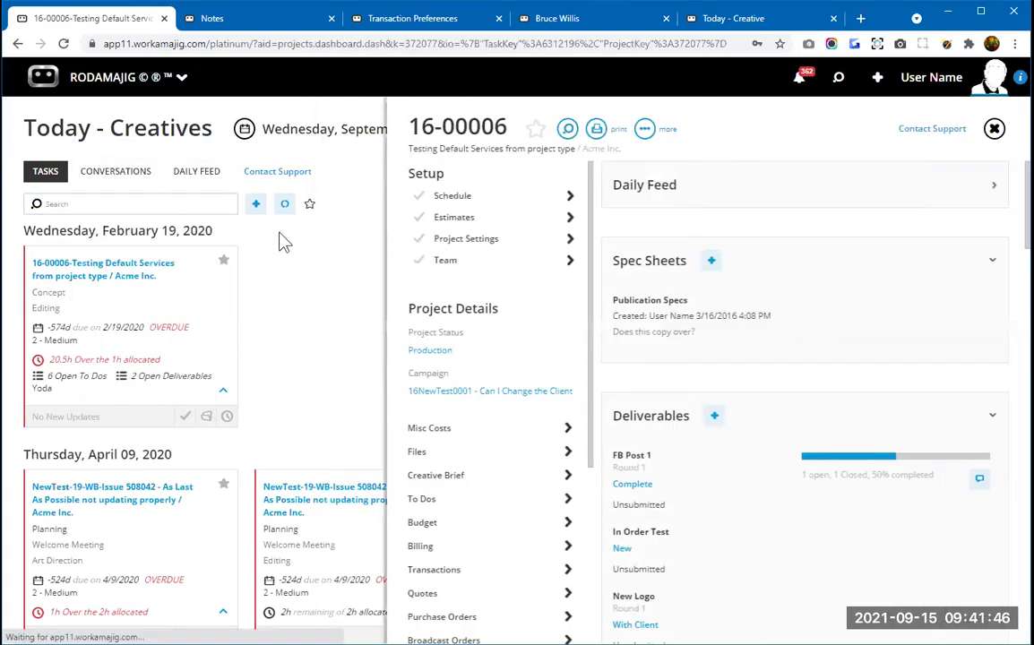
{"action": "left_click", "coordinate": [538, 267]}
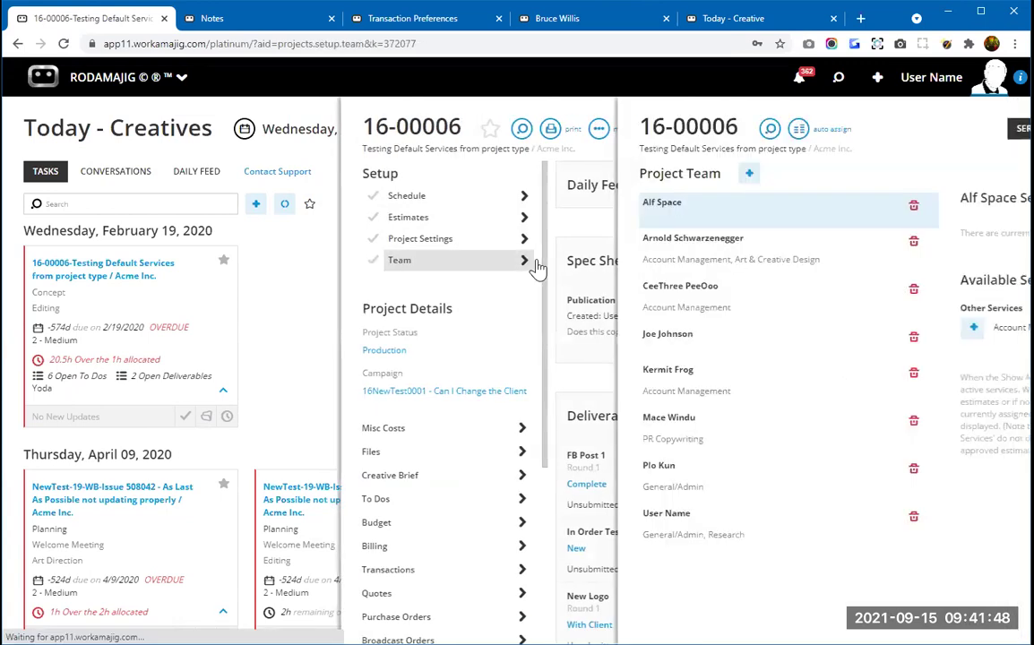
{"action": "left_click", "coordinate": [923, 133]}
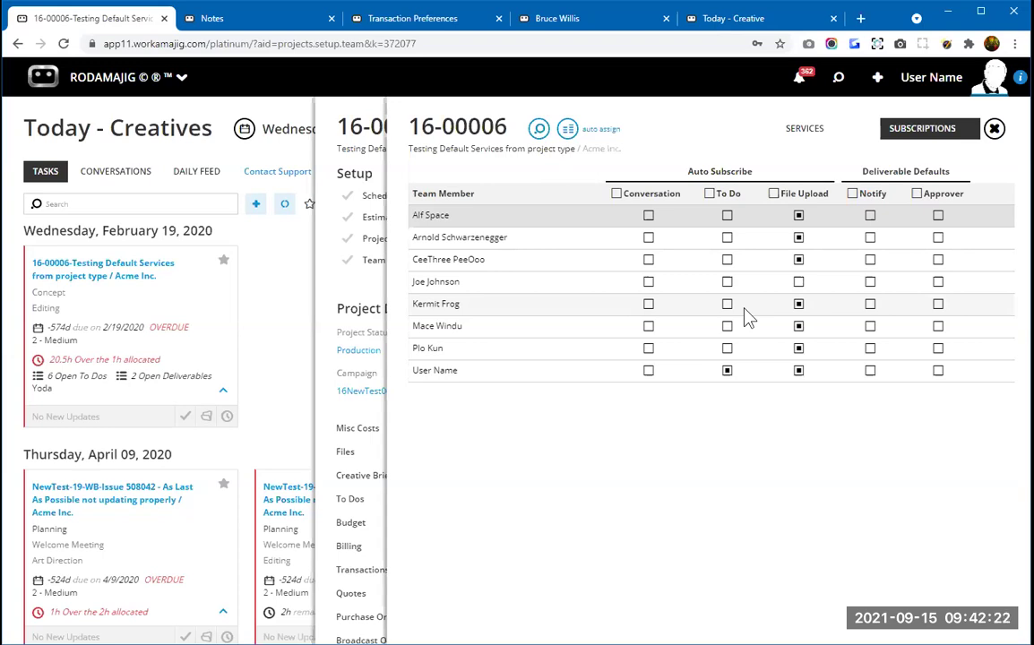
{"action": "left_click", "coordinate": [995, 129]}
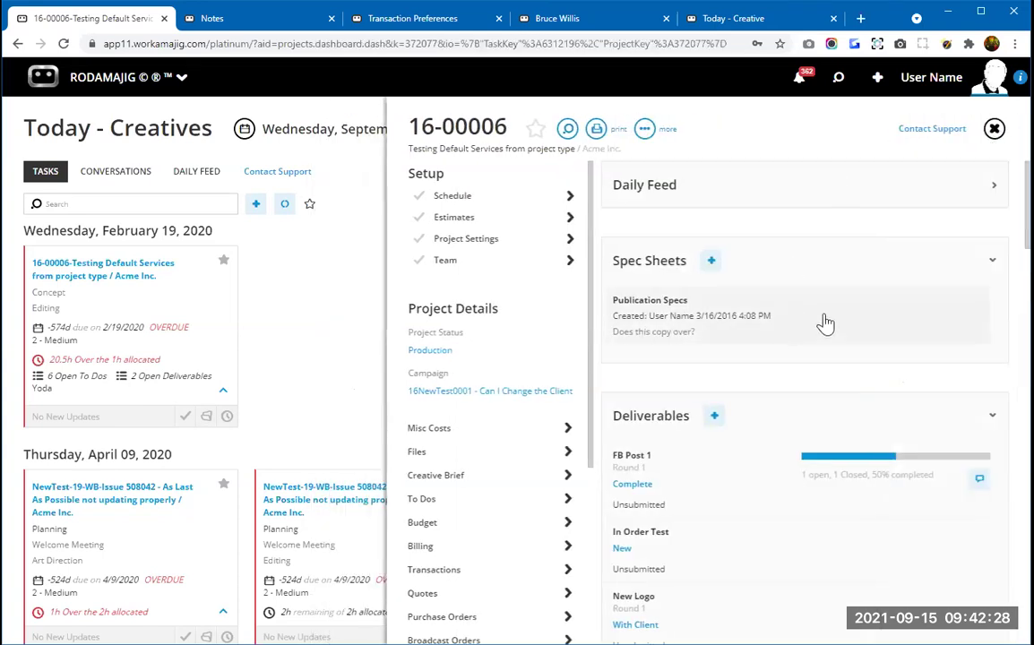
{"action": "left_click", "coordinate": [361, 254]}
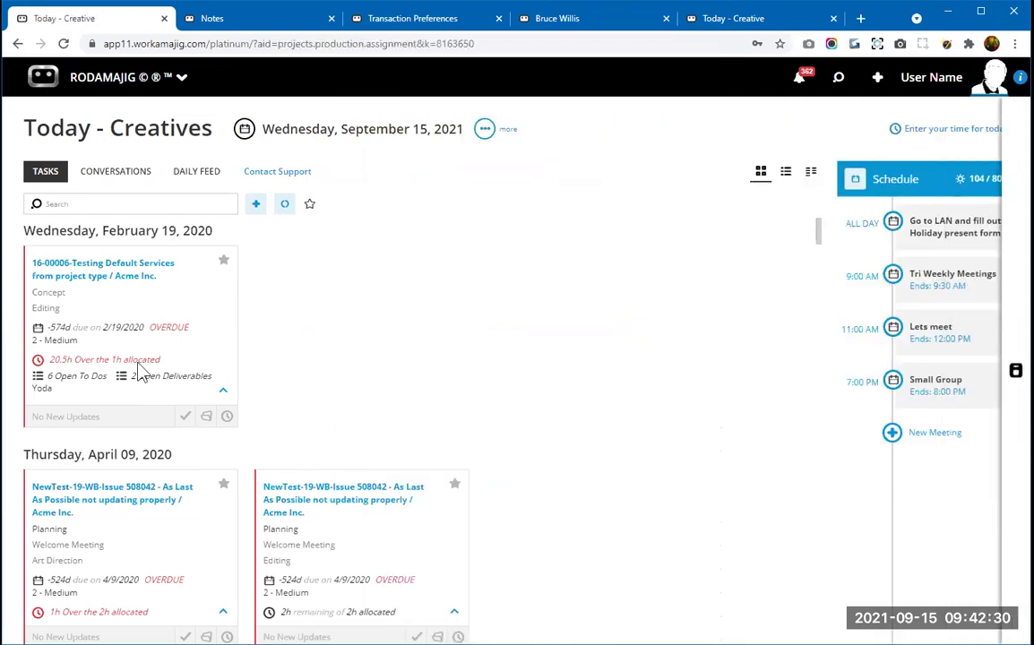
- Reopen the Concept task's new conversation form to check its Email To recipients, and close it without saving
{"action": "left_click", "coordinate": [139, 372]}
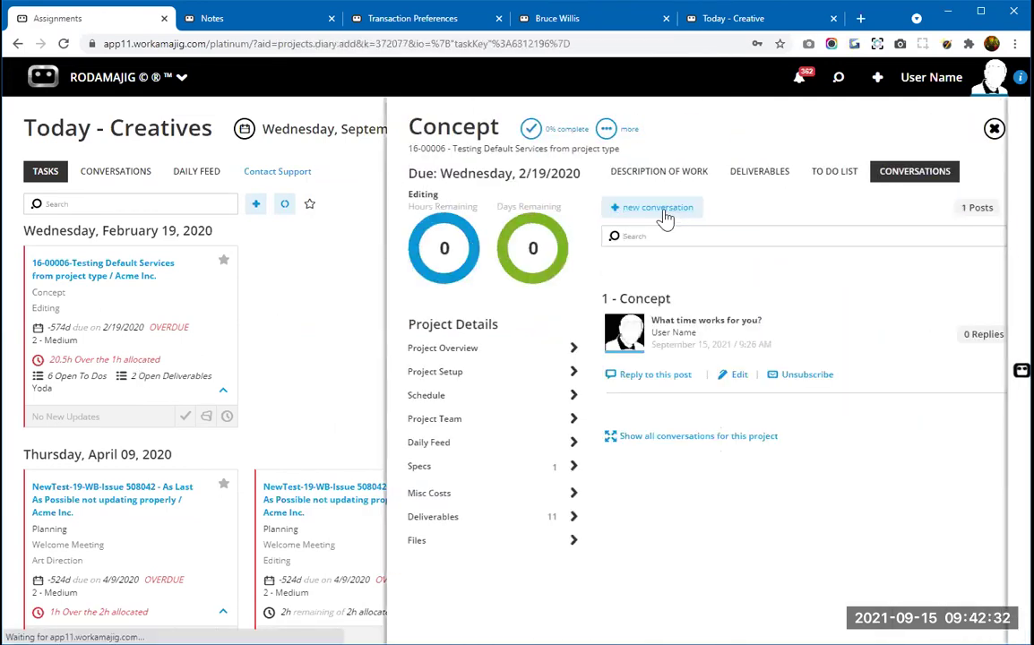
{"action": "left_click", "coordinate": [665, 215]}
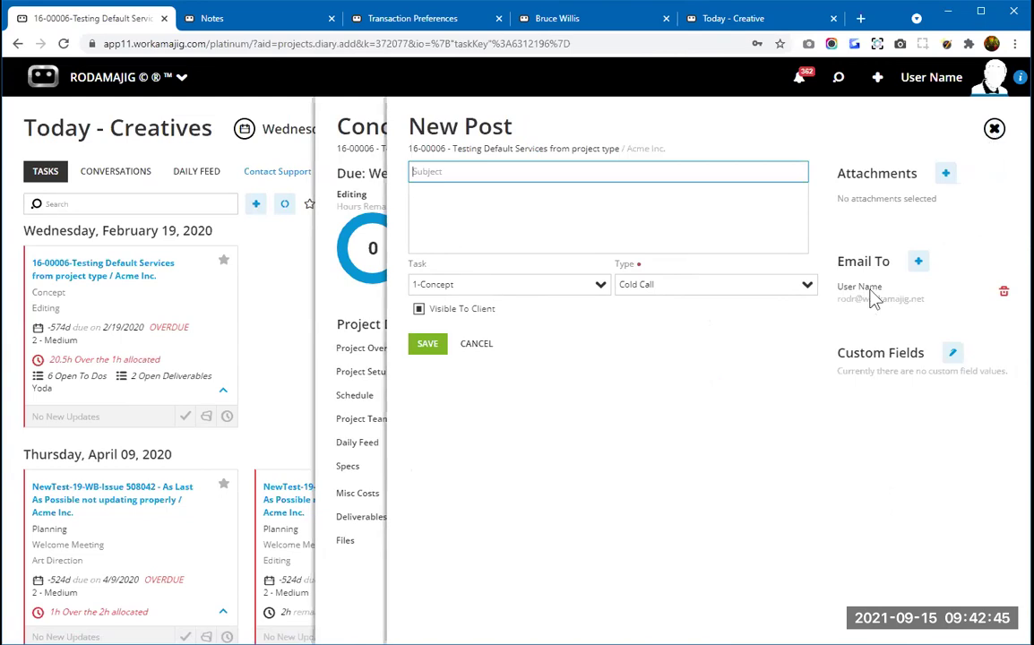
{"action": "left_click", "coordinate": [994, 131]}
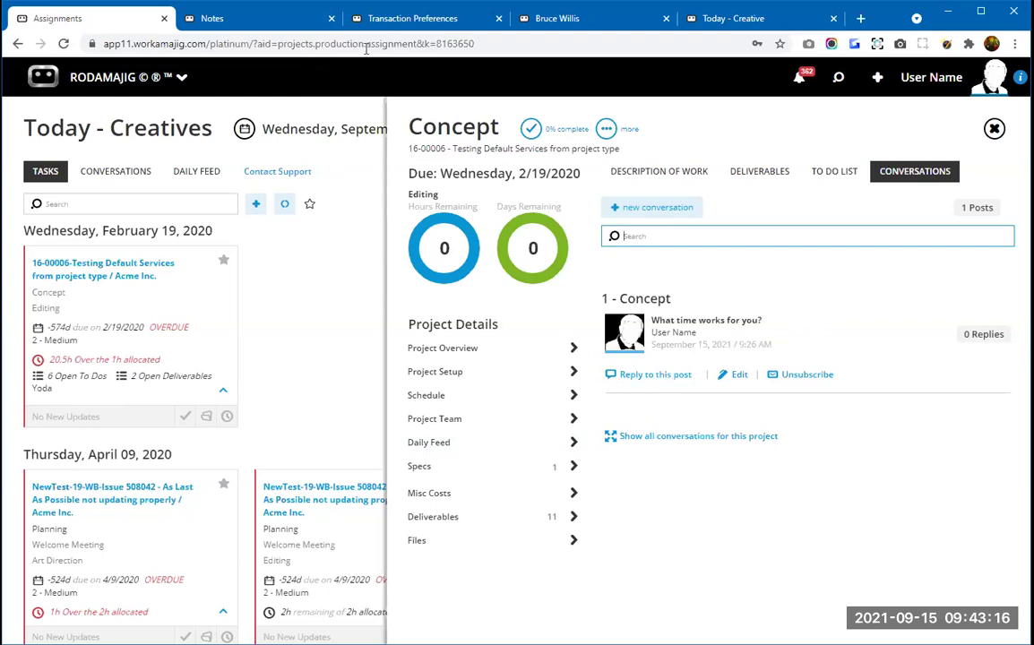
- Review the incoming and outbound email settings under System Setup Connections, and return to the Concept assignment
{"action": "left_click", "coordinate": [405, 20]}
{"action": "left_click", "coordinate": [295, 613]}
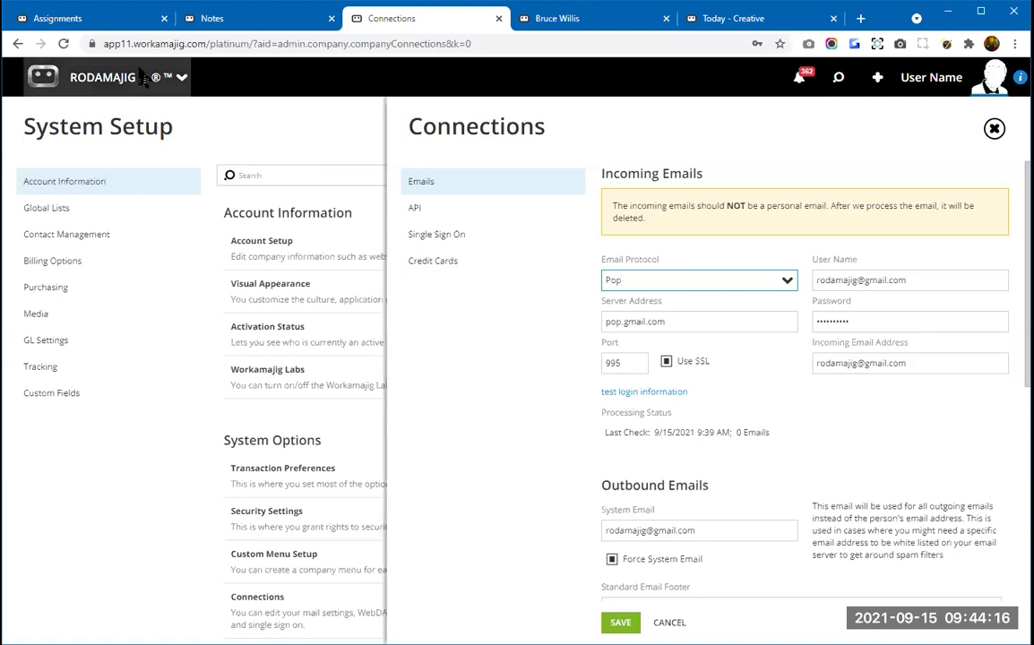
{"action": "left_click", "coordinate": [110, 19]}
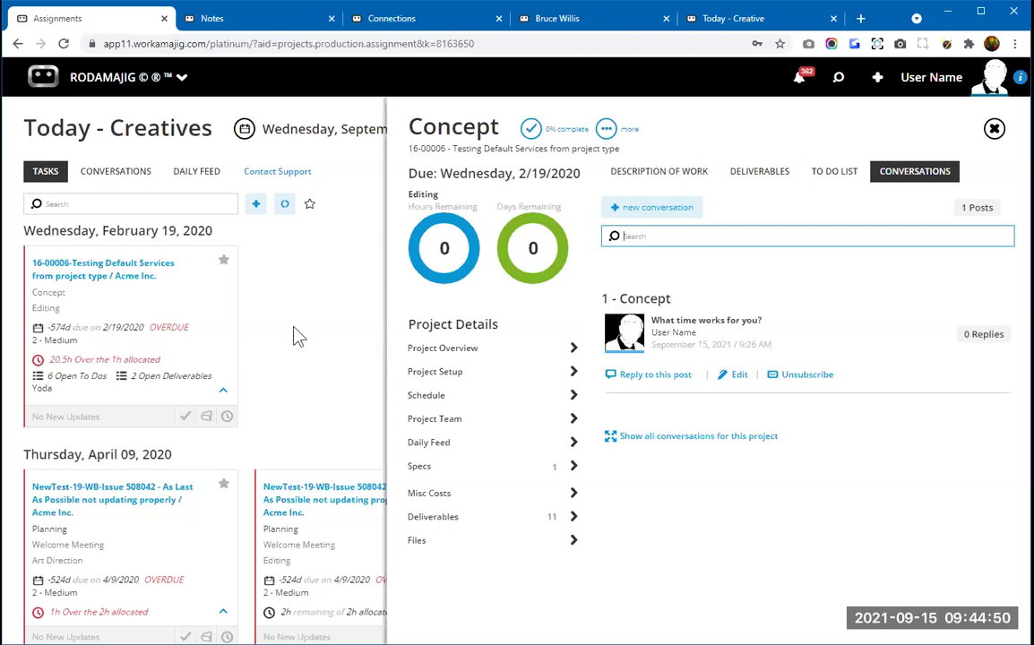
- Close the Concept task's new conversation form unsaved, and review the team subscription settings from project 16-00006's dashboard
{"action": "left_click", "coordinate": [661, 210]}
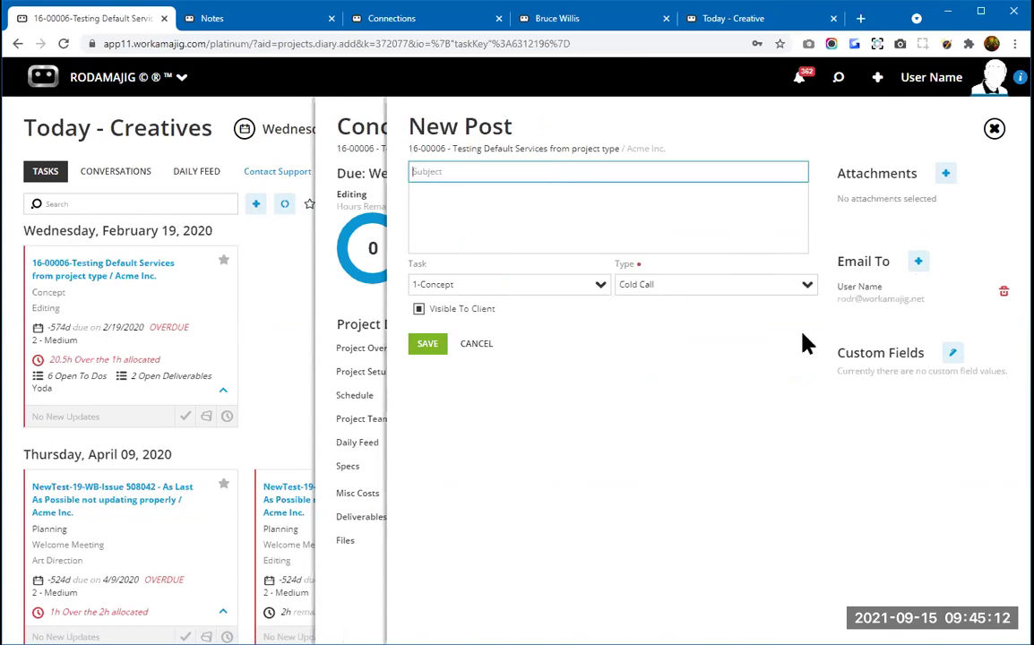
{"action": "left_click", "coordinate": [994, 129]}
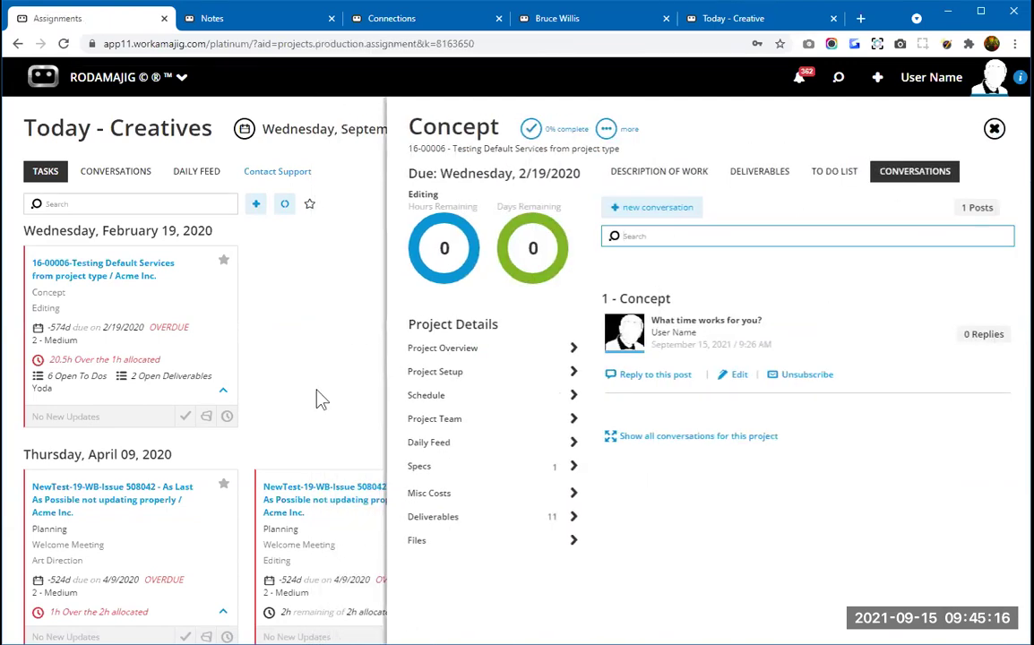
{"action": "left_click", "coordinate": [206, 416]}
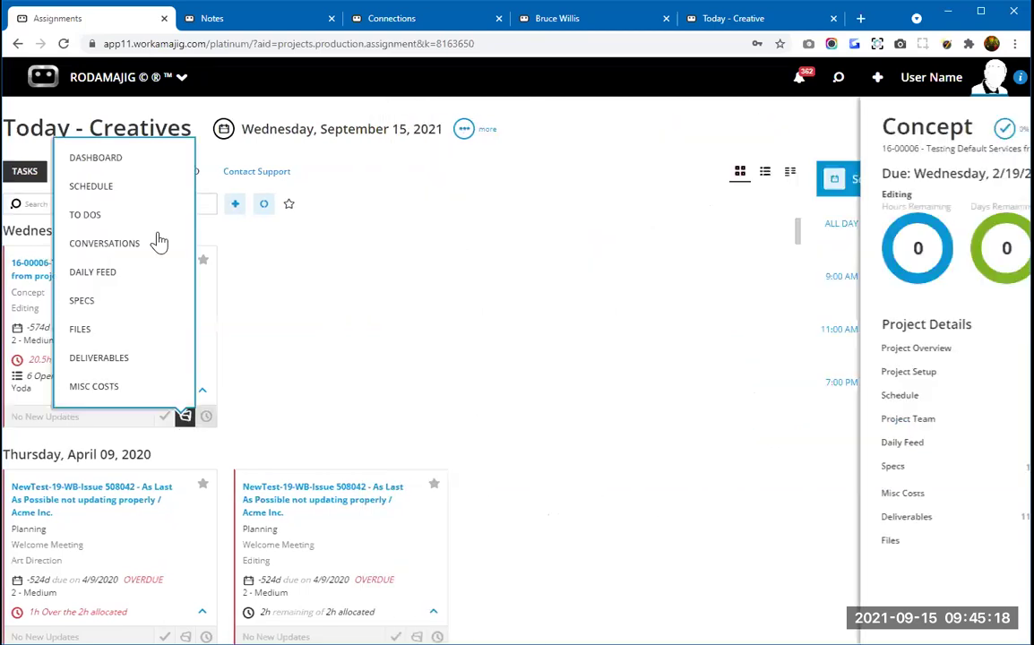
{"action": "left_click", "coordinate": [139, 157]}
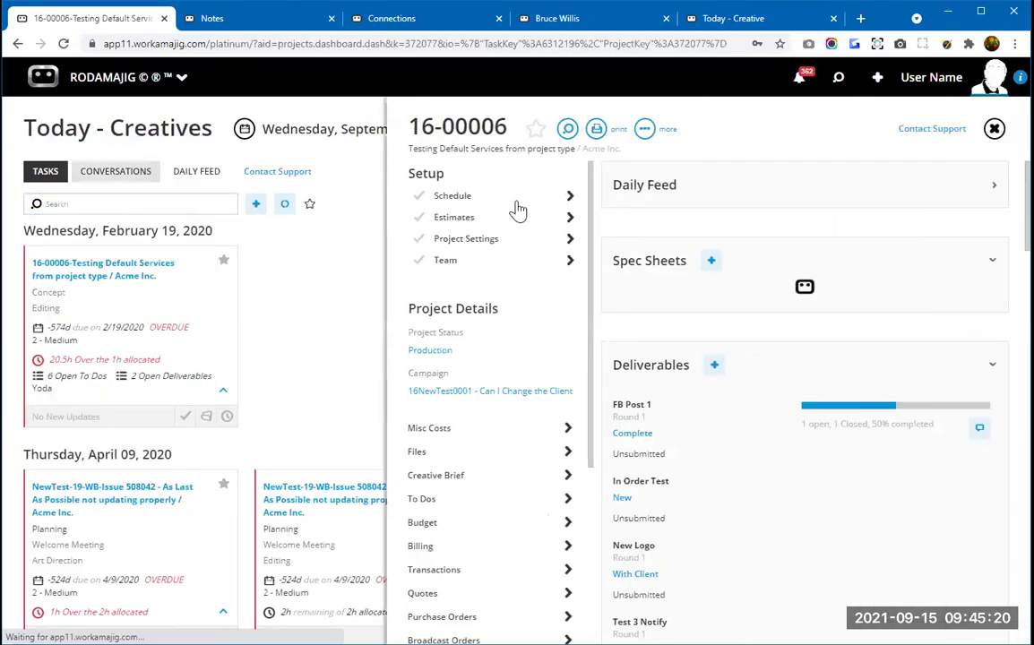
{"action": "left_click", "coordinate": [518, 264]}
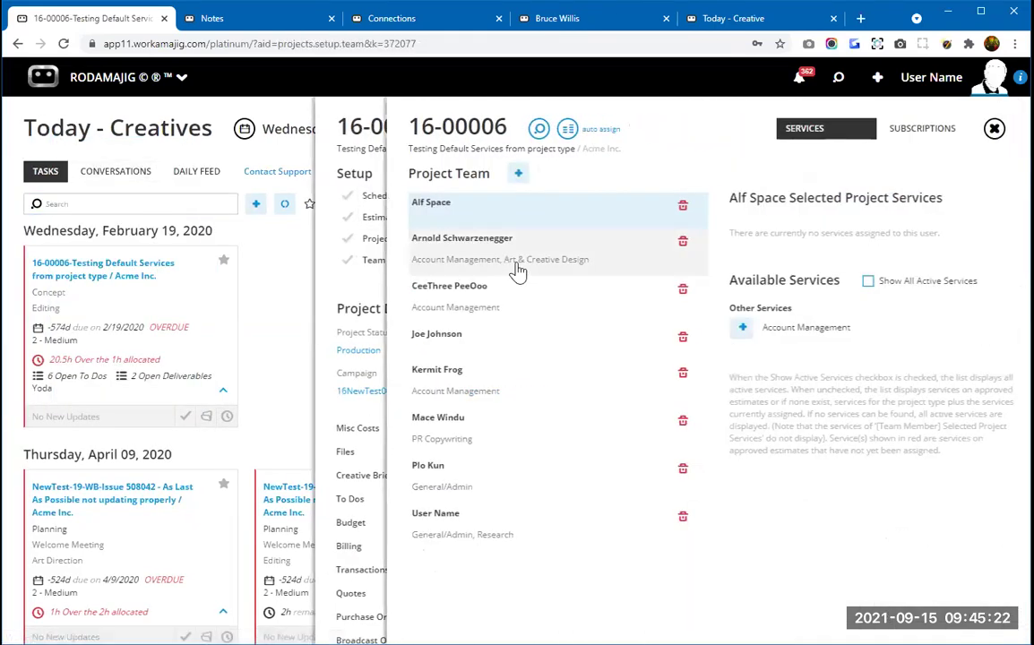
{"action": "left_click", "coordinate": [917, 132]}
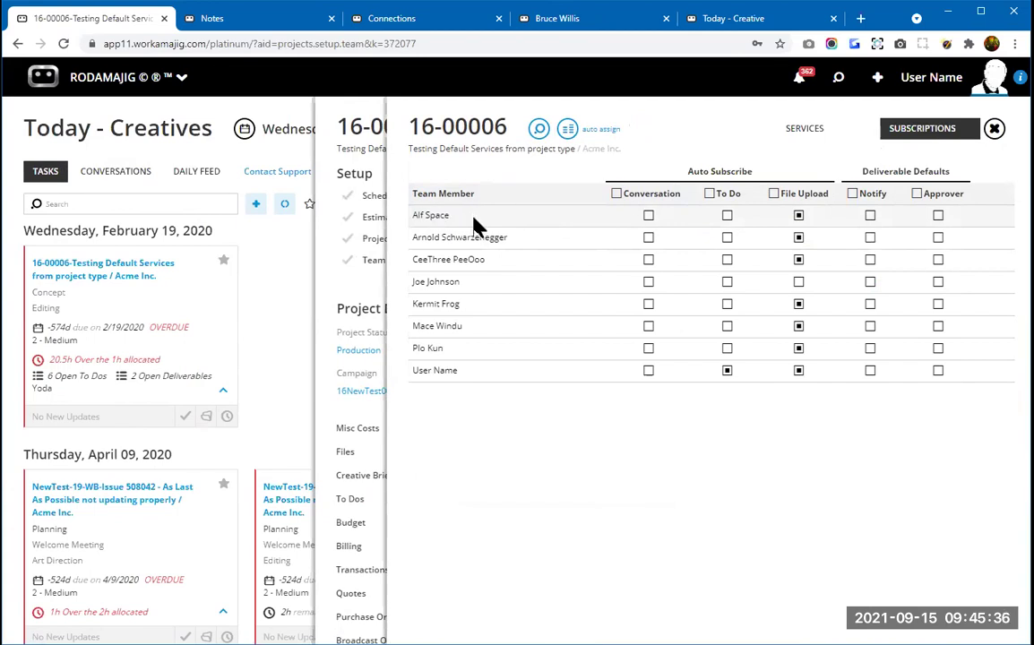
- Look up the Client Contacts available for the project team, and recheck the team's Auto Subscribe settings for conversations
{"action": "left_click", "coordinate": [830, 134]}
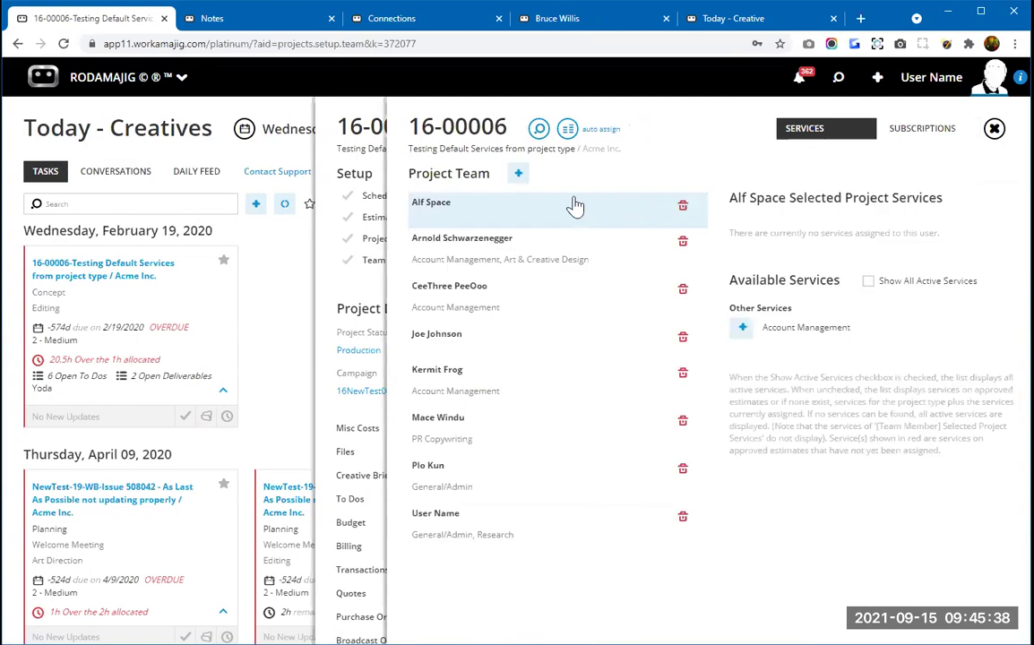
{"action": "left_click", "coordinate": [519, 176]}
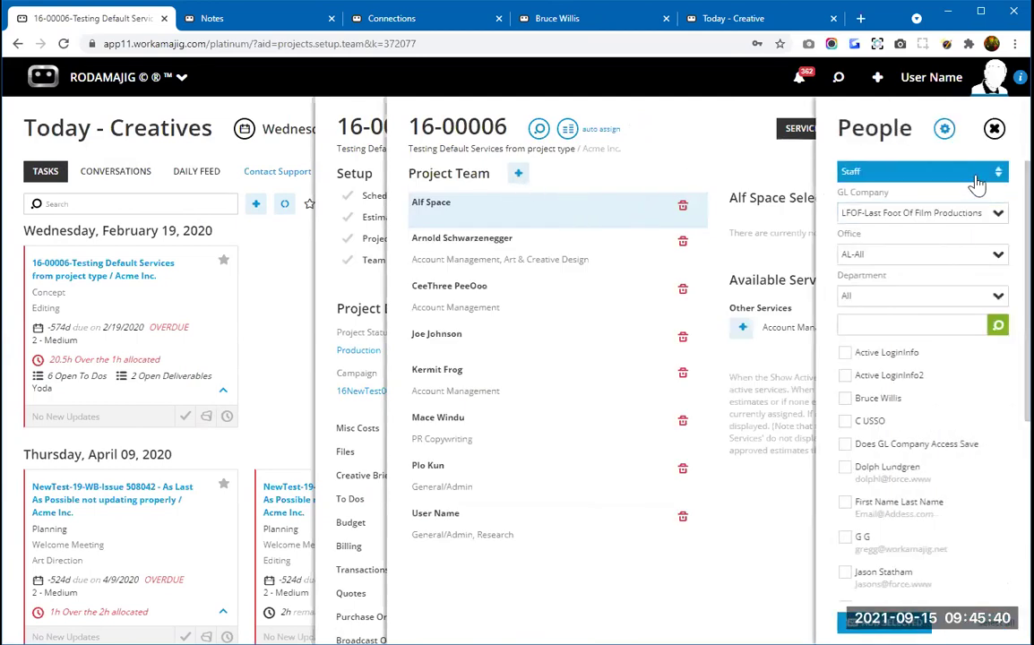
{"action": "left_click", "coordinate": [977, 180]}
{"action": "left_click", "coordinate": [886, 216]}
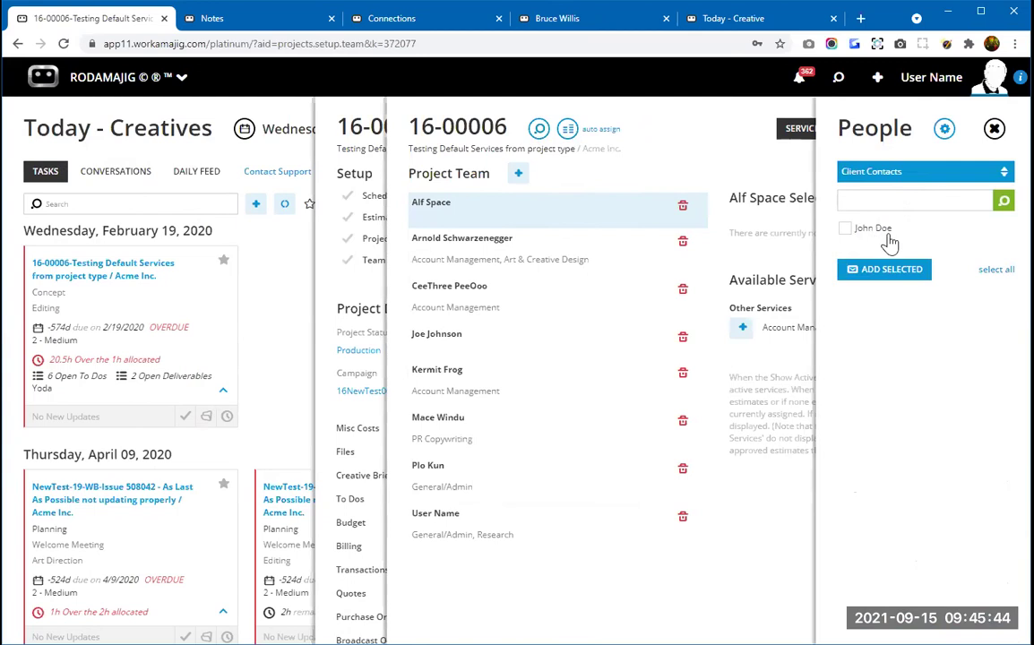
{"action": "left_click", "coordinate": [995, 130]}
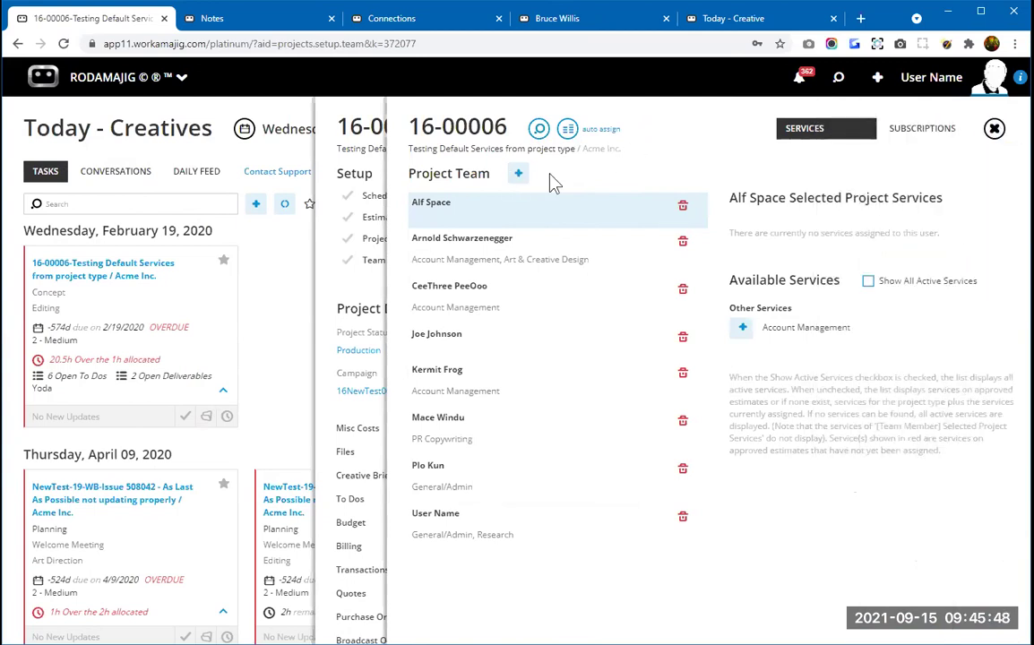
{"action": "left_click", "coordinate": [924, 130]}
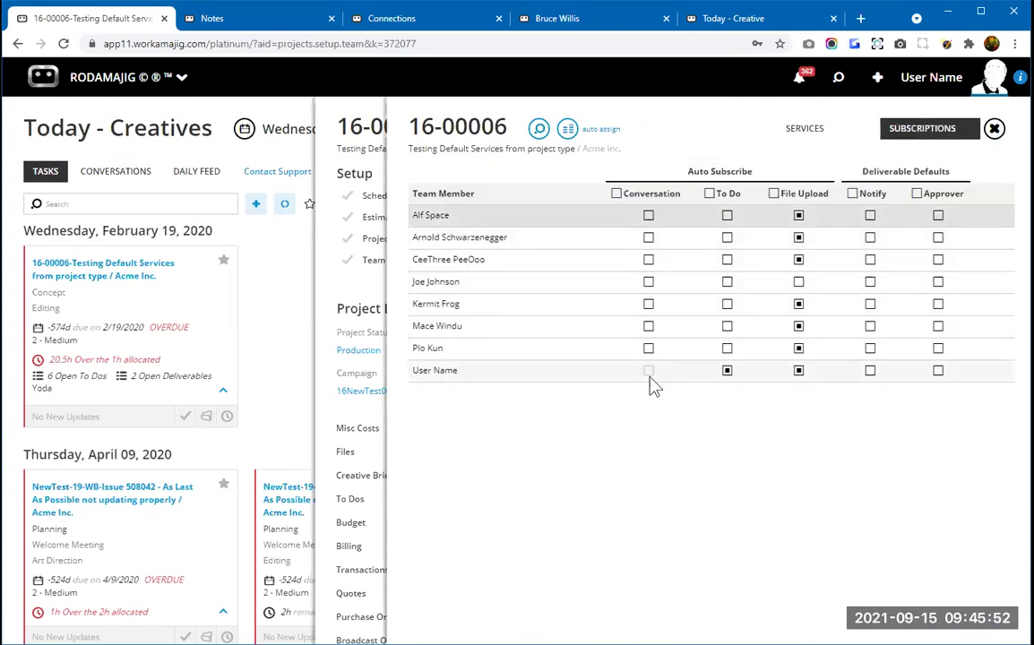
{"action": "left_click", "coordinate": [994, 131]}
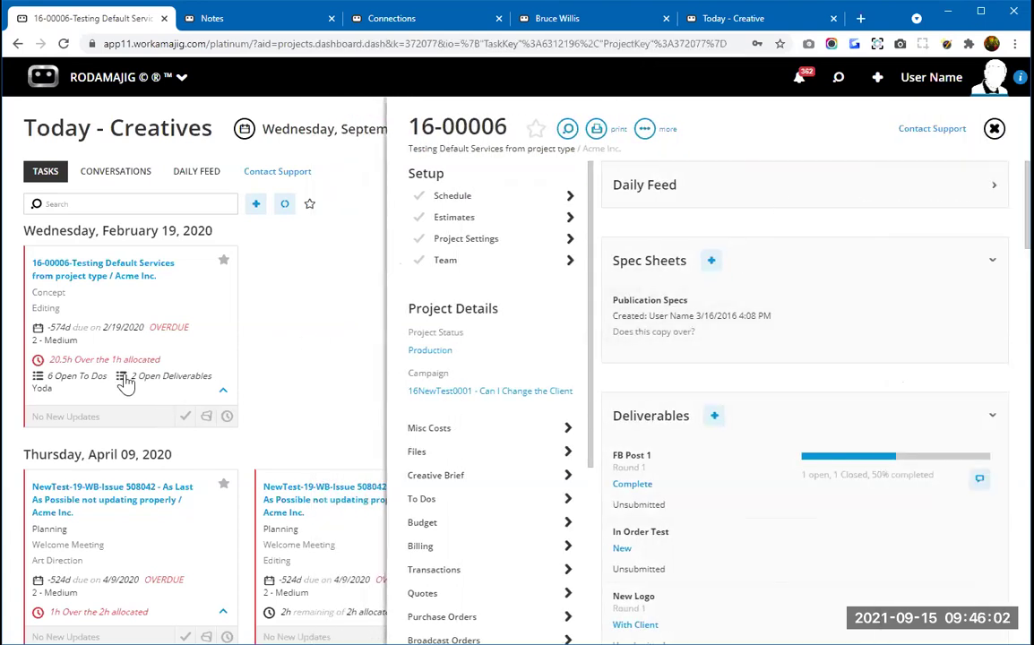
- Start a new conversation on the Concept task with Visible To Client off, and add the client contact to Email To
{"action": "left_click", "coordinate": [126, 383]}
{"action": "left_click", "coordinate": [914, 172]}
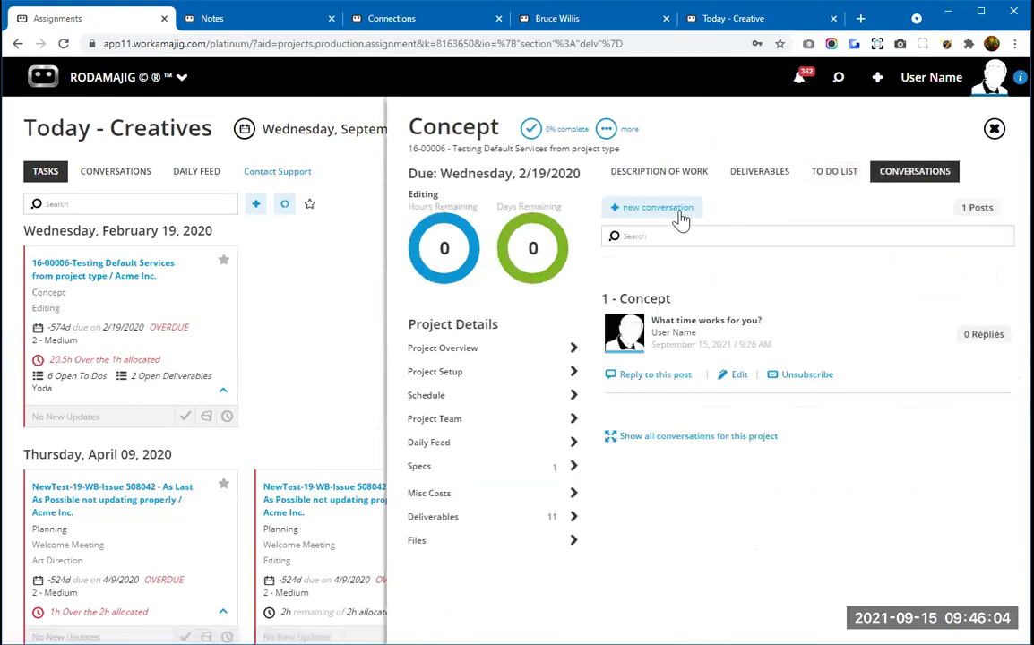
{"action": "left_click", "coordinate": [666, 213]}
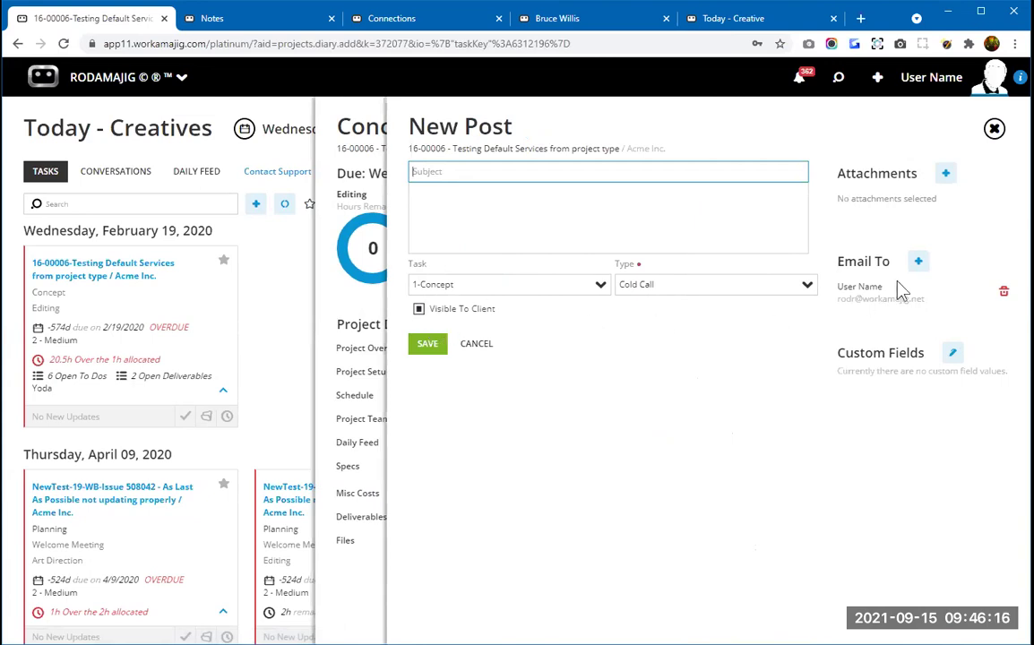
{"action": "left_click", "coordinate": [419, 310]}
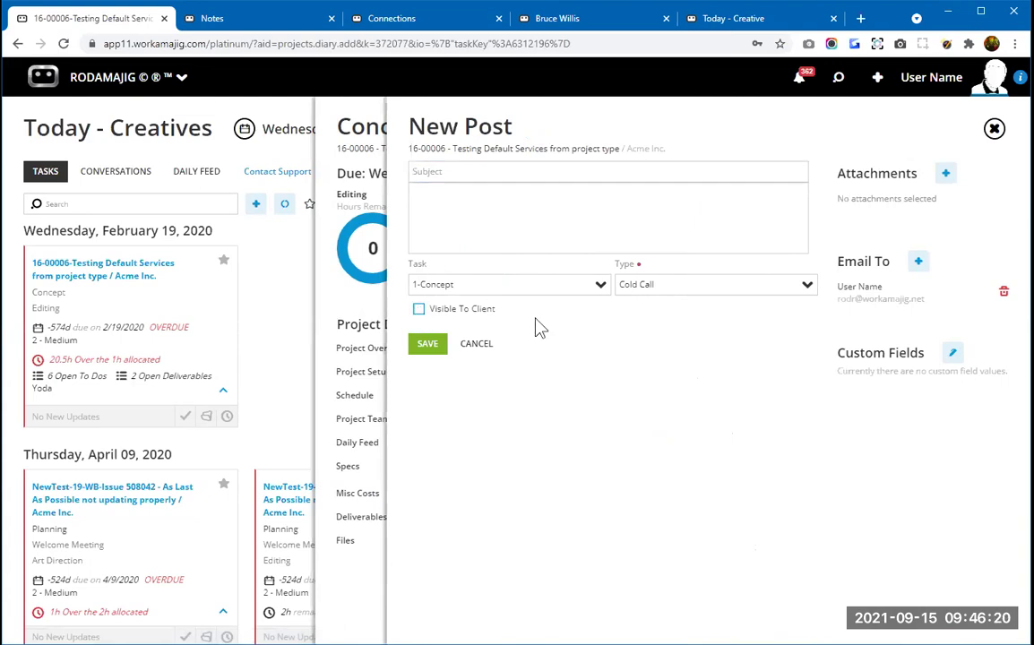
{"action": "left_click", "coordinate": [917, 260]}
{"action": "left_click", "coordinate": [846, 229]}
{"action": "left_click", "coordinate": [884, 269]}
{"action": "left_click", "coordinate": [996, 130]}
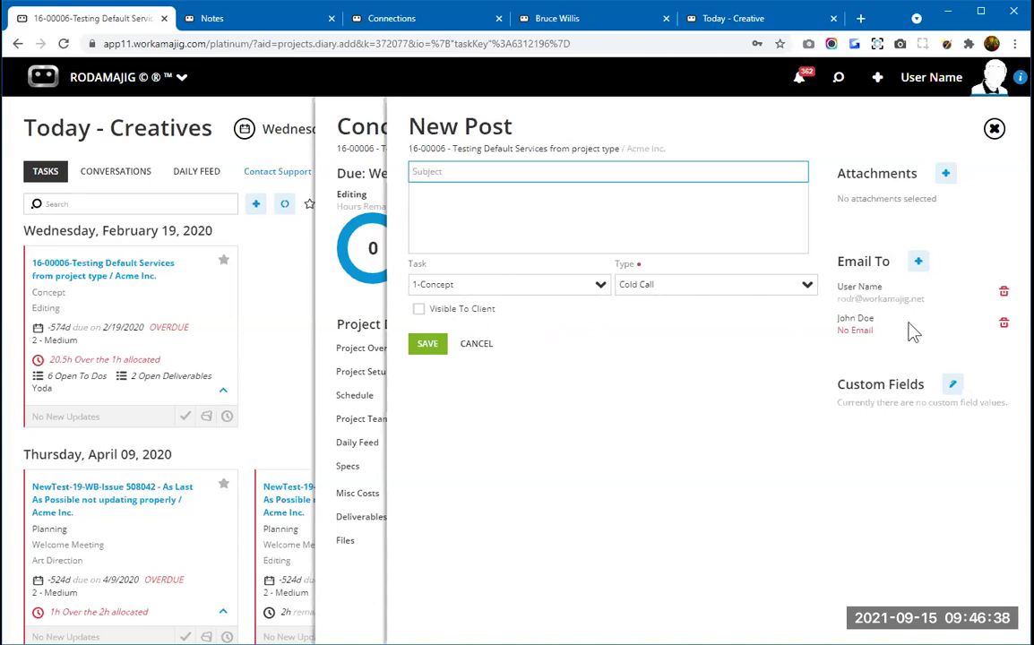
- Turn Visible To Client back on in the new post, and close the form without saving
{"action": "left_click", "coordinate": [419, 310]}
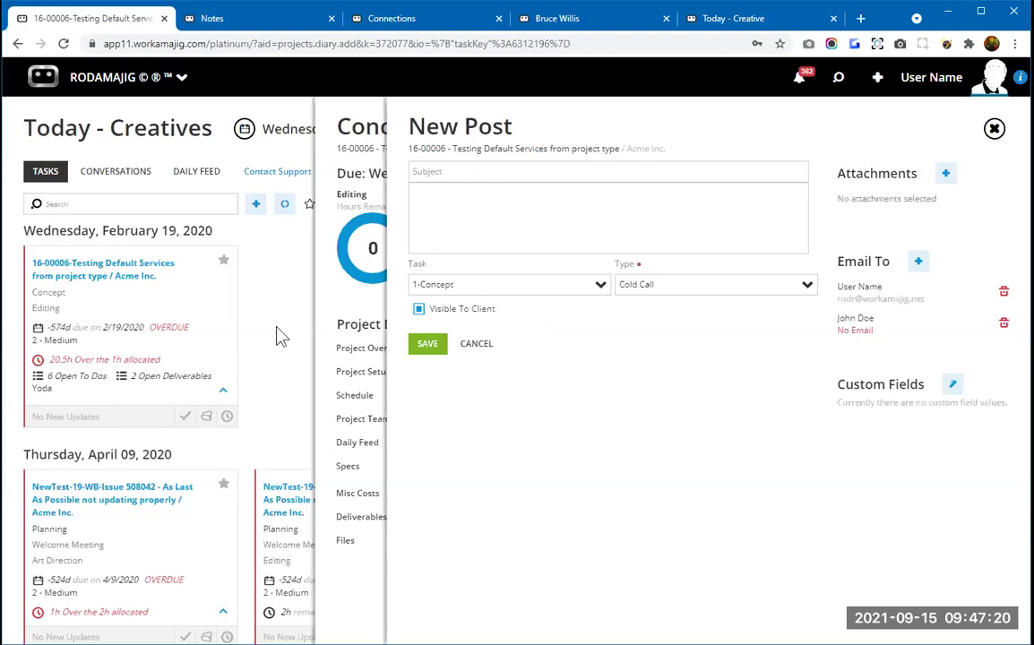
{"action": "left_click", "coordinate": [994, 130]}
{"action": "left_click", "coordinate": [931, 82]}
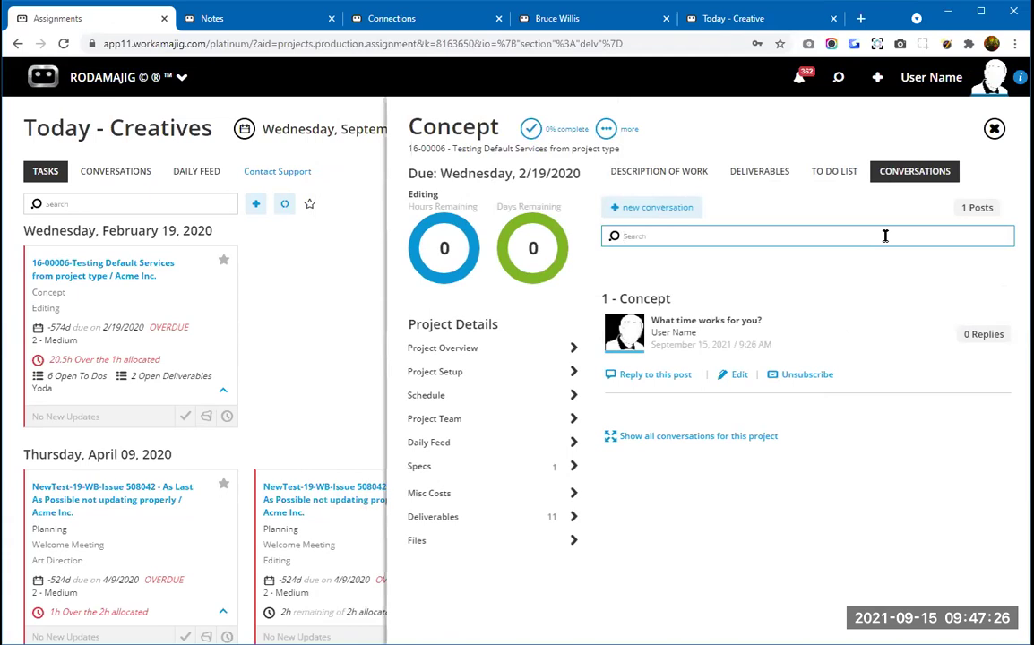
- Return to the Today page and review its project conversations and open conversations
{"action": "left_click", "coordinate": [995, 129]}
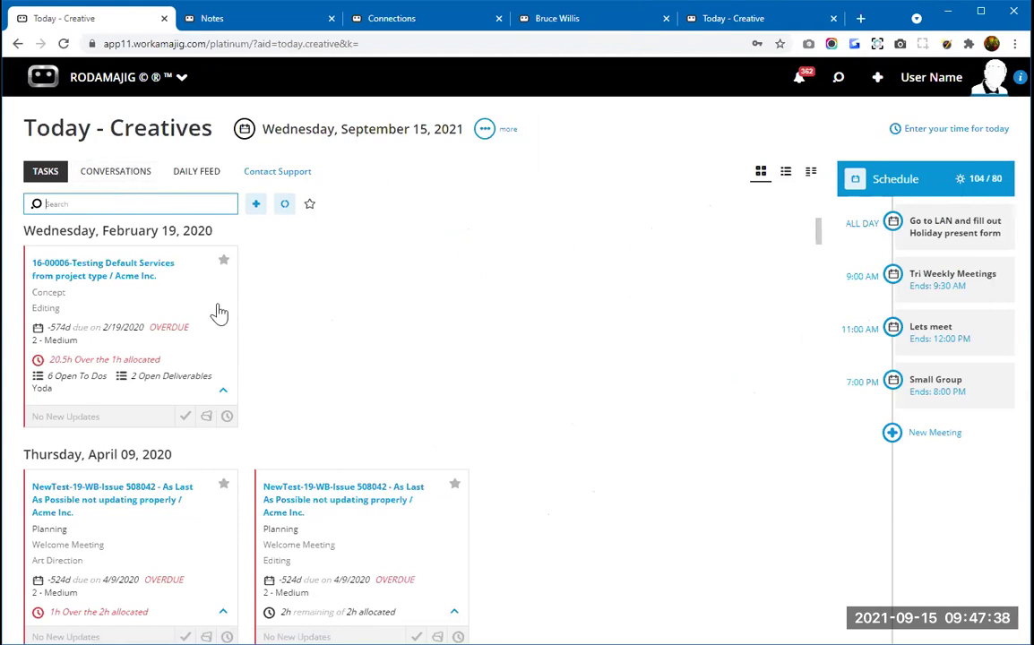
{"action": "left_click", "coordinate": [129, 178]}
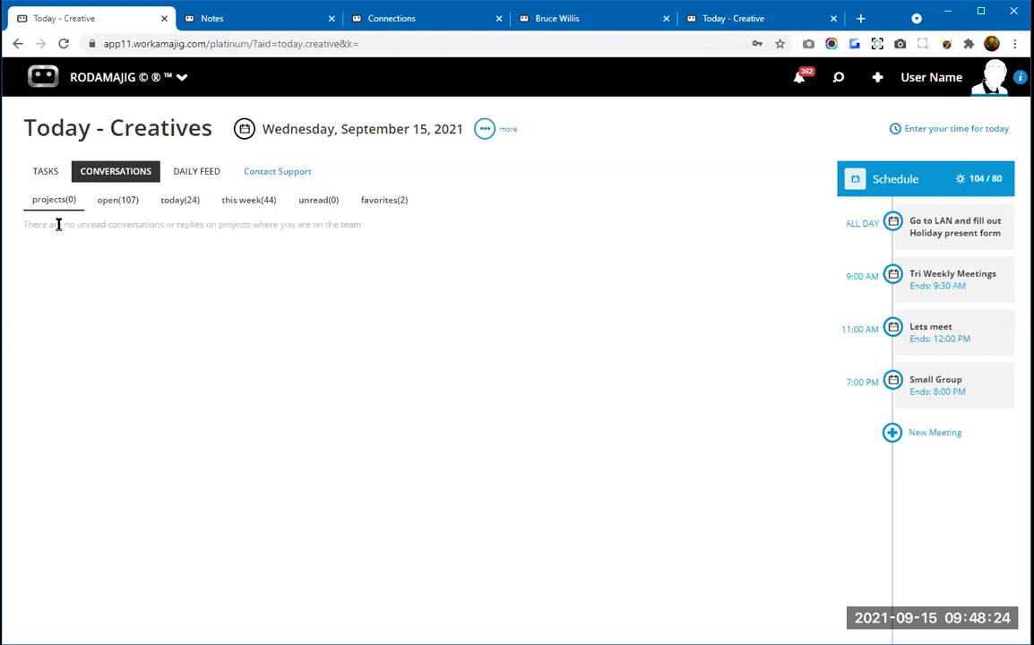
{"action": "left_click", "coordinate": [107, 212]}
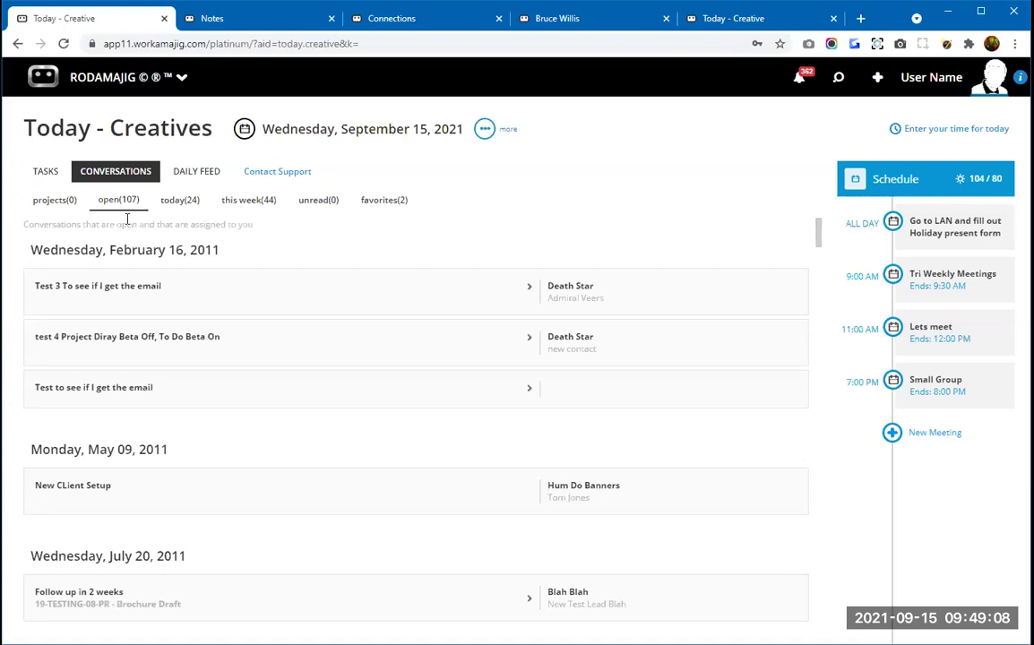
- Start a new general conversation and assign it to another staff member
{"action": "left_click", "coordinate": [878, 80]}
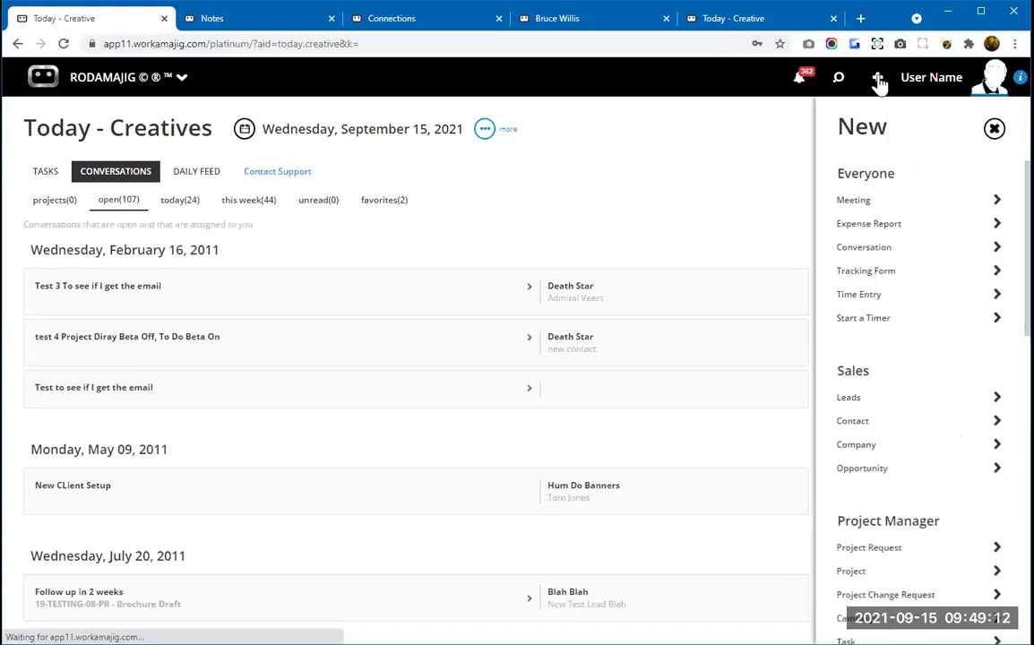
{"action": "left_click", "coordinate": [914, 255]}
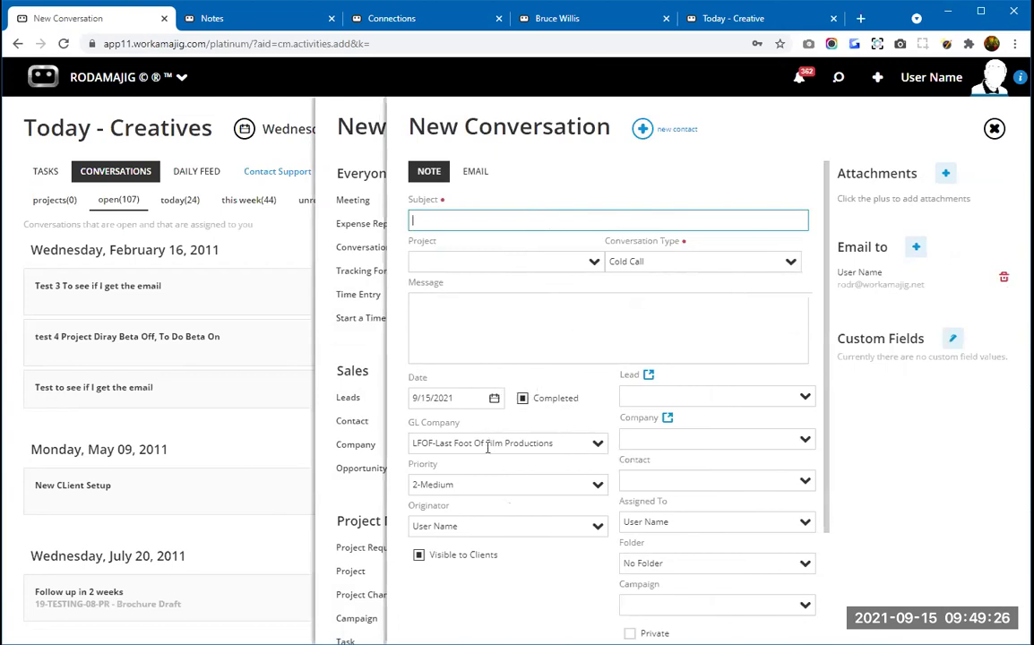
{"action": "left_click", "coordinate": [805, 523]}
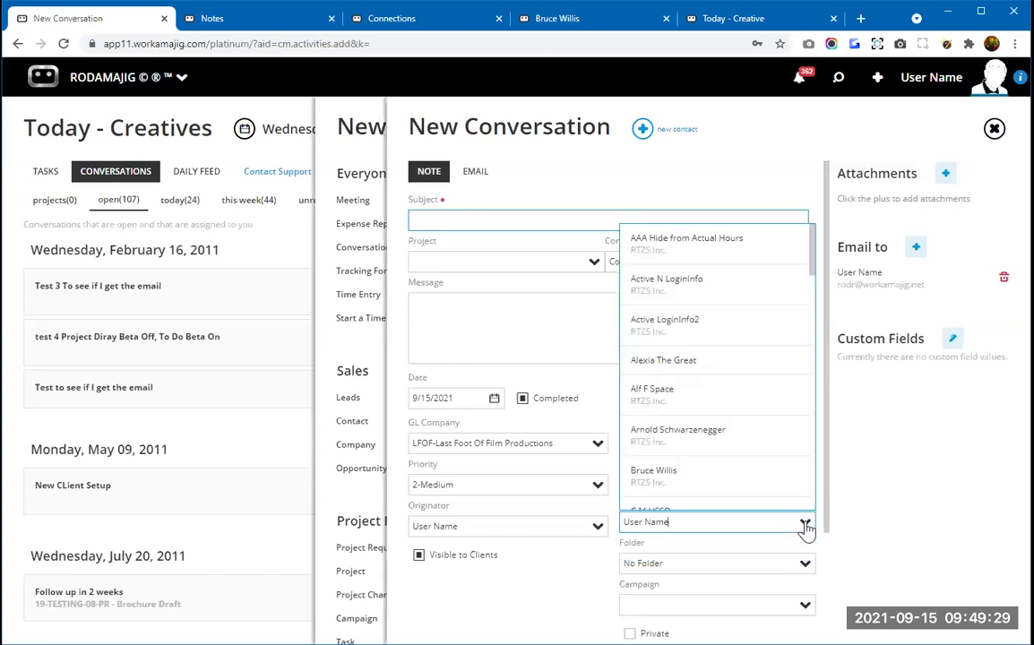
{"action": "left_click", "coordinate": [733, 482]}
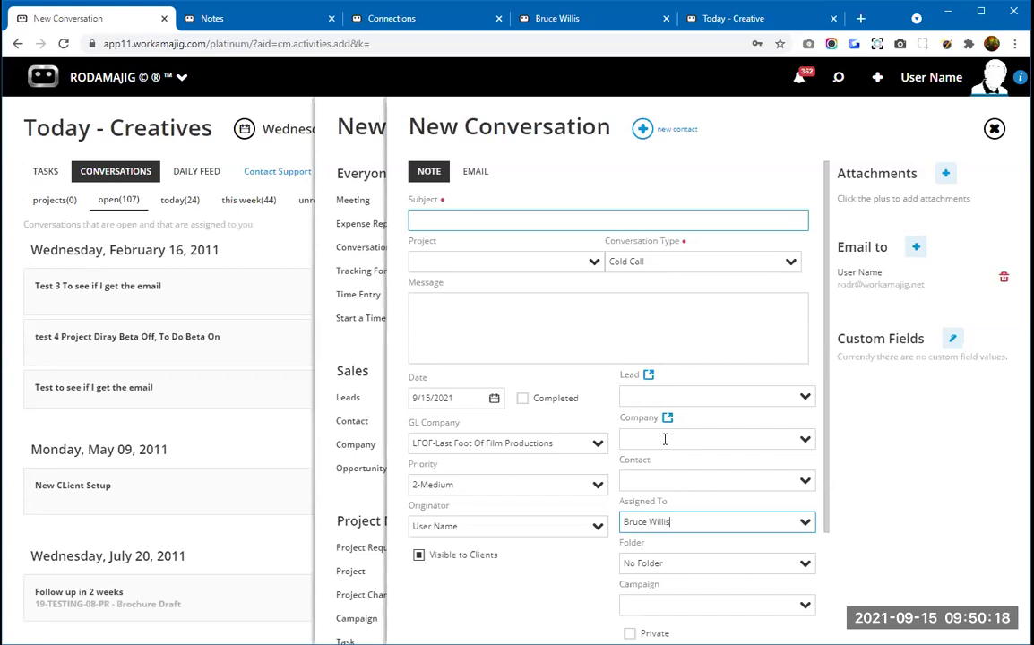
- Check the Project field and the staff available for Email To, and close the new conversation without saving
{"action": "left_click", "coordinate": [519, 265]}
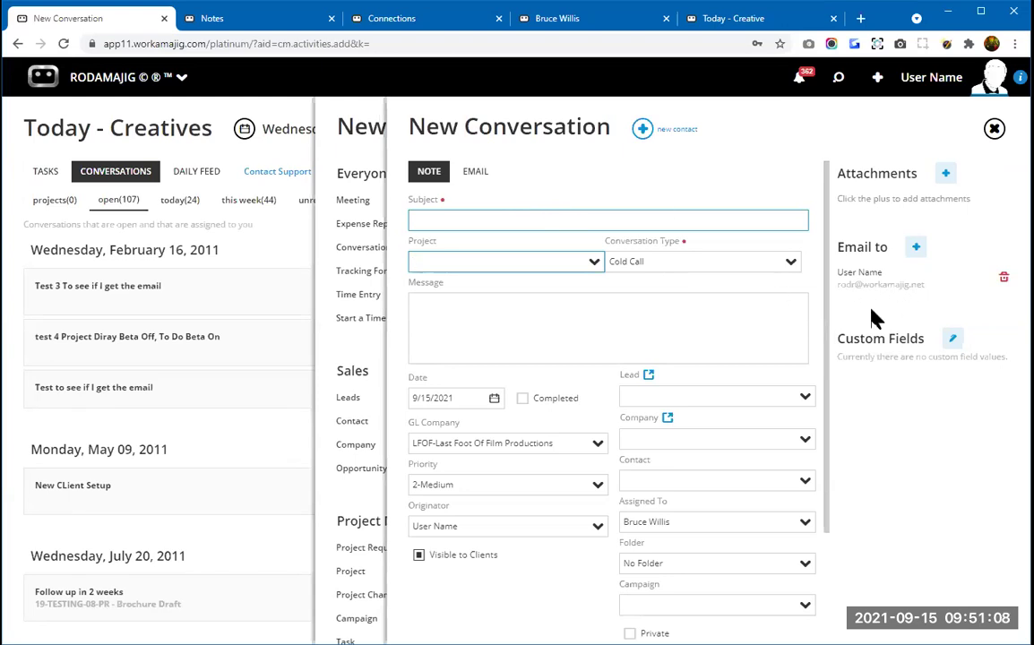
{"action": "left_click", "coordinate": [916, 247]}
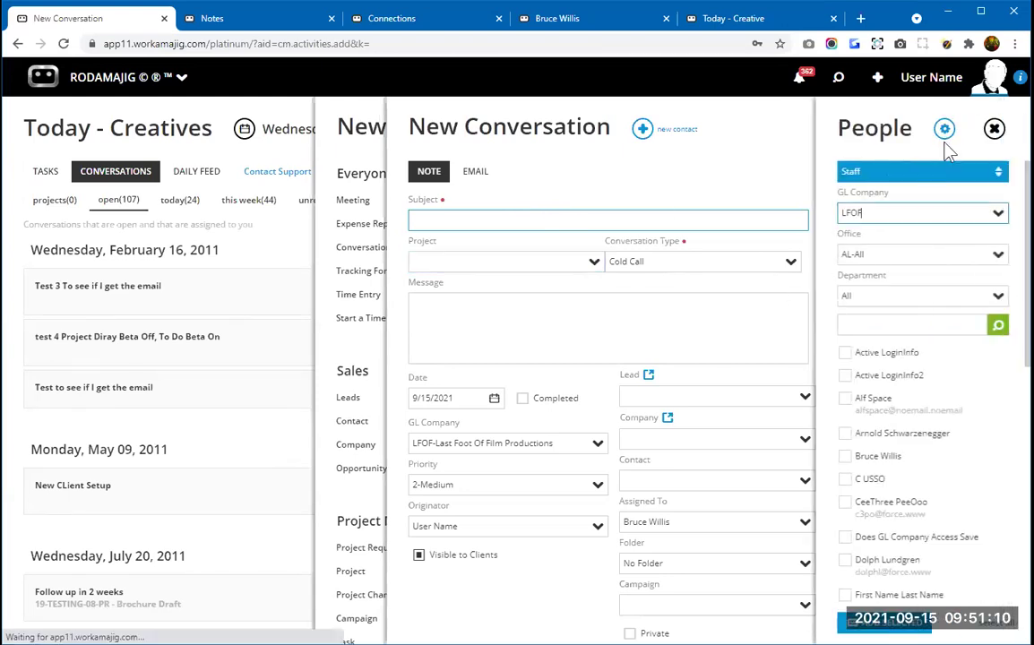
{"action": "left_click", "coordinate": [993, 129]}
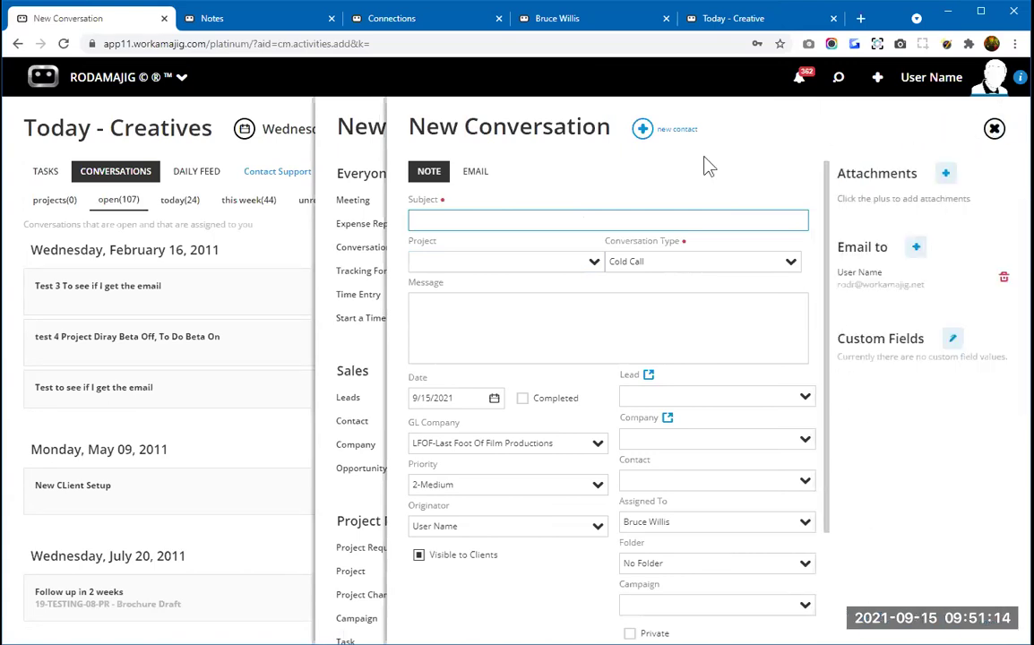
{"action": "left_click", "coordinate": [993, 129]}
{"action": "left_click", "coordinate": [929, 80]}
{"action": "left_click", "coordinate": [987, 131]}
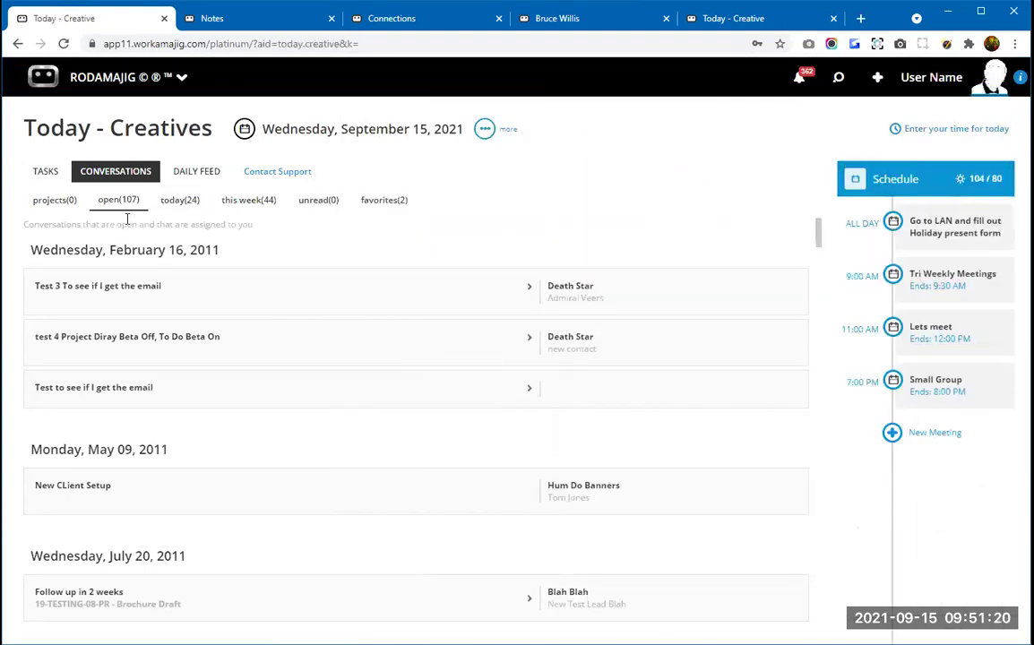
- Review the conversations for today, this week and favorites, and return to the open conversations
{"action": "left_click", "coordinate": [179, 204]}
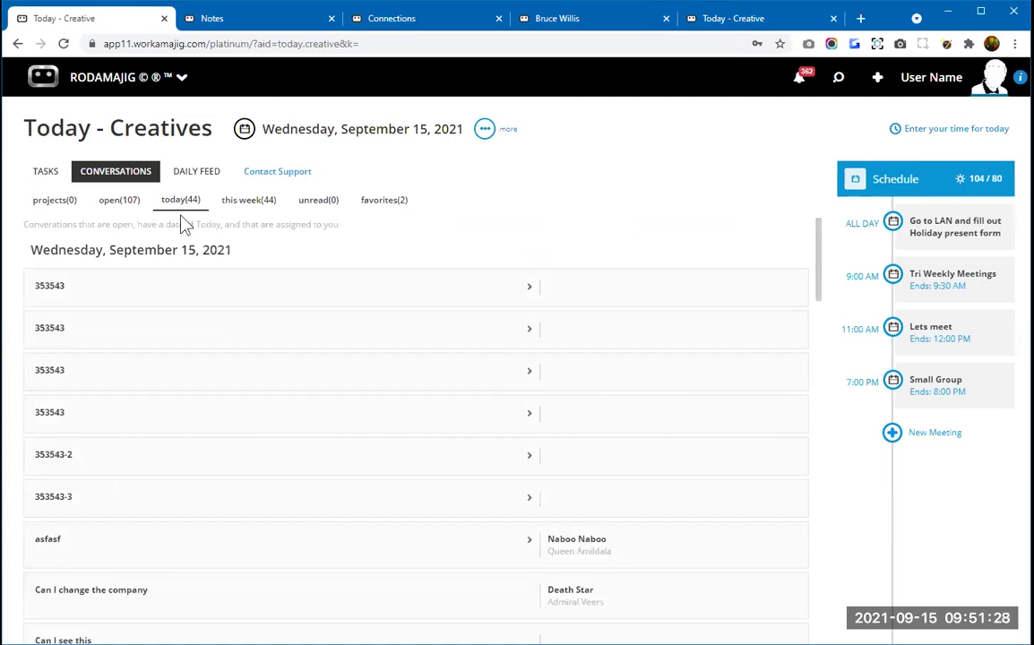
{"action": "left_click", "coordinate": [235, 202]}
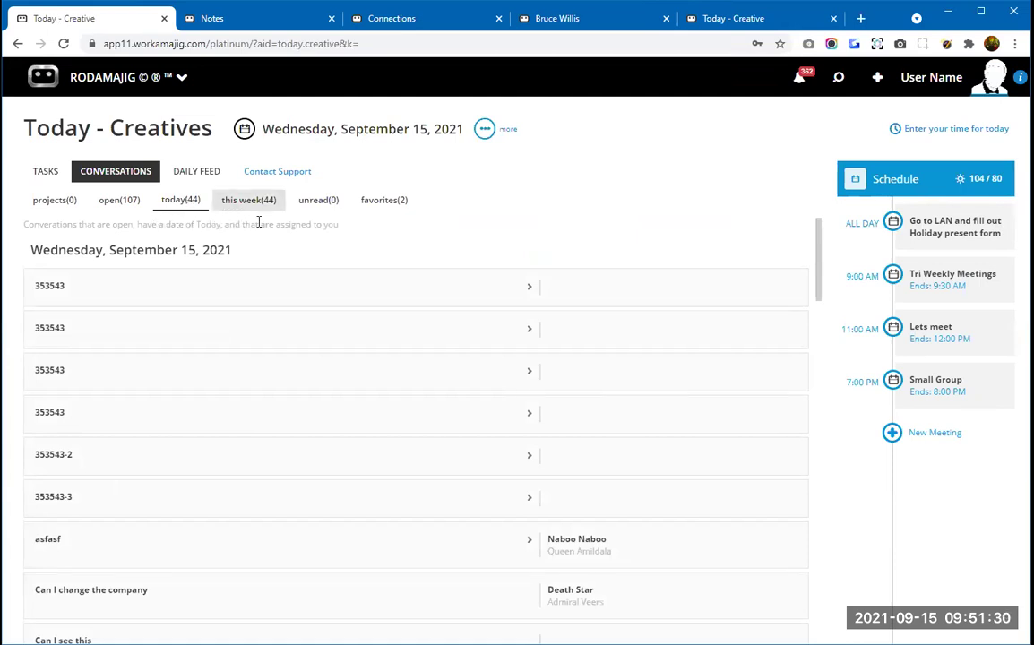
{"action": "left_click", "coordinate": [385, 202]}
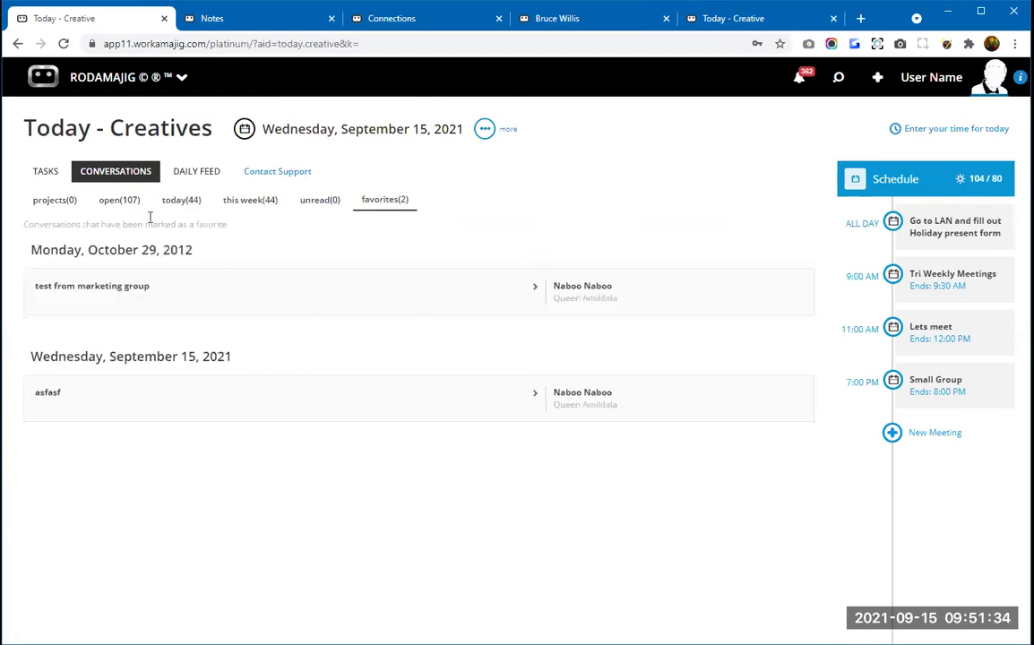
{"action": "left_click", "coordinate": [107, 202]}
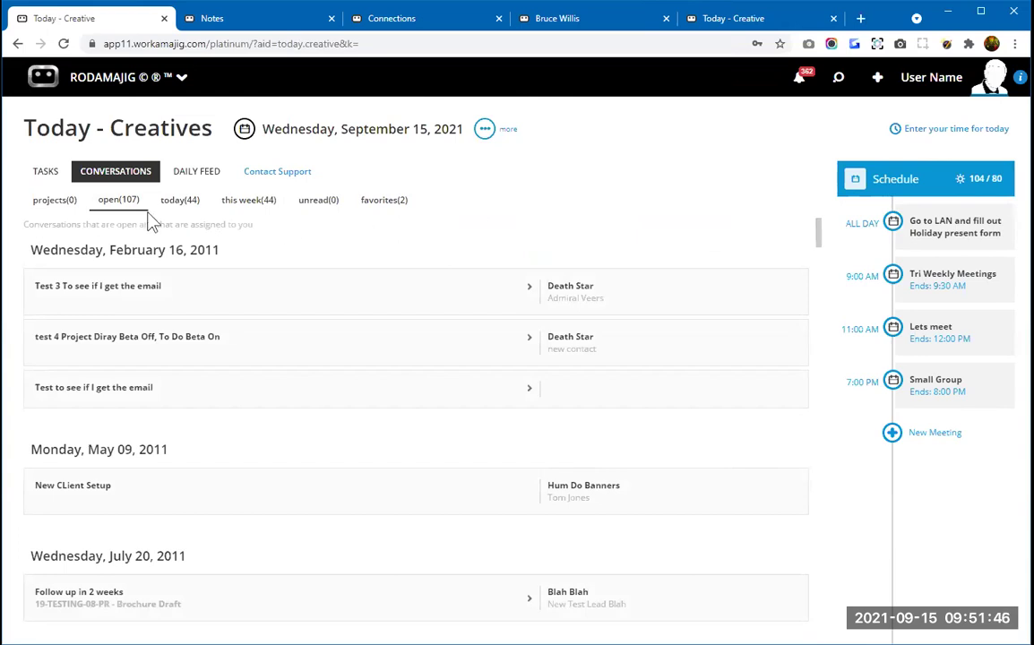
- Go back to the Today page's task list and open the conversations of project 16-00006's Concept task
{"action": "left_click", "coordinate": [45, 171]}
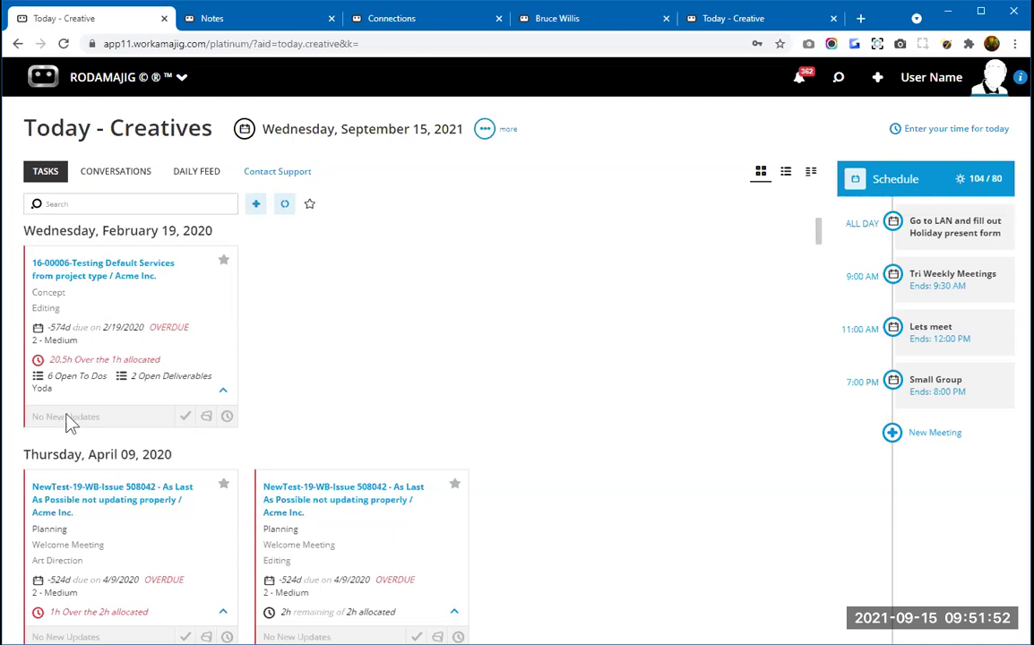
{"action": "left_click", "coordinate": [136, 365]}
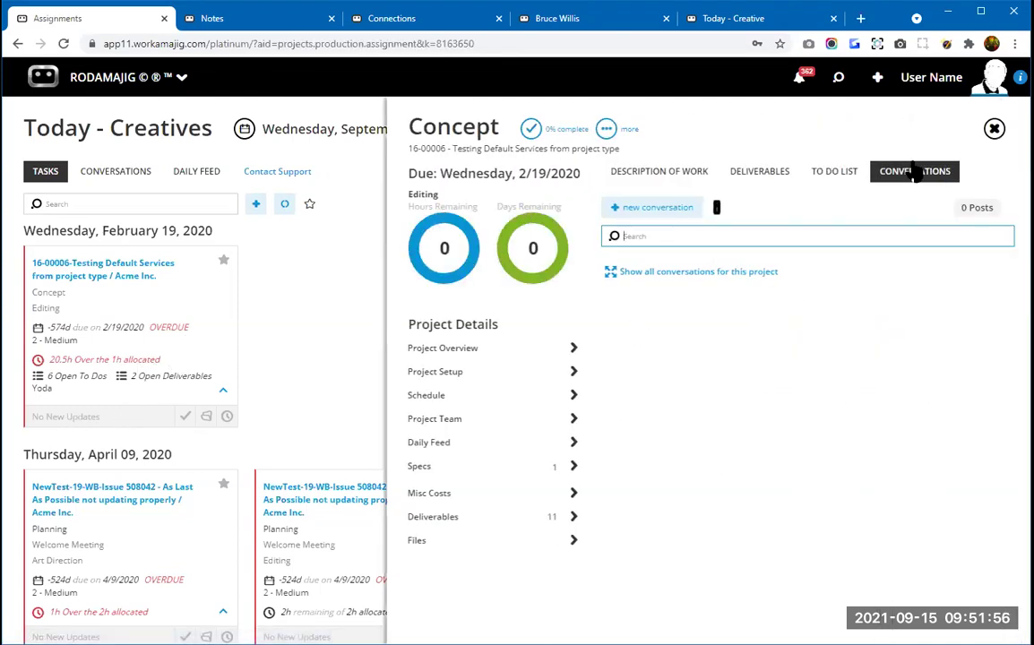
- View the Concept task's conversations, check the incoming email settings in the company connections, and return to the task
{"action": "left_click", "coordinate": [911, 172]}
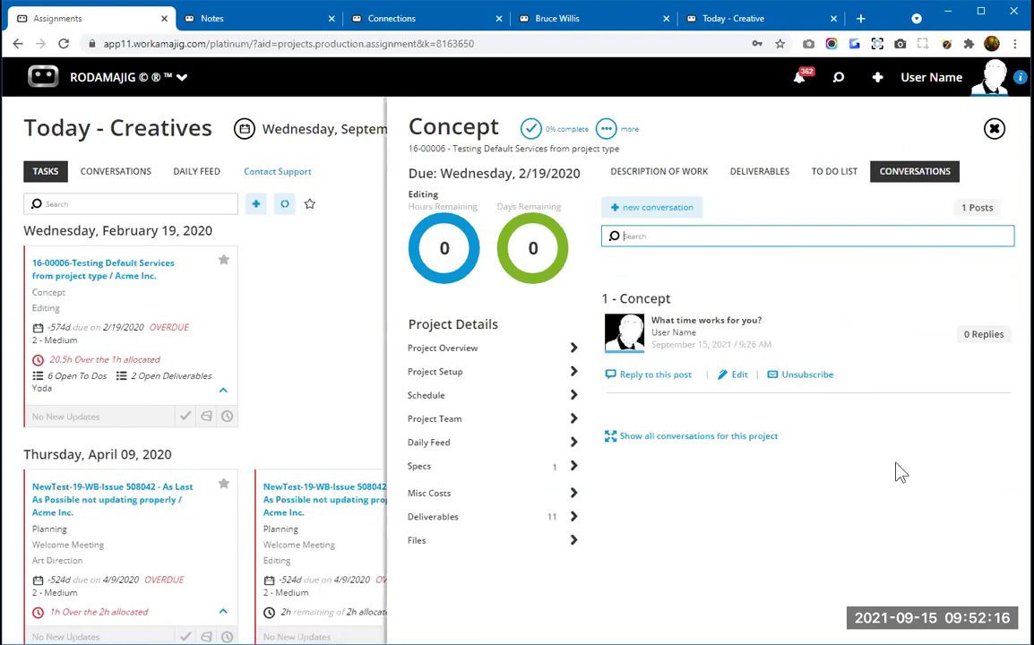
{"action": "left_click", "coordinate": [399, 18]}
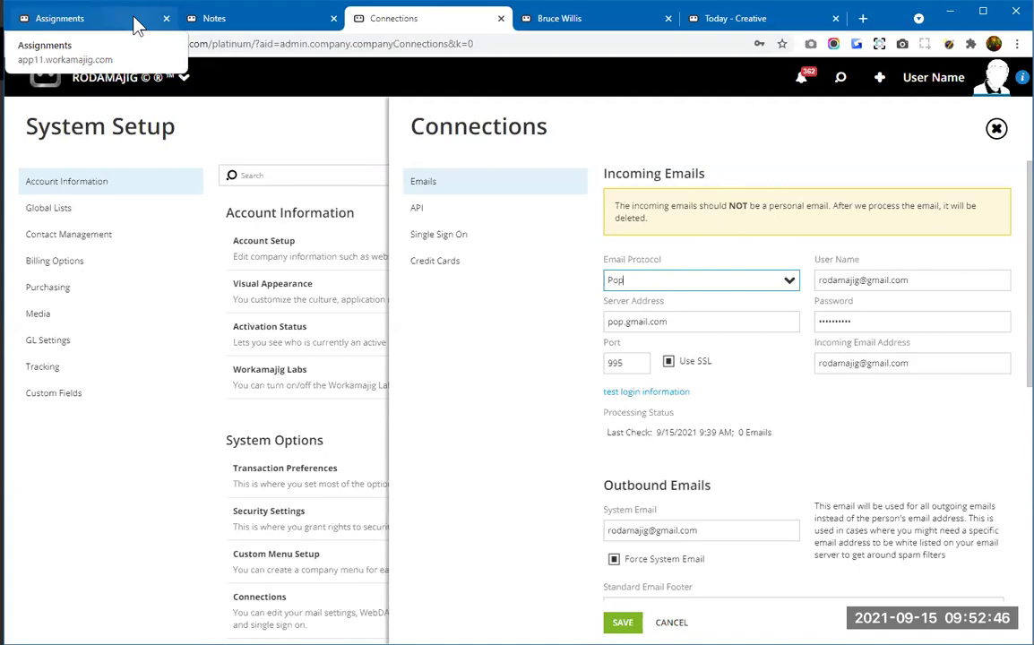
{"action": "left_click", "coordinate": [135, 26]}
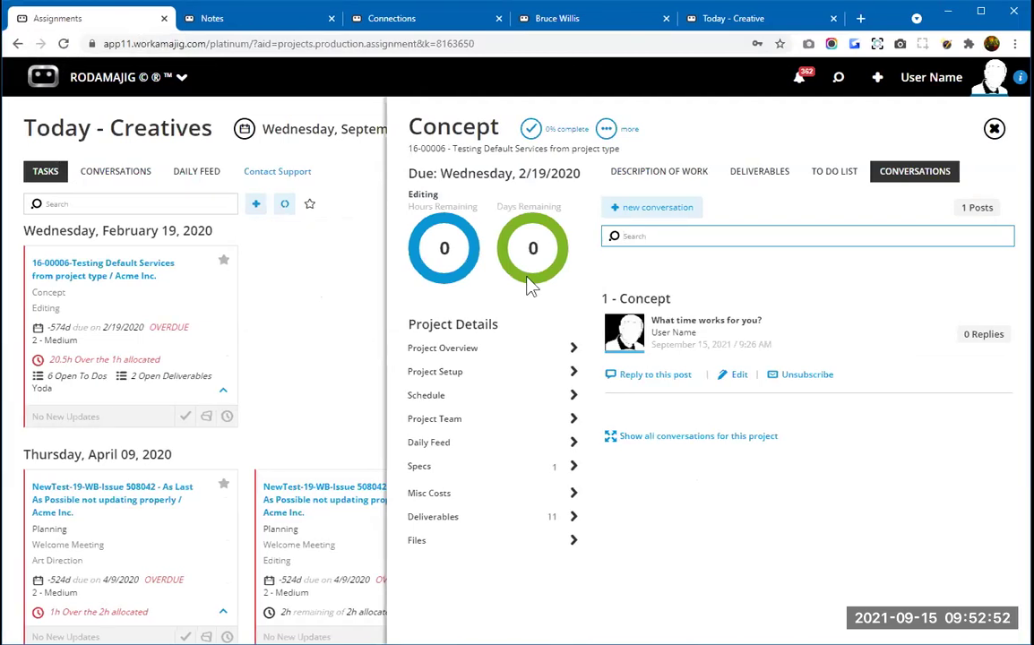
- Look up the available search views for Conversations, and close the search
{"action": "left_click", "coordinate": [840, 80]}
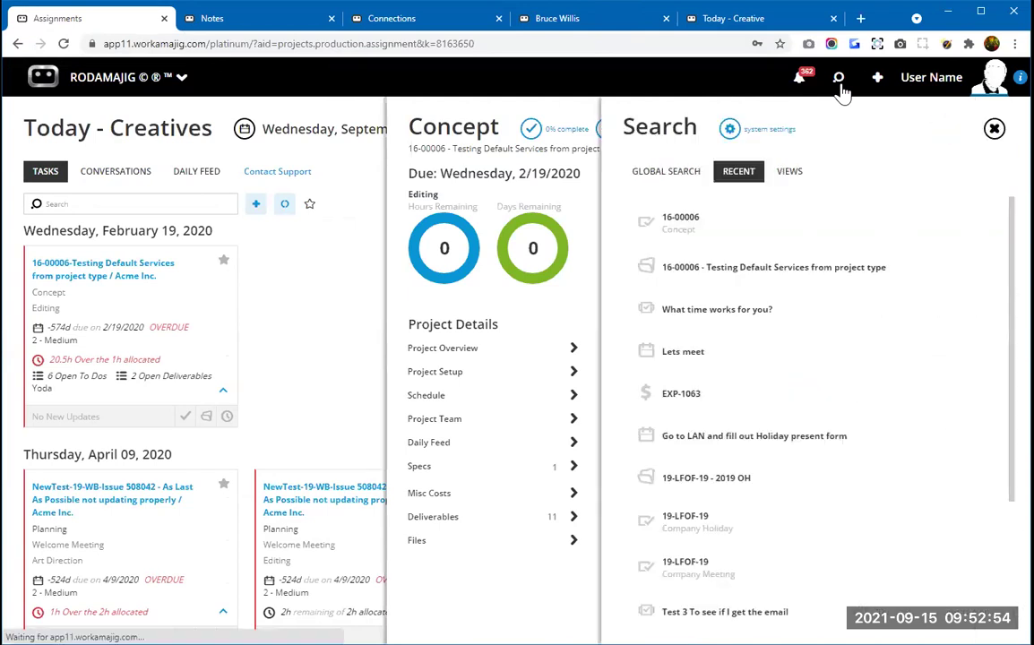
{"action": "left_click", "coordinate": [792, 174]}
{"action": "left_click", "coordinate": [705, 340]}
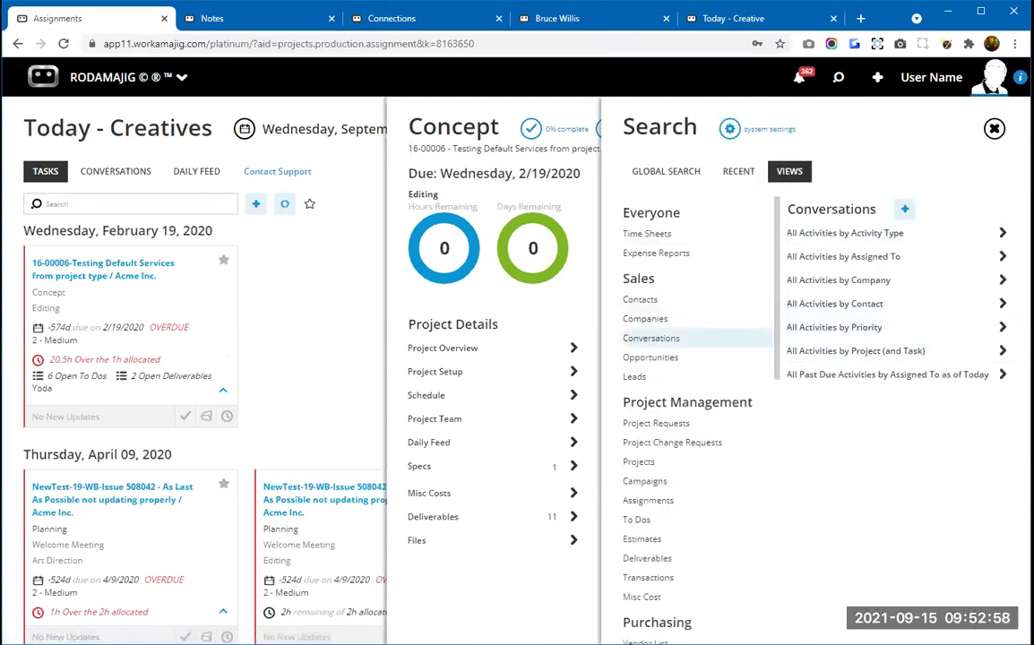
{"action": "left_click", "coordinate": [995, 129]}
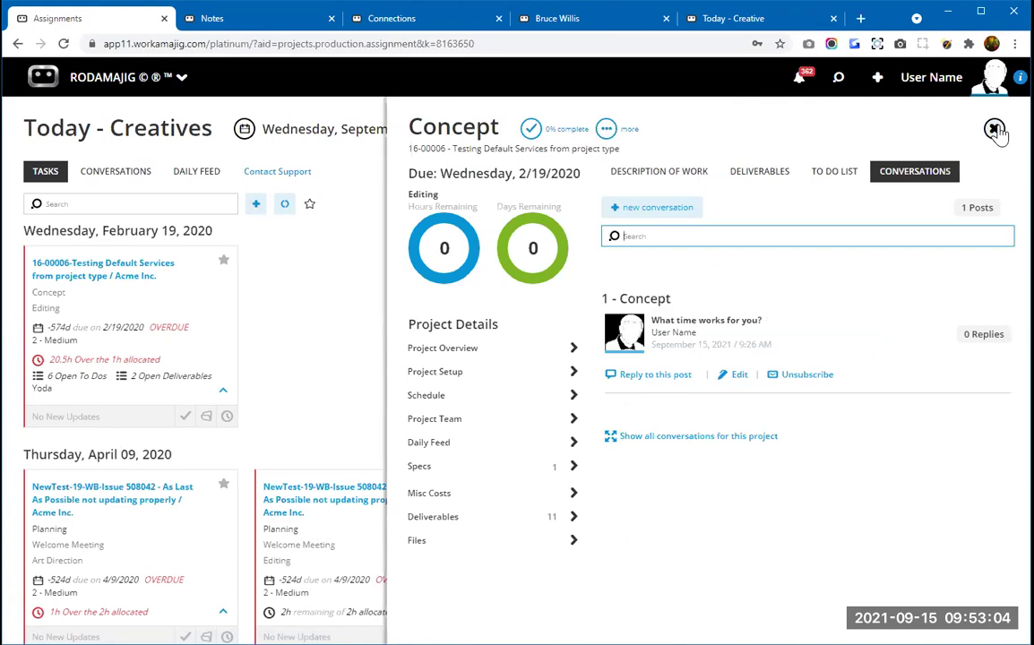
{"action": "left_click_drag", "start_coordinate": [448, 150], "coordinate": [408, 153]}
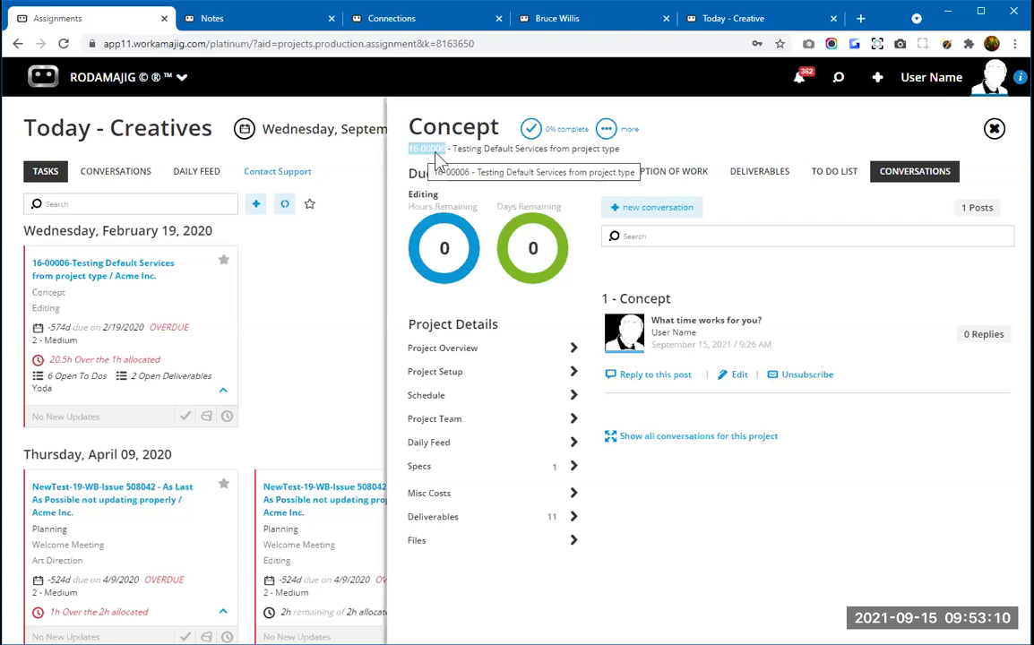
{"action": "left_click", "coordinate": [722, 149]}
{"action": "left_click", "coordinate": [678, 210]}
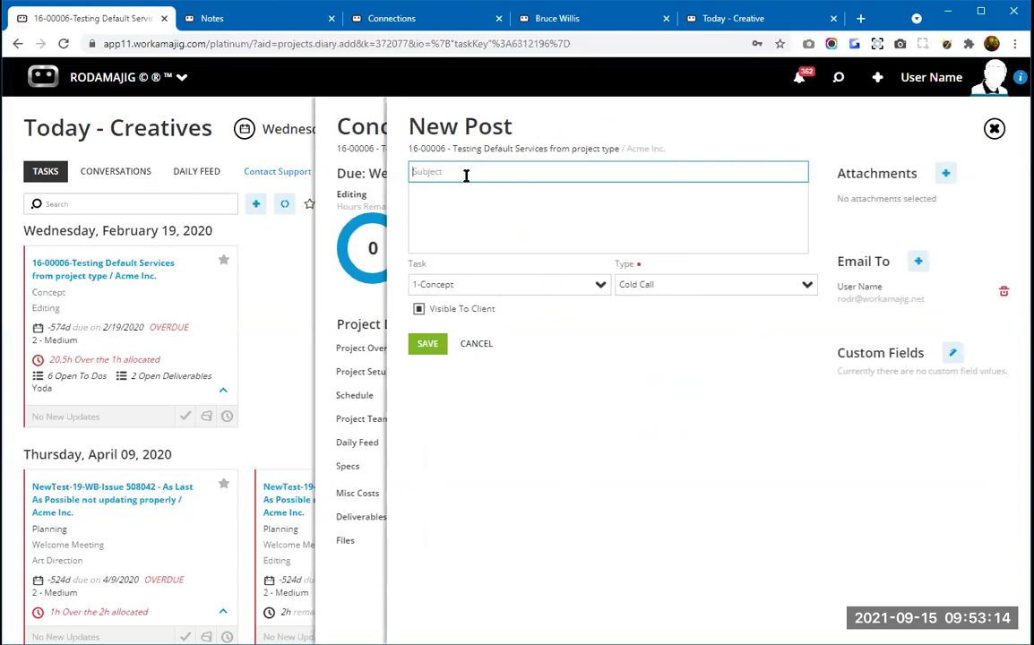
{"action": "left_click", "coordinate": [333, 144]}
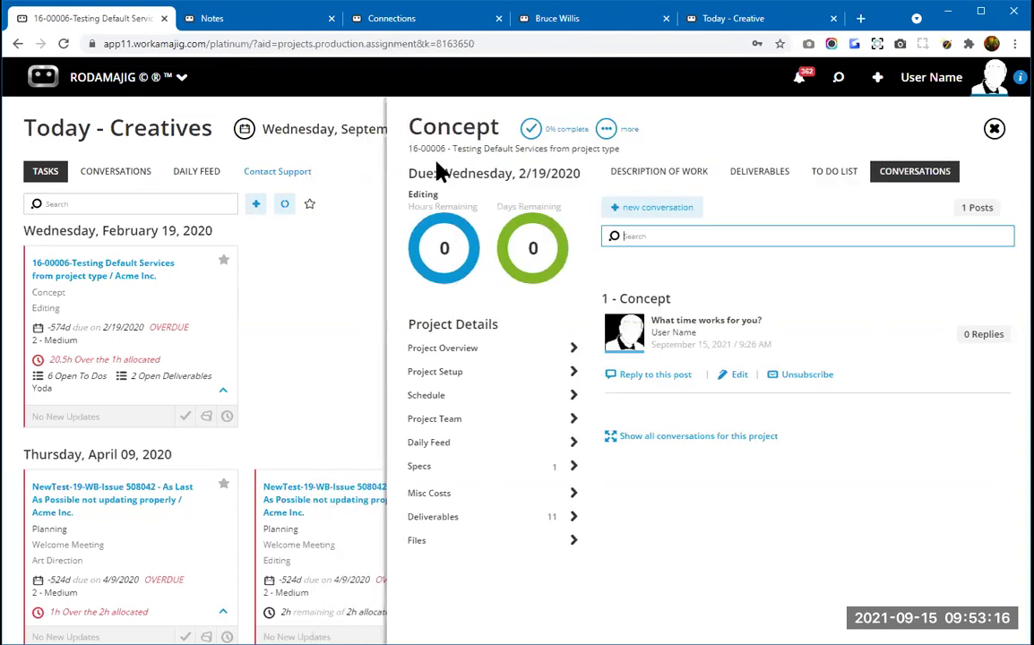
- Copy the project number 16-00006 from the Concept task's header
{"action": "left_click", "coordinate": [416, 150]}
{"action": "left_click_drag", "start_coordinate": [412, 158], "coordinate": [408, 154]}
{"action": "right_click", "coordinate": [423, 154]}
{"action": "left_click", "coordinate": [451, 160]}
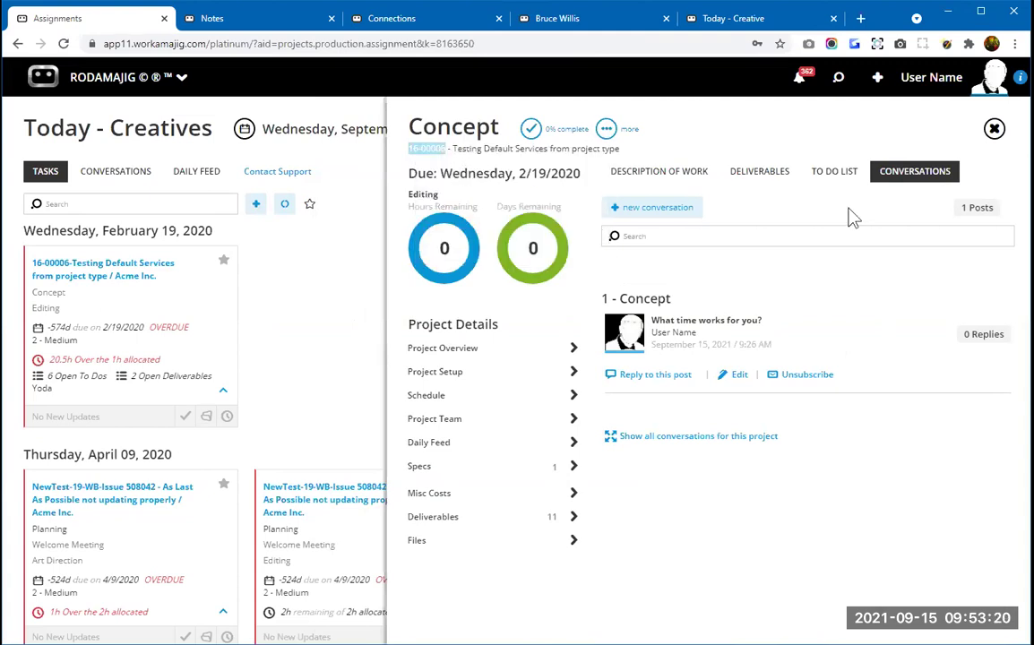
- Start a new post on the Concept task and enter the copied project number in double brackets as its message
{"action": "left_click", "coordinate": [689, 217]}
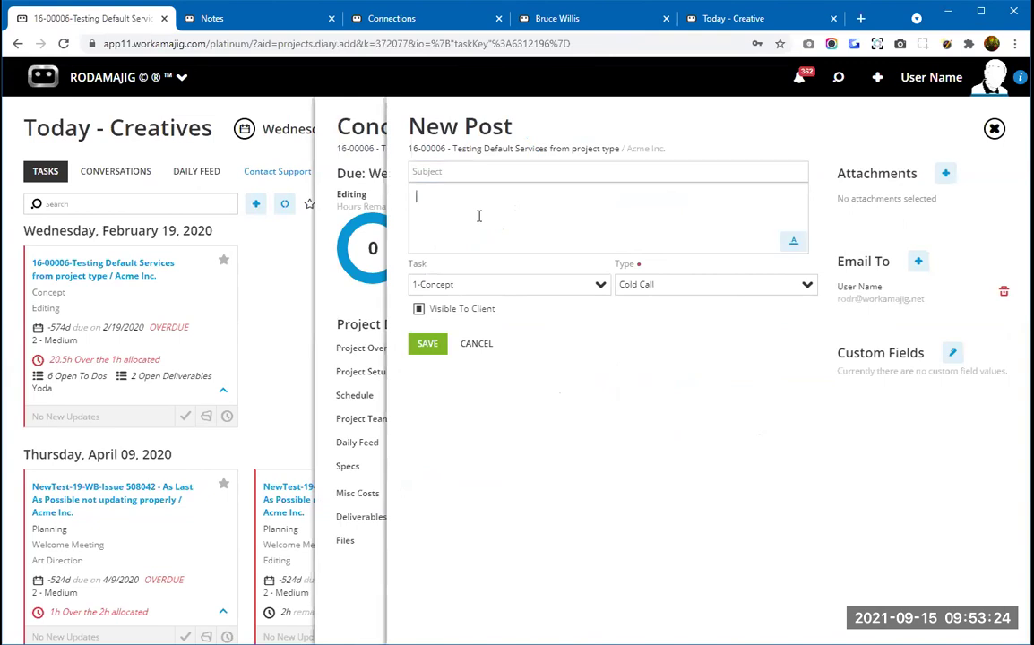
{"action": "type", "text": "[["}
{"action": "key", "text": "Return"}
{"action": "key", "text": "ctrl+v"}
{"action": "type", "text": "]]"}
{"action": "key", "text": "Home"}
{"action": "key", "text": "BackSpace"}
- Check the Incoming Email Address in the company connections and return to the new post's message
{"action": "left_click", "coordinate": [397, 20]}
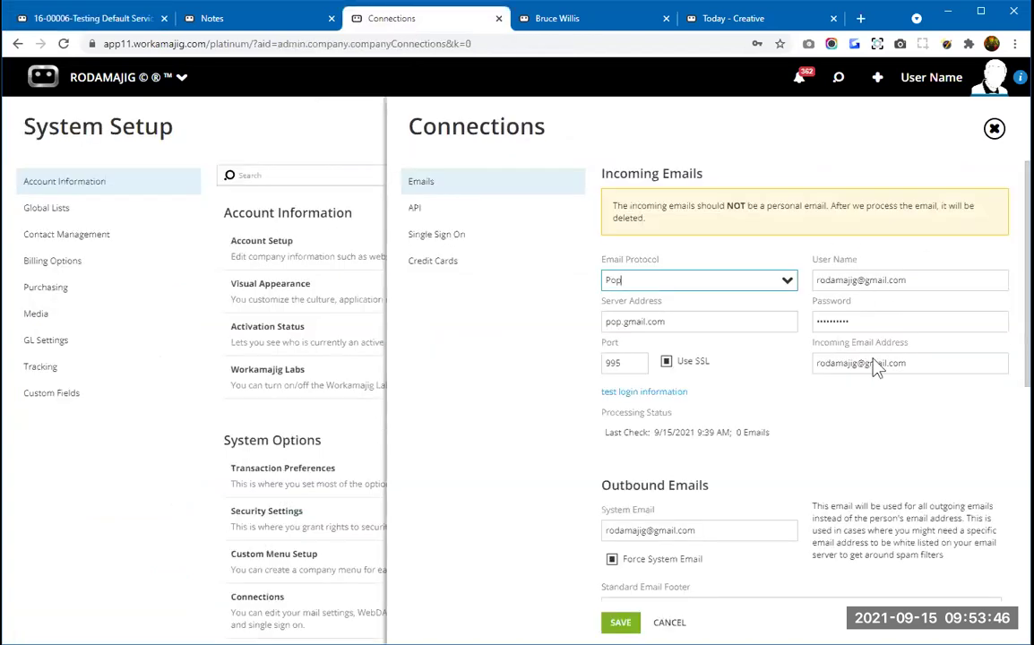
{"action": "left_click", "coordinate": [142, 22]}
{"action": "left_click", "coordinate": [445, 203]}
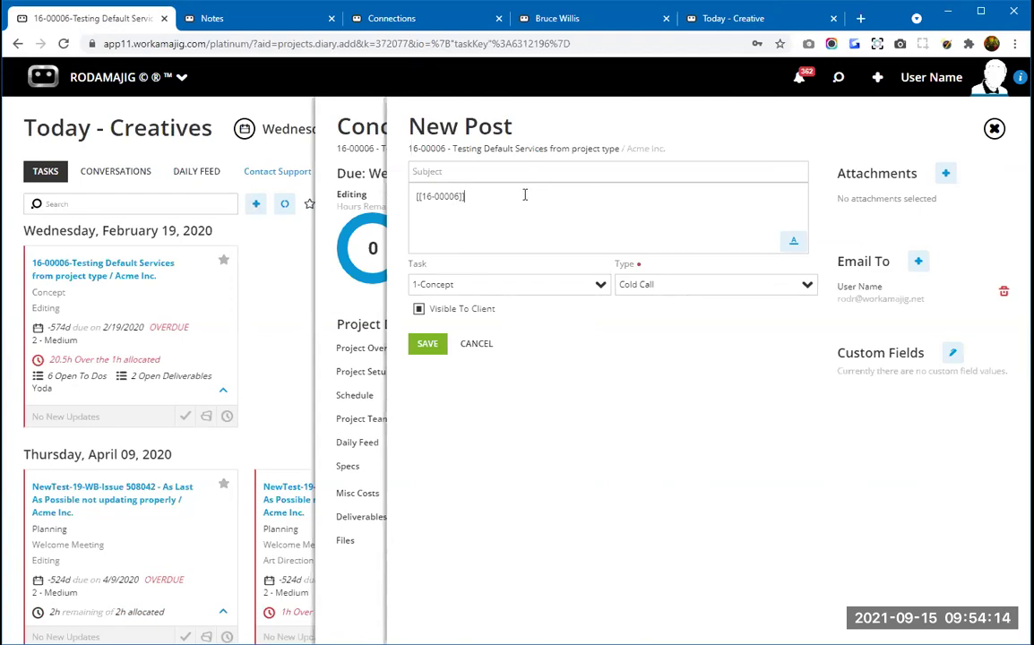
- Discard the new post without saving and close the Concept task
{"action": "left_click", "coordinate": [995, 130]}
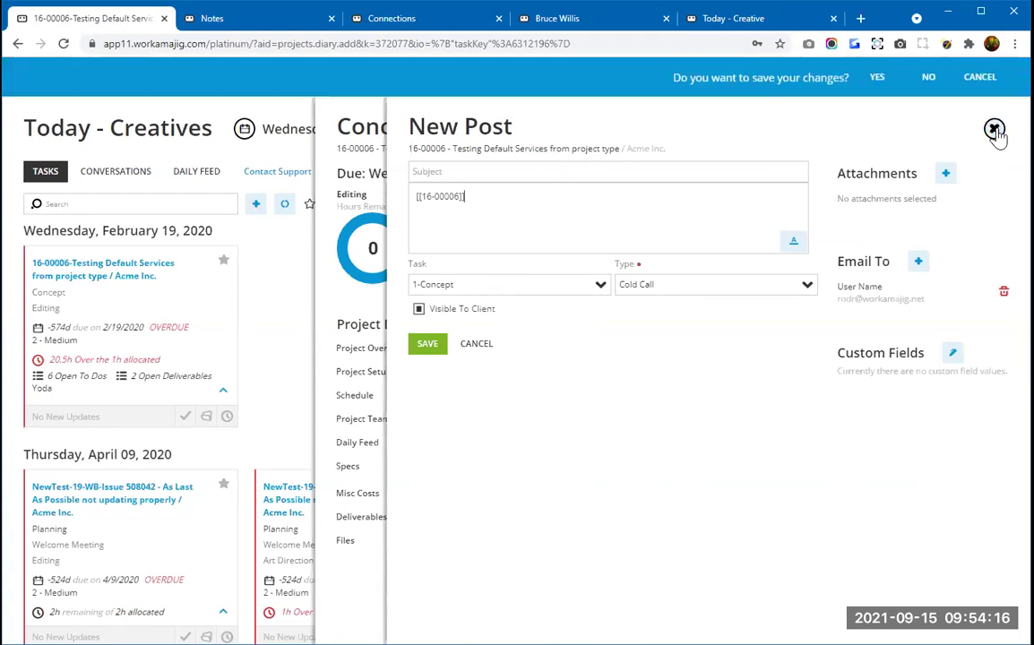
{"action": "left_click", "coordinate": [929, 77]}
{"action": "left_click", "coordinate": [995, 130]}
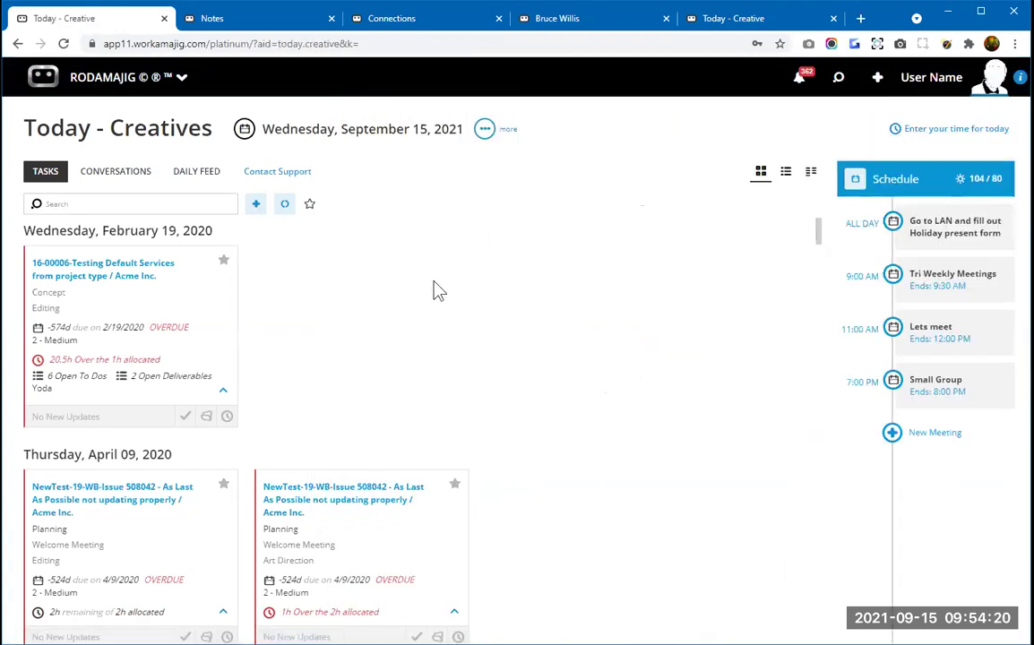
- Open the URL TEST deliverable from the Concept task and examine its conversations and review rounds
{"action": "left_click", "coordinate": [146, 346]}
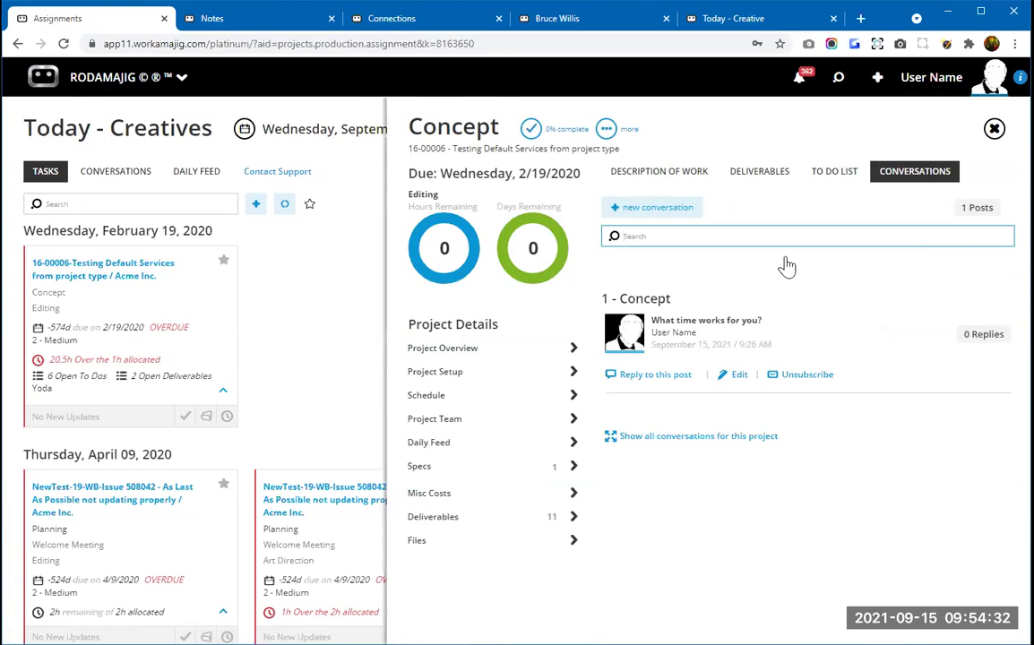
{"action": "left_click", "coordinate": [762, 174]}
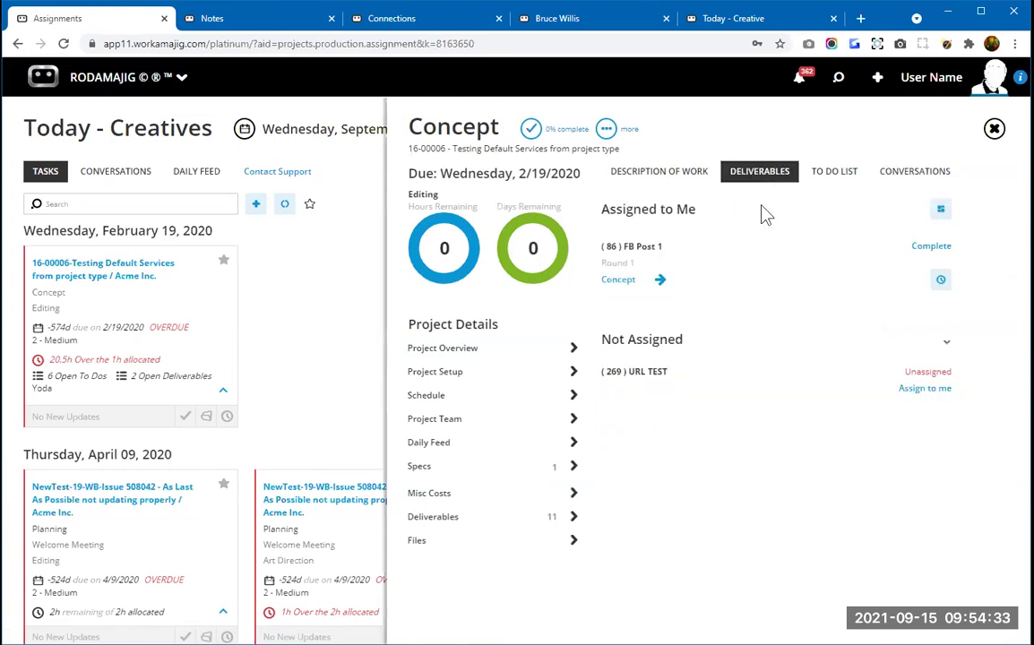
{"action": "left_click", "coordinate": [697, 393]}
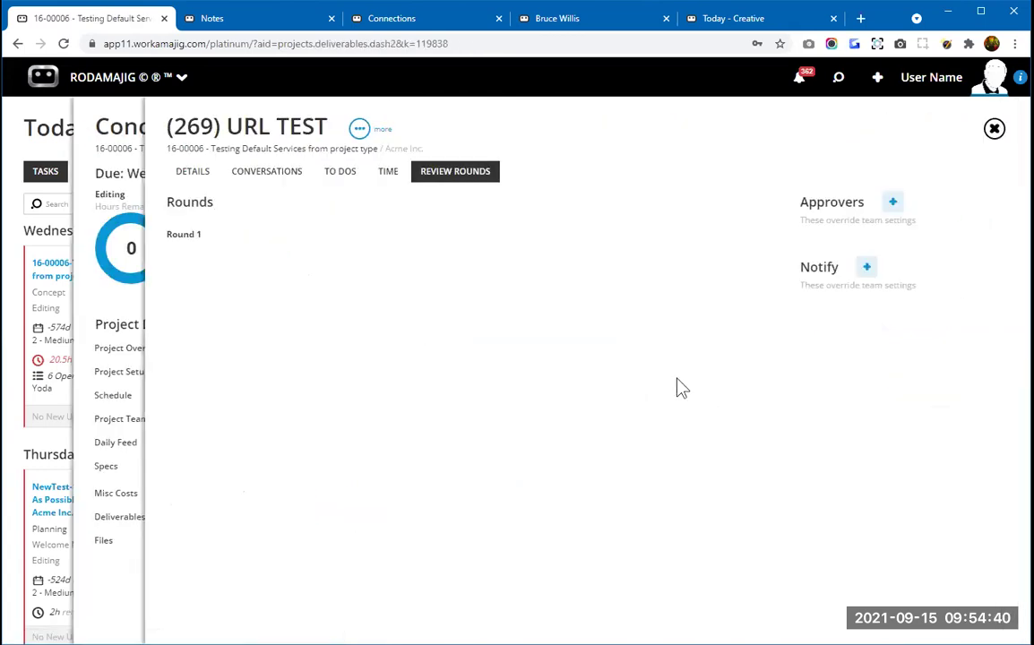
{"action": "left_click", "coordinate": [267, 173]}
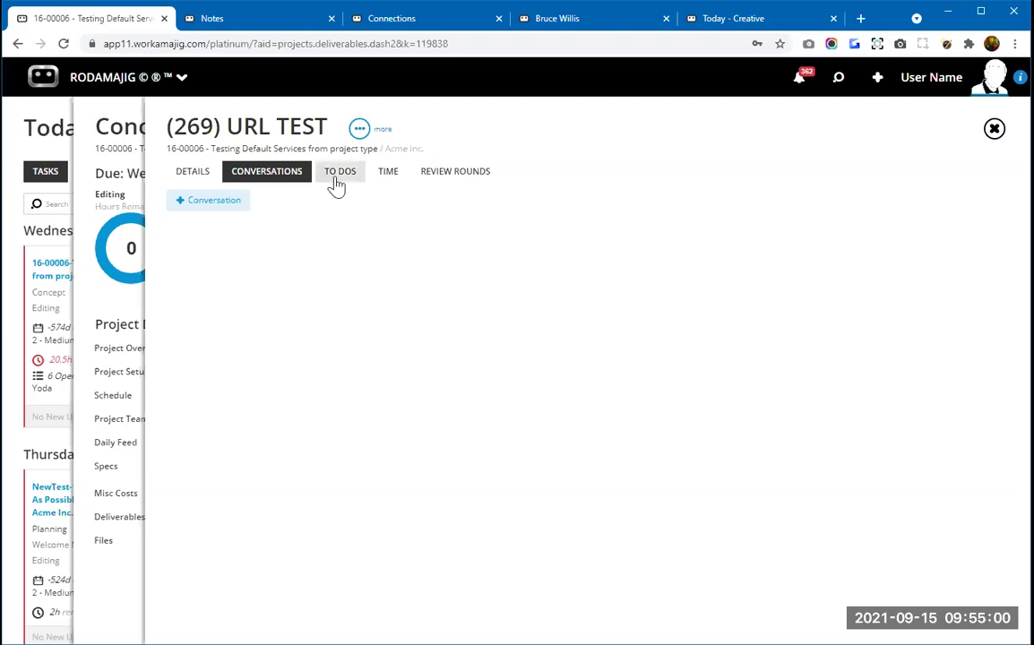
{"action": "left_click", "coordinate": [465, 176]}
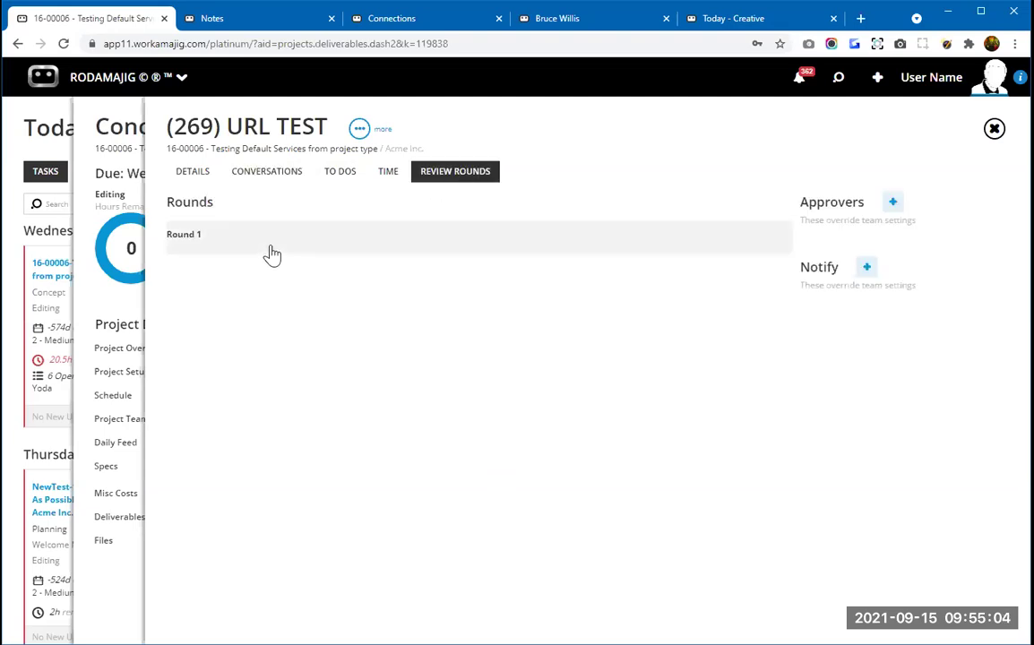
- Start a new to do for the URL TEST deliverable, check its fields, and close it without adding
{"action": "left_click", "coordinate": [337, 175]}
{"action": "left_click", "coordinate": [204, 200]}
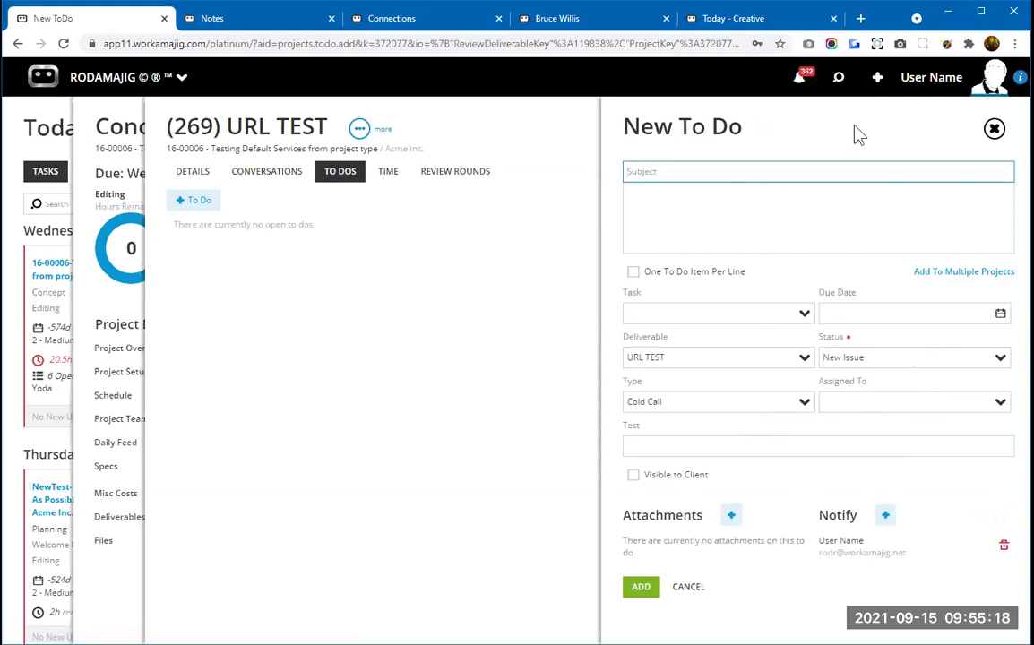
{"action": "left_click", "coordinate": [995, 130]}
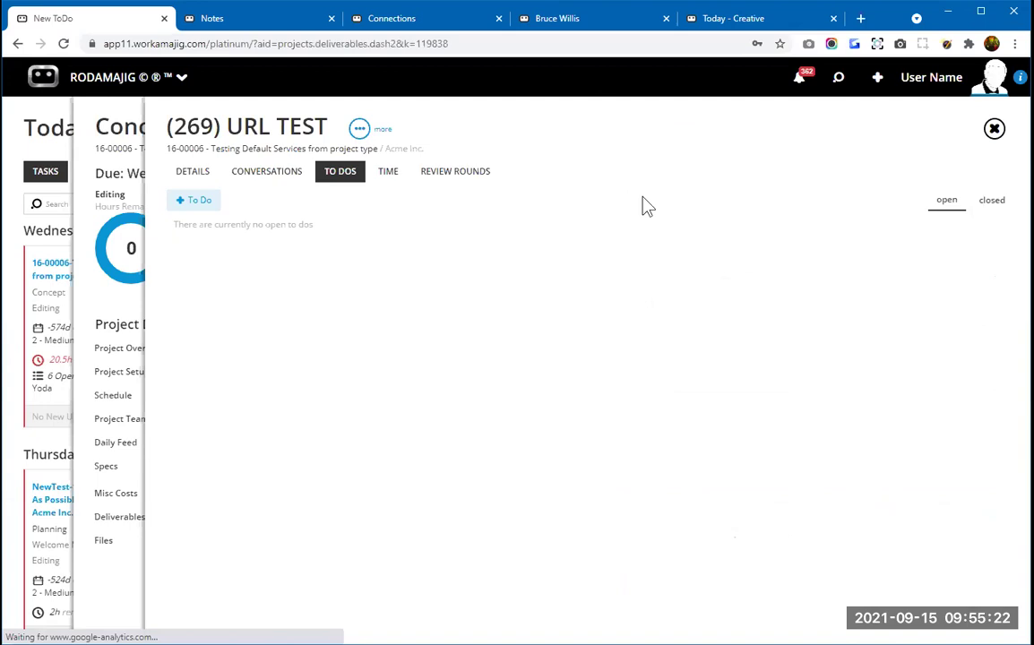
- View the URL TEST deliverable's conversations again, and close the deliverable and the Concept task
{"action": "left_click", "coordinate": [274, 184]}
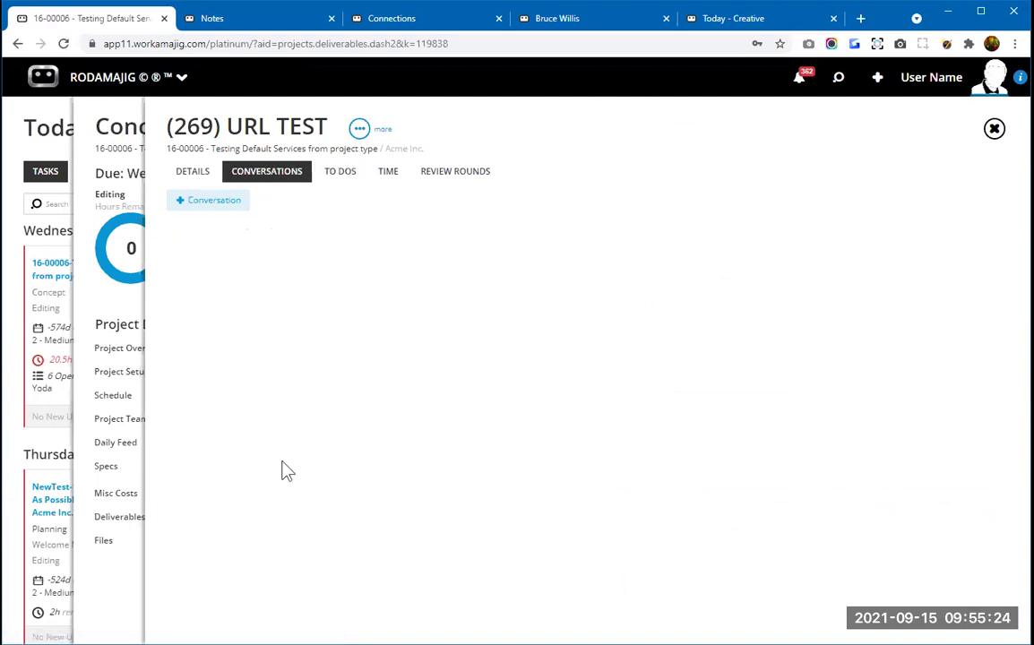
{"action": "left_click", "coordinate": [995, 129]}
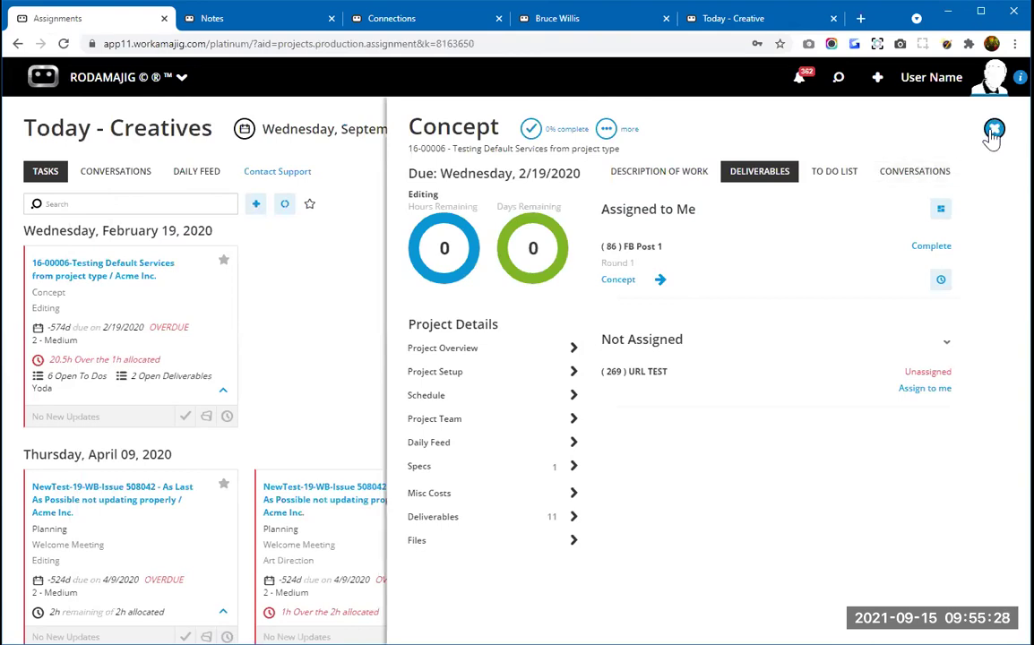
{"action": "left_click", "coordinate": [994, 129]}
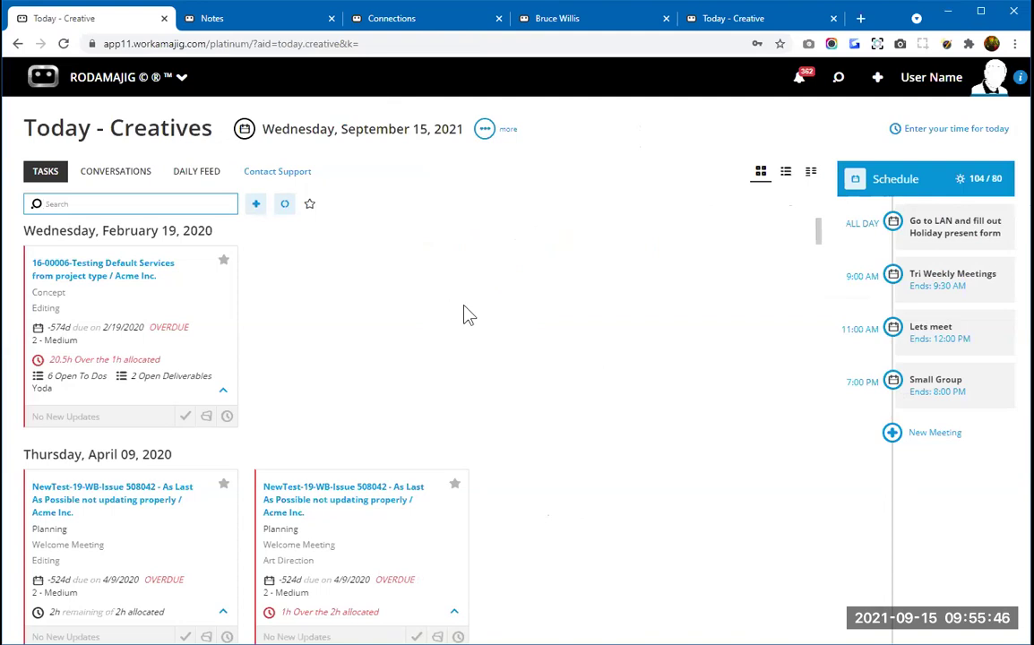
- Open the Lets meet meeting for editing, review its project, task and attendees, and close it
{"action": "left_click", "coordinate": [988, 341]}
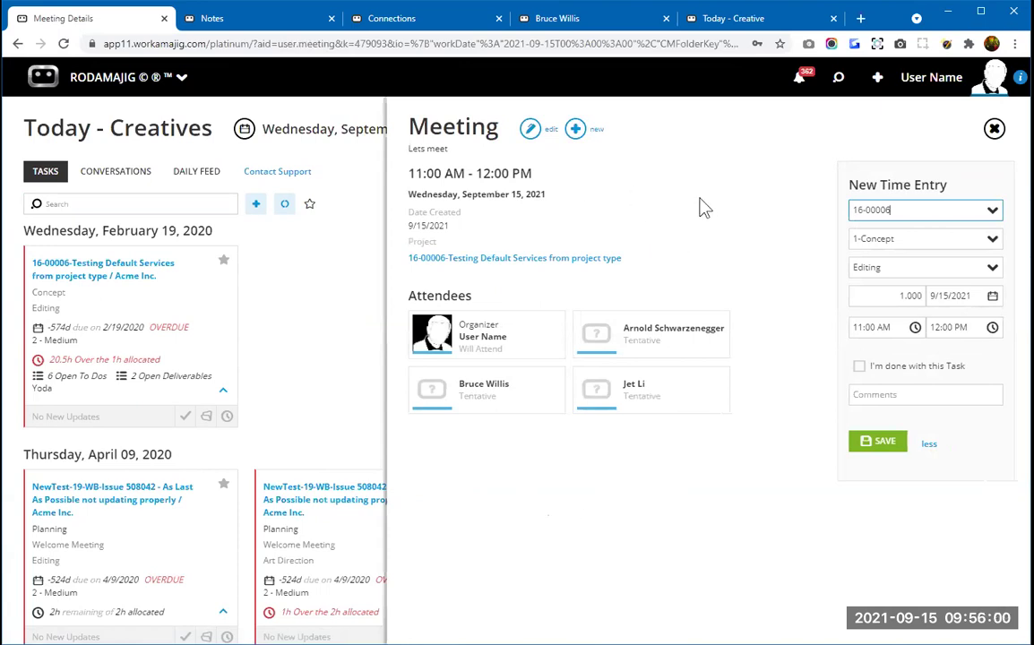
{"action": "left_click", "coordinate": [530, 131]}
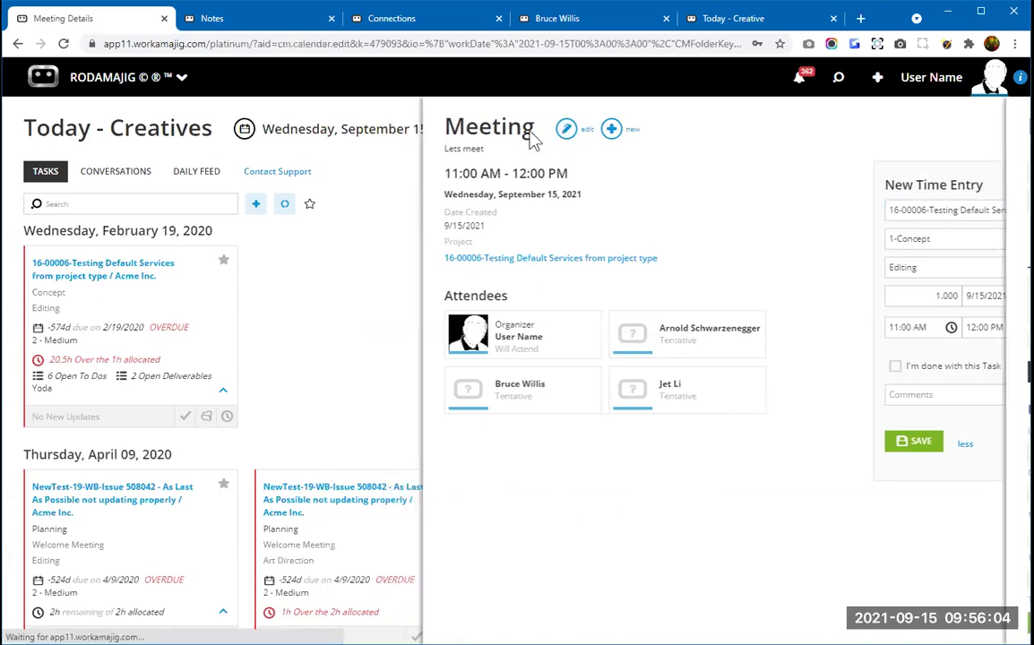
{"action": "scroll", "coordinate": [685, 536], "scroll_direction": "down", "scroll_amount": 1}
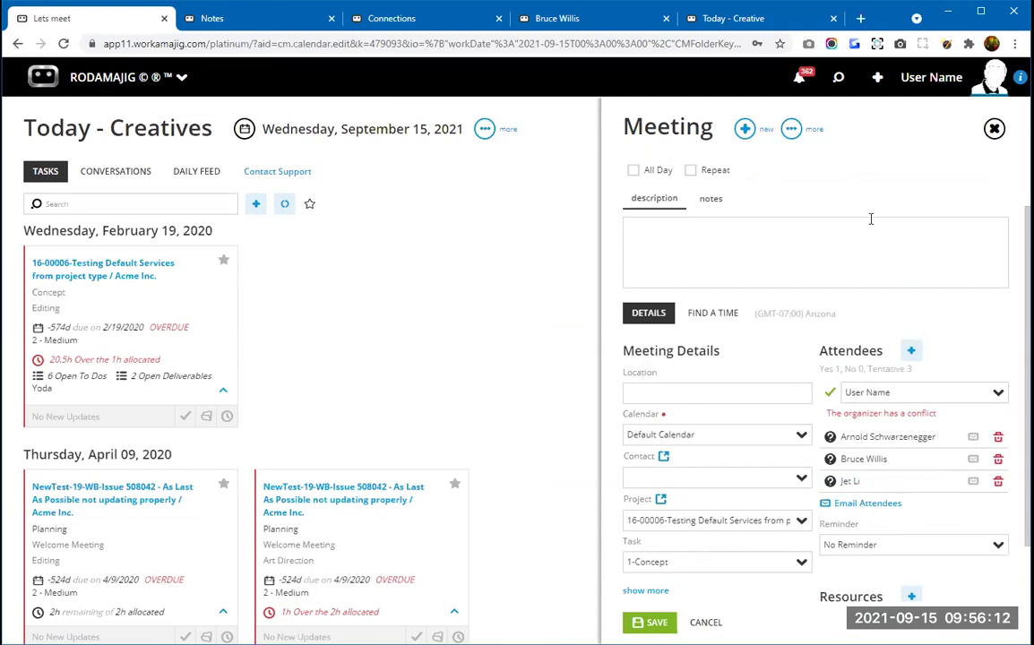
{"action": "left_click", "coordinate": [995, 130]}
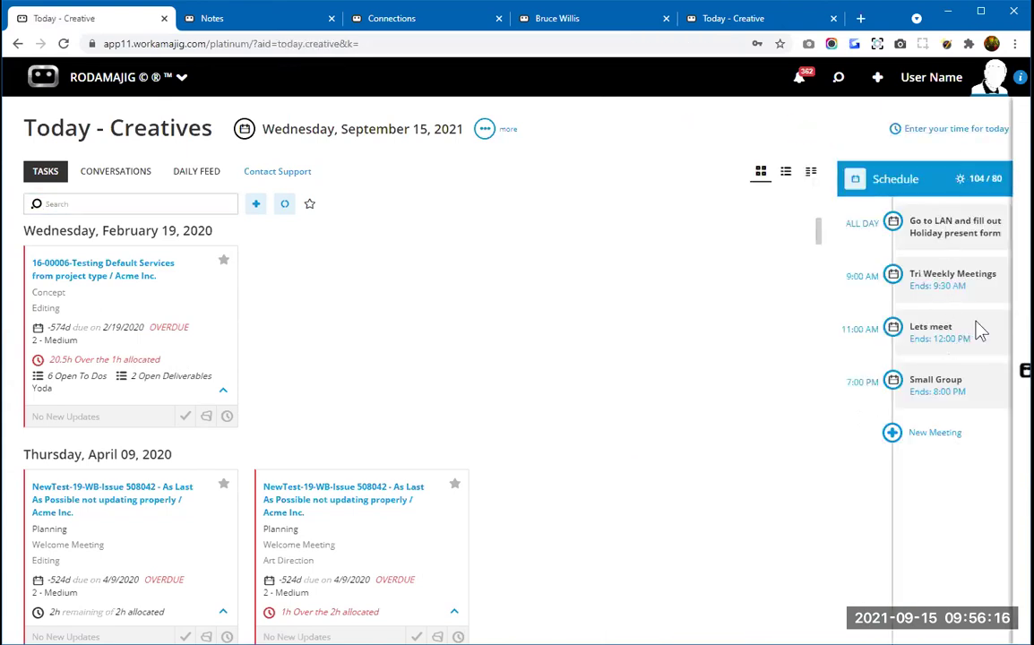
- Start a new conversation from the Lets meet meeting, check its linked fields, and close both without saving
{"action": "left_click", "coordinate": [981, 332]}
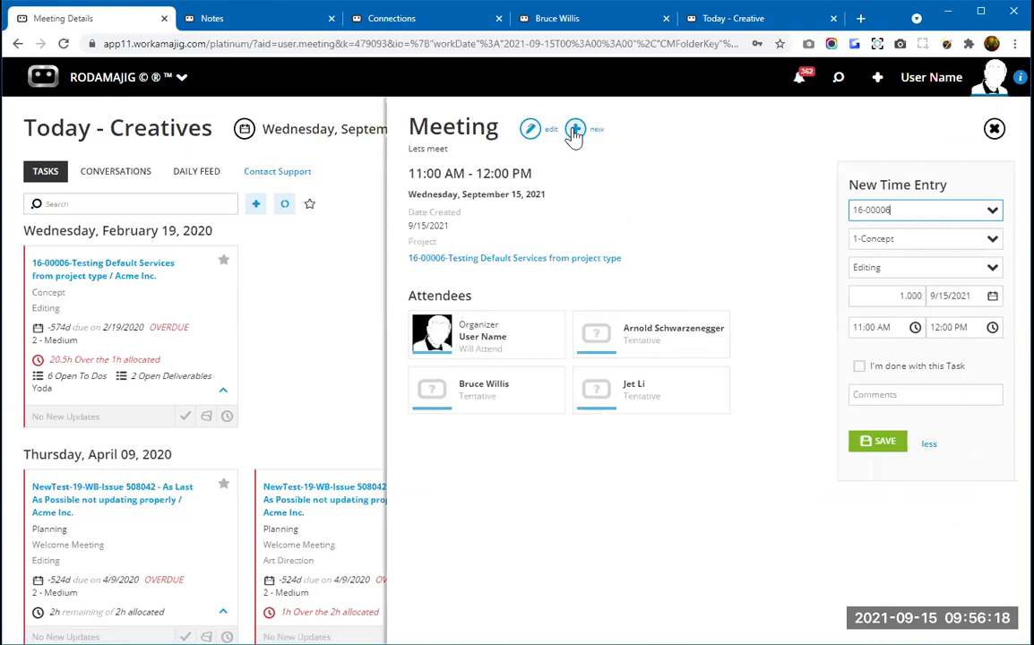
{"action": "left_click", "coordinate": [575, 132]}
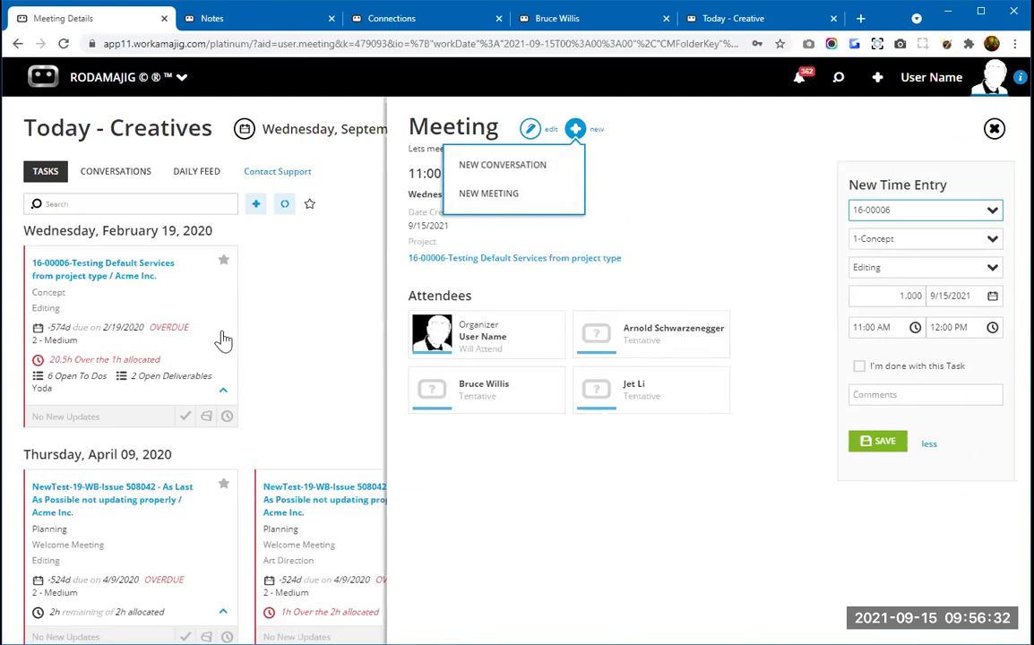
{"action": "left_click", "coordinate": [762, 171]}
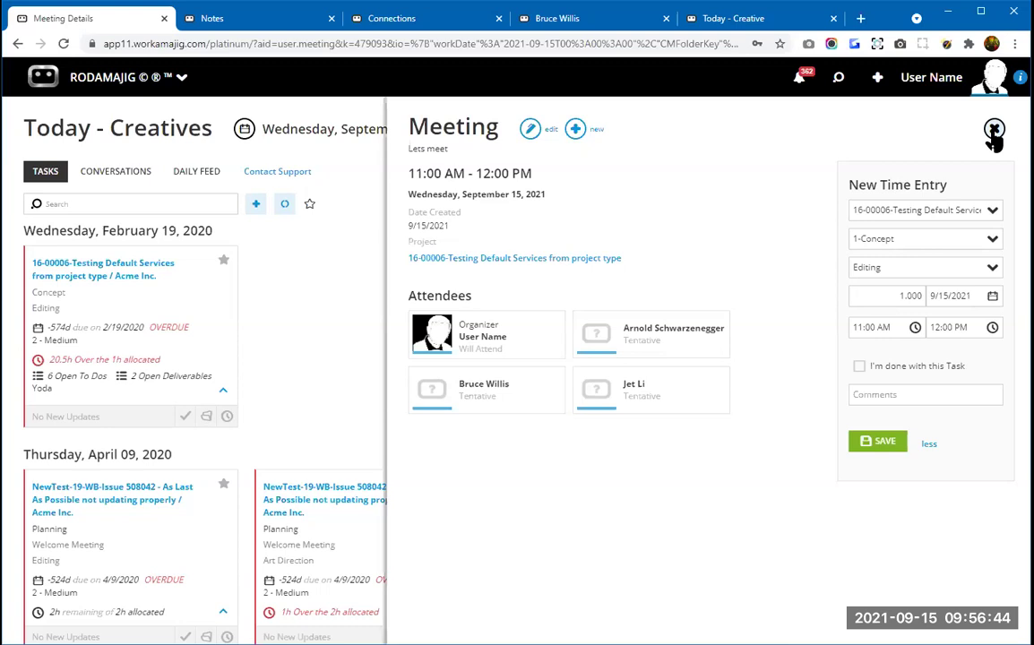
{"action": "left_click", "coordinate": [576, 130]}
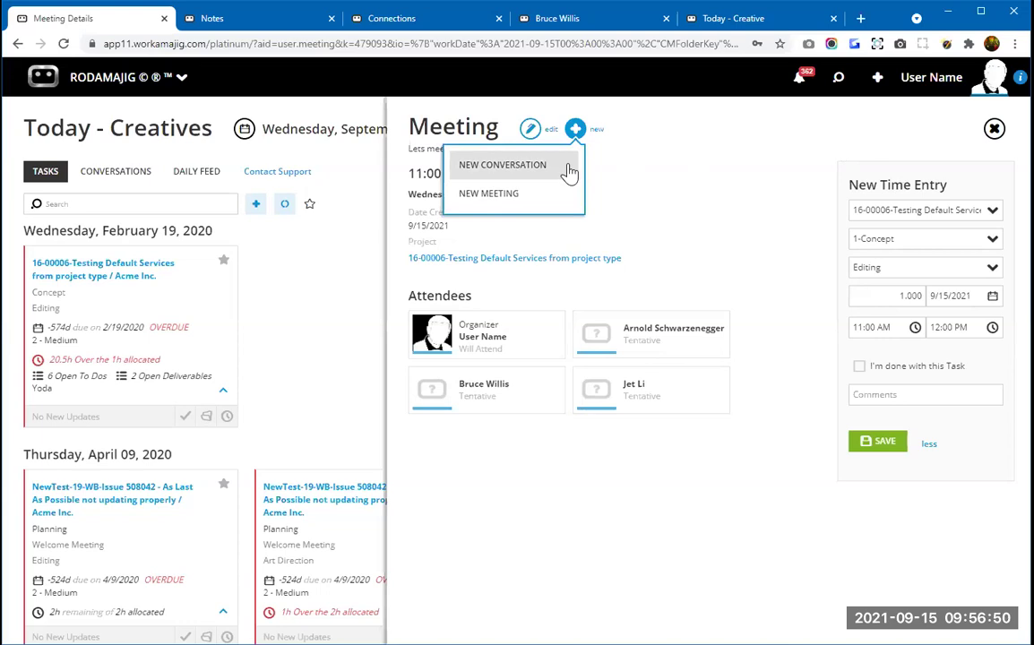
{"action": "left_click", "coordinate": [571, 168]}
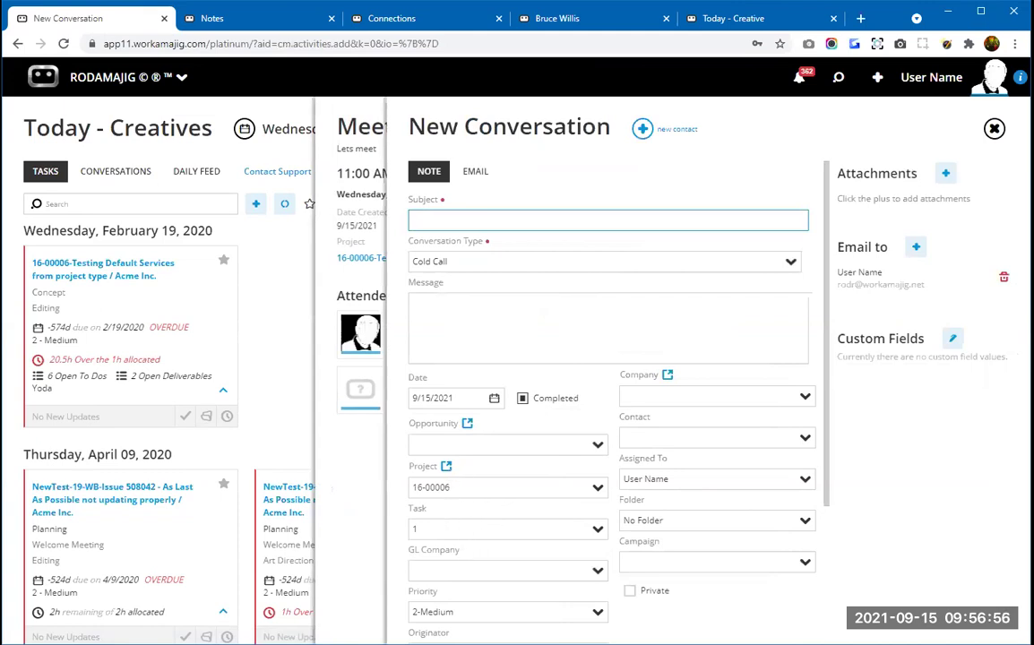
{"action": "left_click", "coordinate": [994, 131]}
{"action": "left_click", "coordinate": [995, 131]}
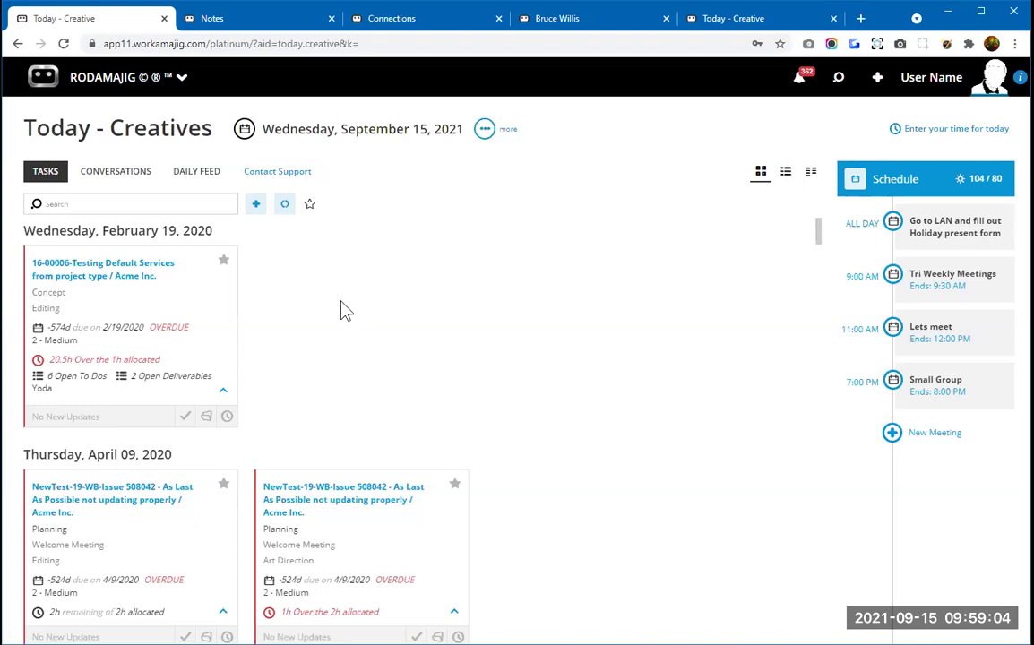
- Go to the Notes page and show where notes are found among the apps for everyone
{"action": "left_click", "coordinate": [264, 23]}
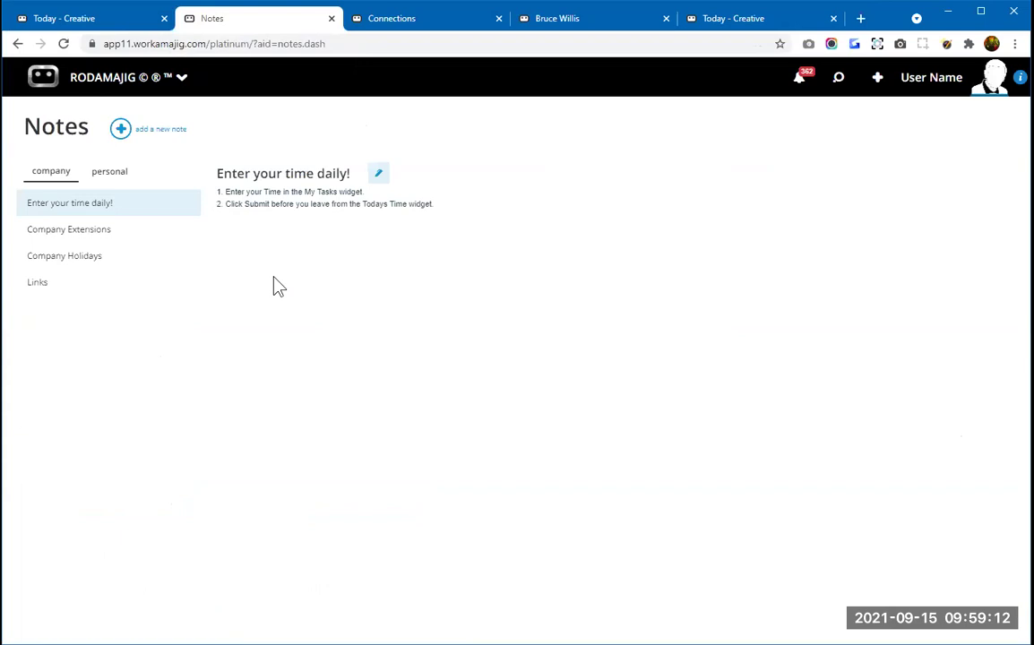
{"action": "left_click", "coordinate": [140, 91]}
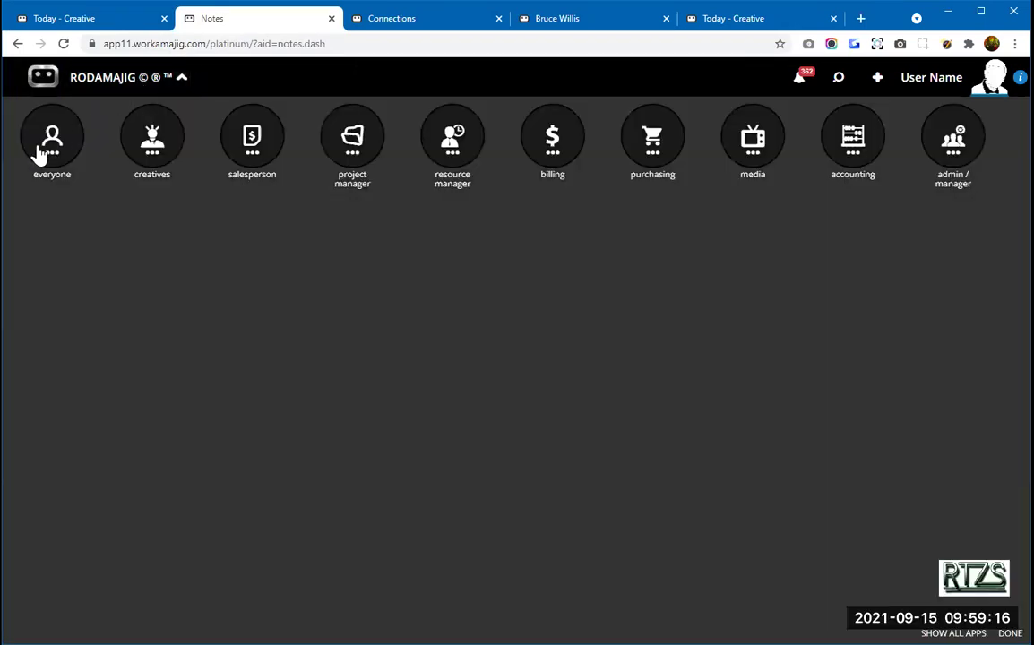
{"action": "left_click", "coordinate": [45, 145]}
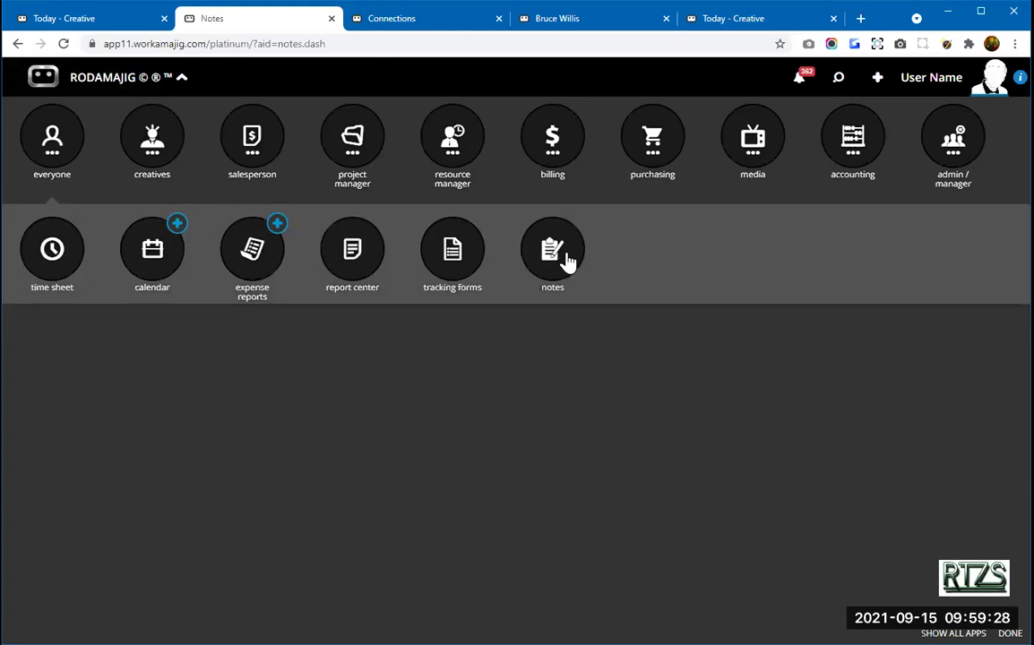
{"action": "left_click", "coordinate": [176, 80]}
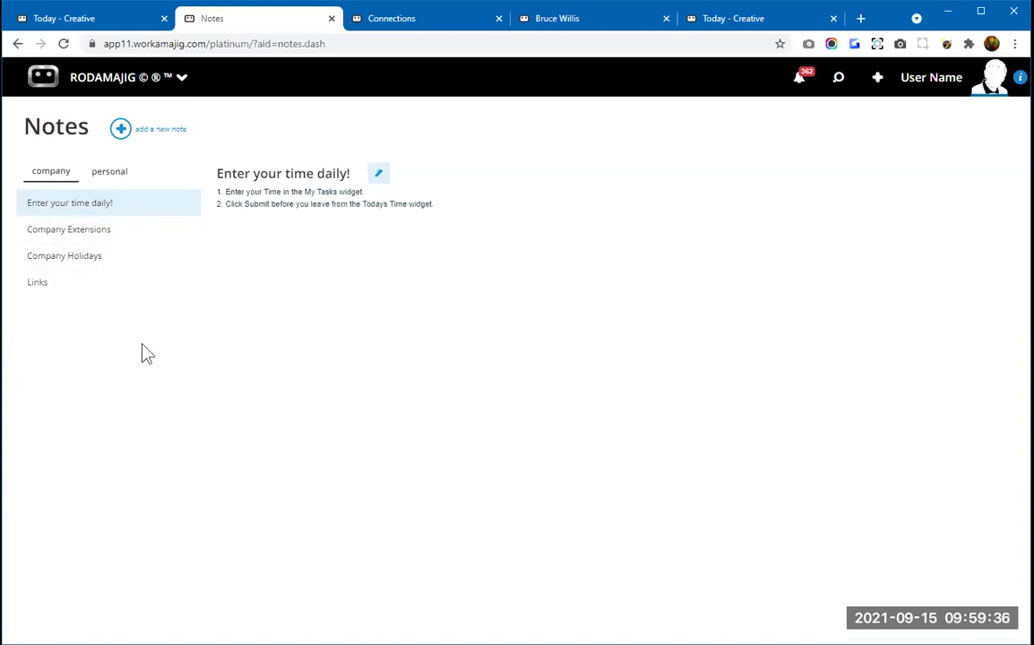
- View the personal notes, and read the company notes Company Extensions, Company Holidays and Links
{"action": "left_click", "coordinate": [111, 172]}
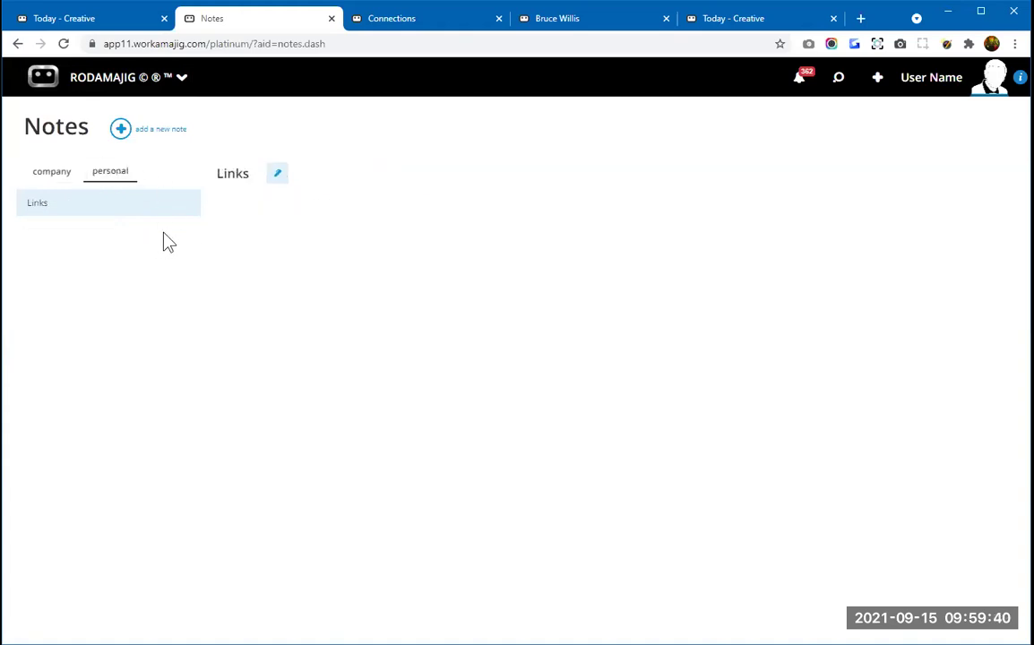
{"action": "left_click", "coordinate": [52, 174]}
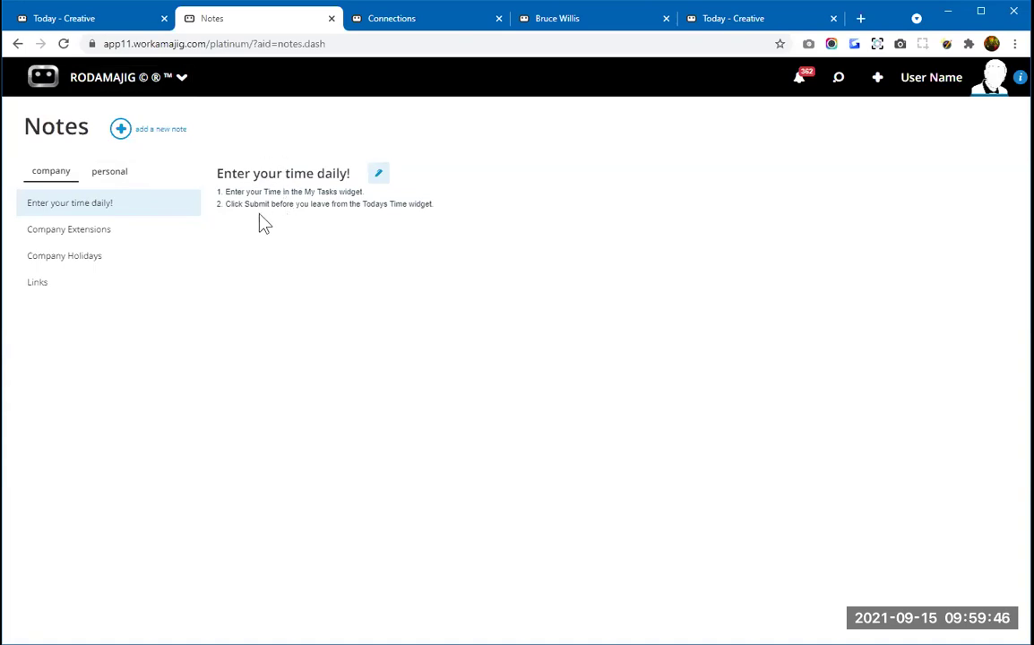
{"action": "left_click", "coordinate": [143, 228]}
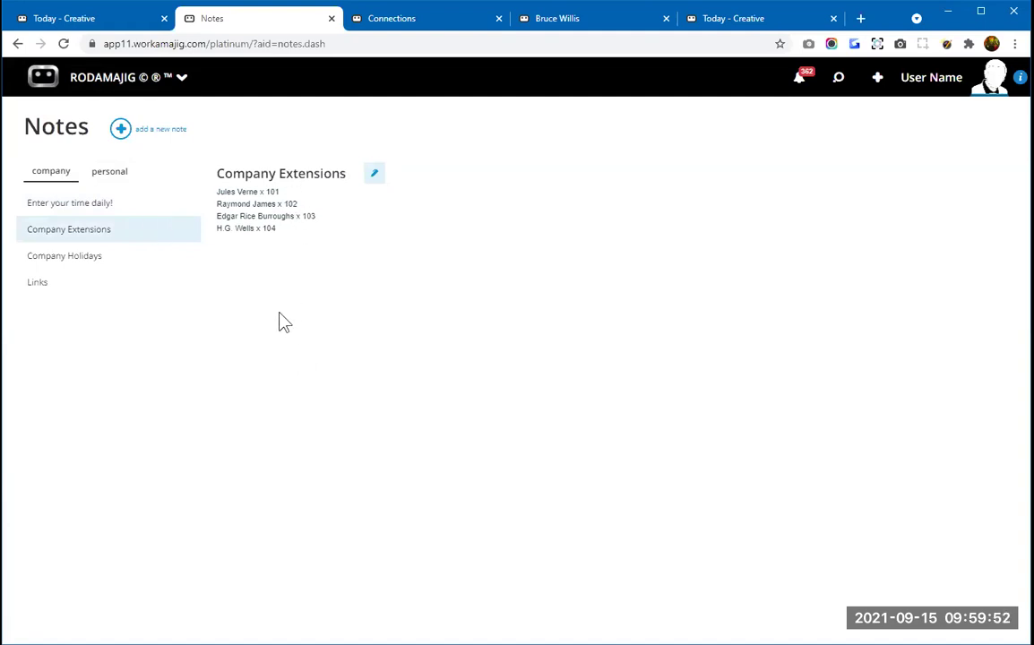
{"action": "left_click", "coordinate": [125, 257]}
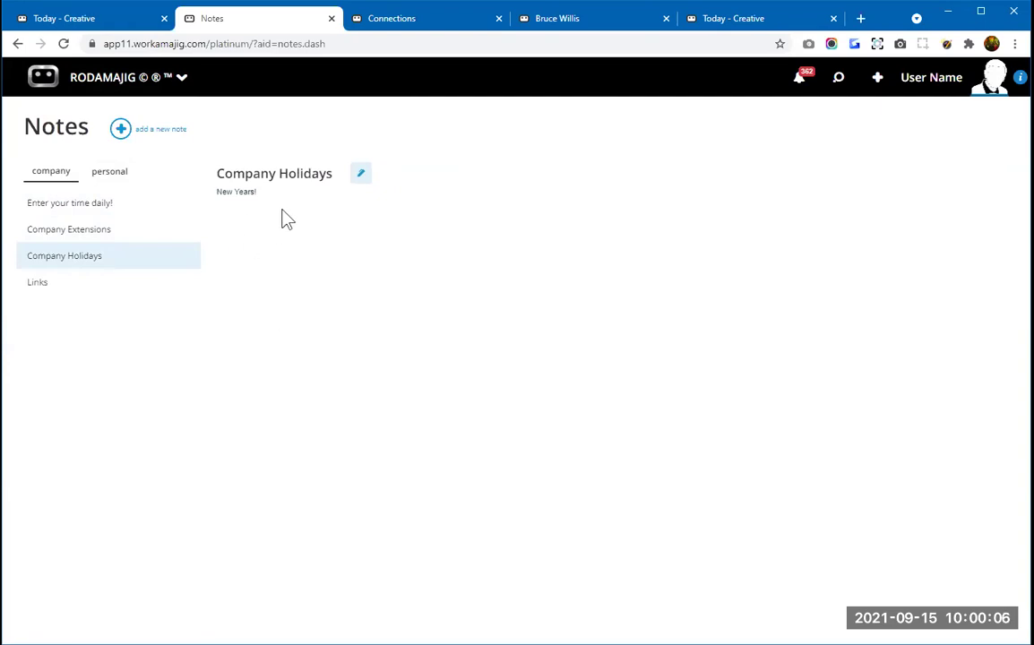
{"action": "left_click", "coordinate": [64, 285]}
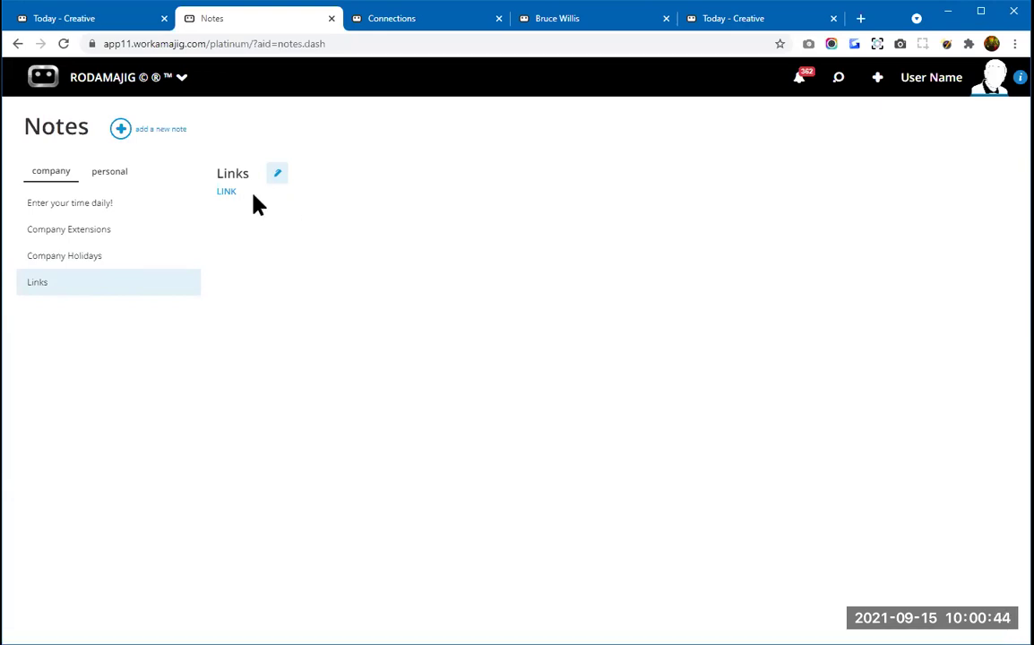
- Open the company Links note for editing, close it without saving, and return to the Enter your time daily! note
{"action": "left_click", "coordinate": [277, 183]}
{"action": "left_click", "coordinate": [641, 237]}
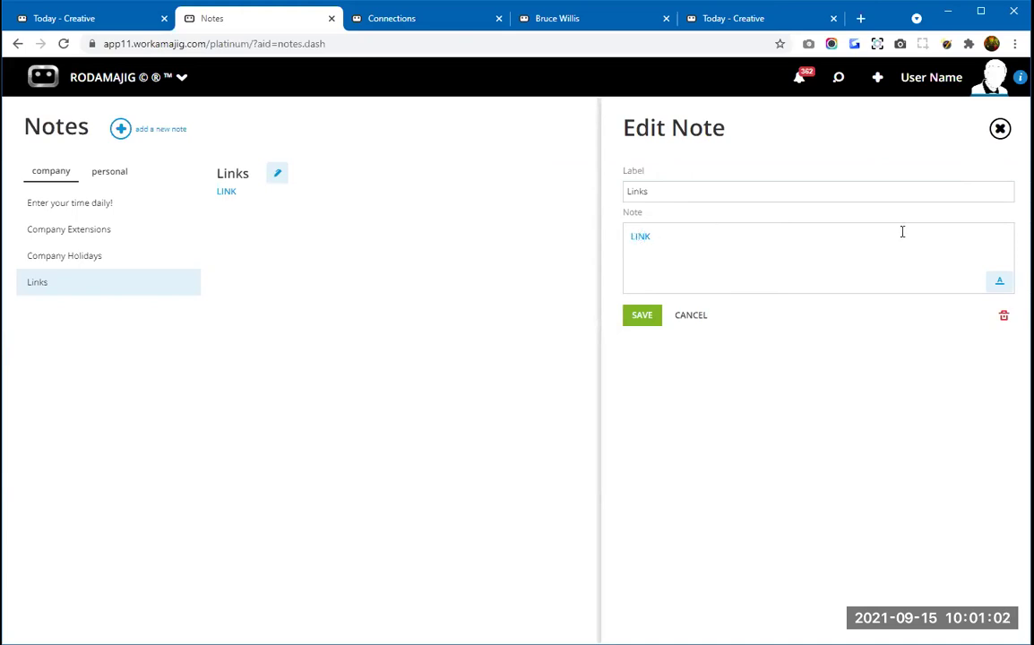
{"action": "left_click", "coordinate": [1000, 131]}
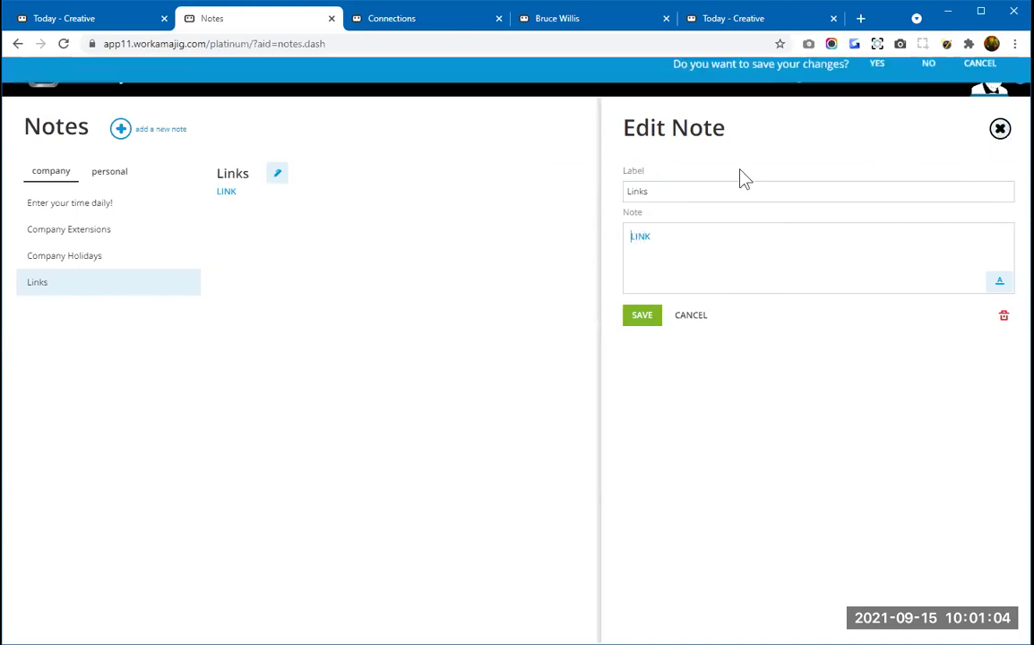
{"action": "left_click", "coordinate": [928, 79]}
{"action": "left_click", "coordinate": [134, 206]}
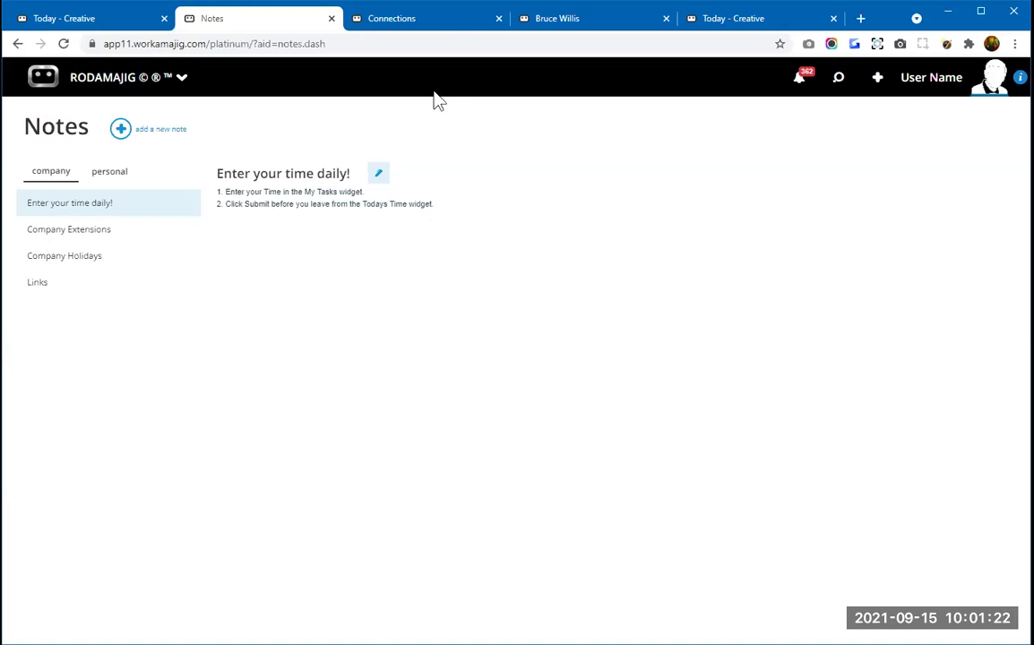
- Review the incoming email settings in Connections, close them, and view the Notification Options of the Transaction Preferences
{"action": "left_click", "coordinate": [442, 27]}
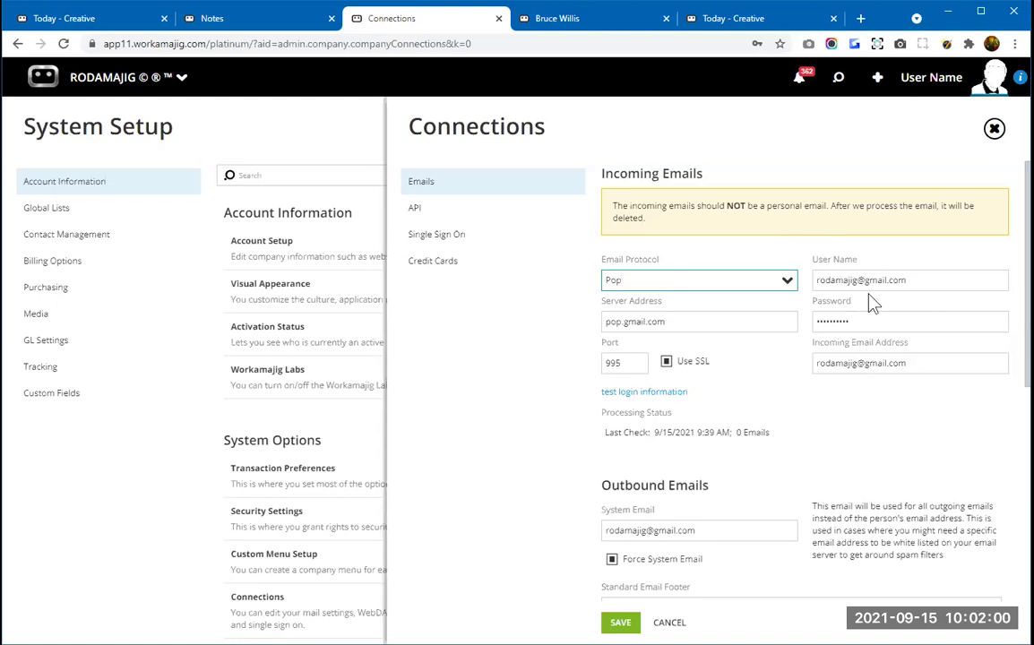
{"action": "left_click", "coordinate": [119, 529]}
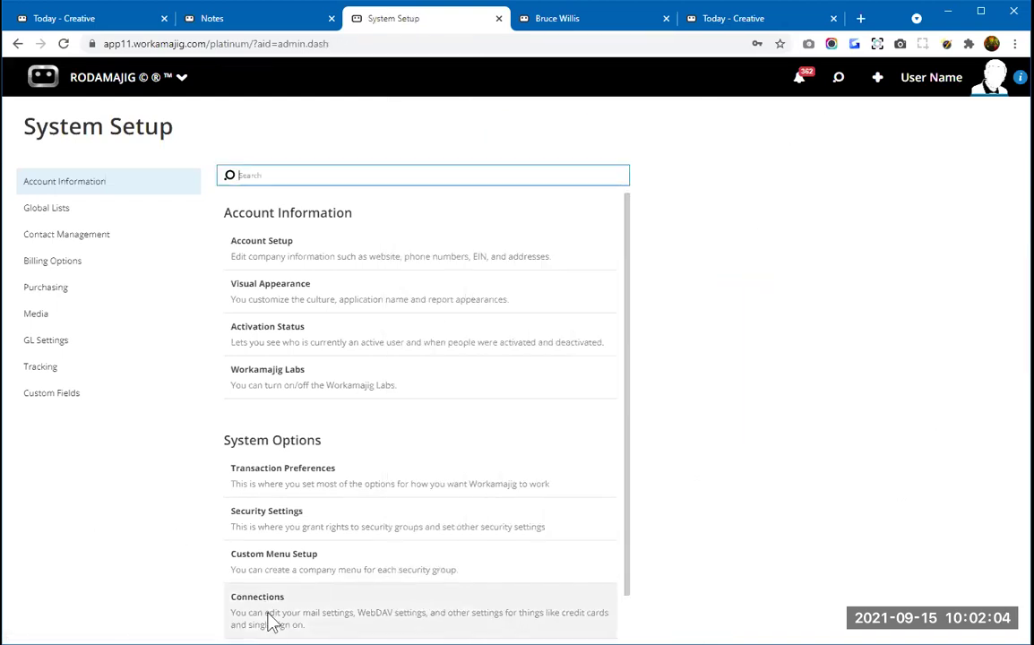
{"action": "left_click", "coordinate": [302, 492]}
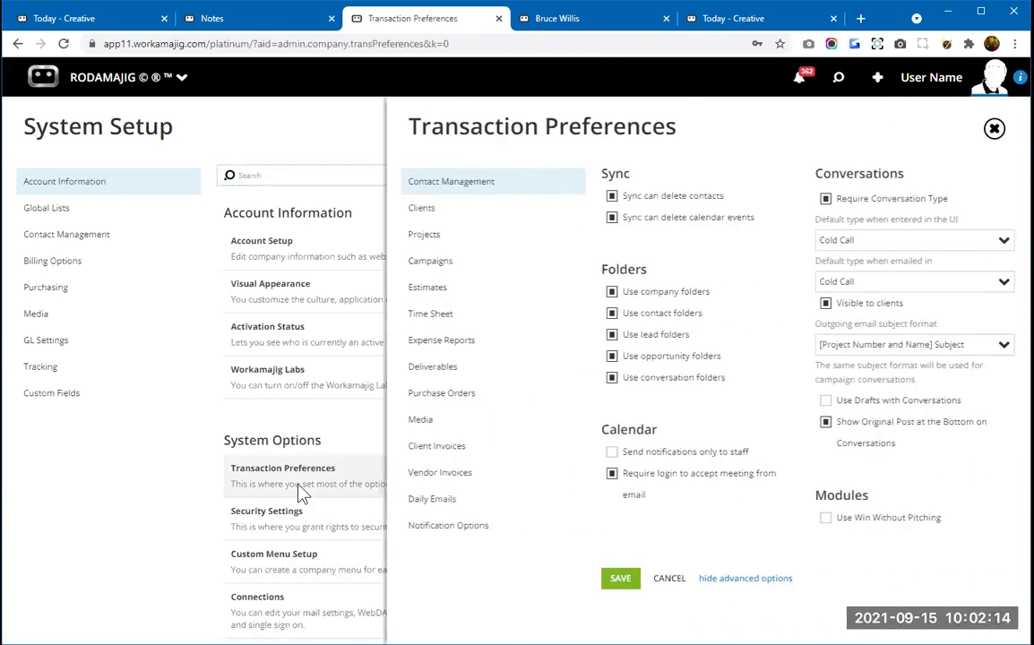
{"action": "left_click", "coordinate": [489, 532]}
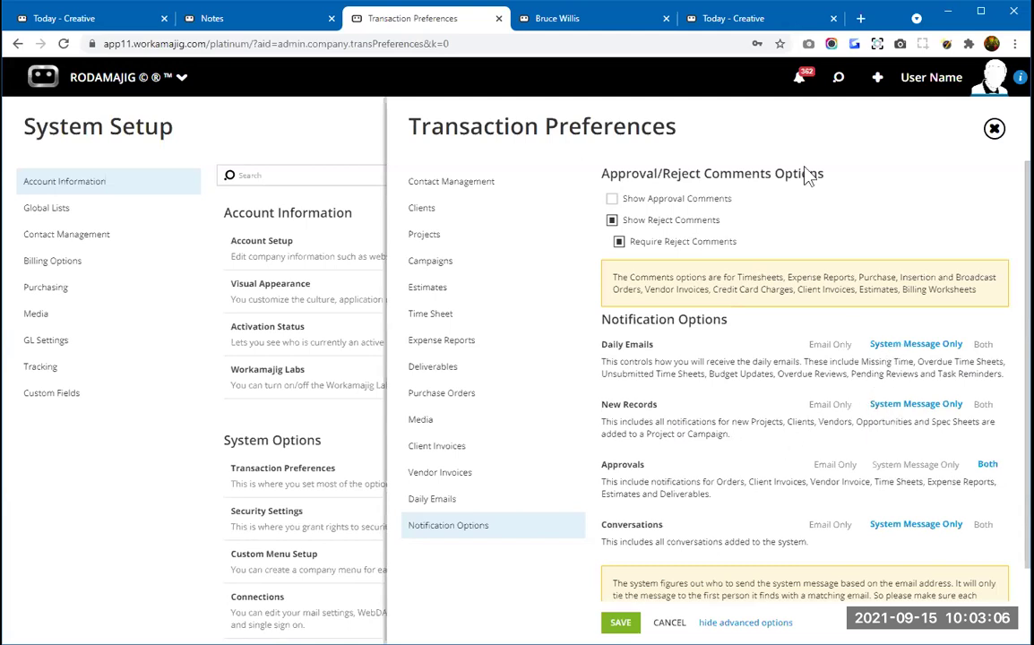
- Look through the notifications to the Messages section, and read and close the newest missing timesheet hours message
{"action": "left_click", "coordinate": [801, 87]}
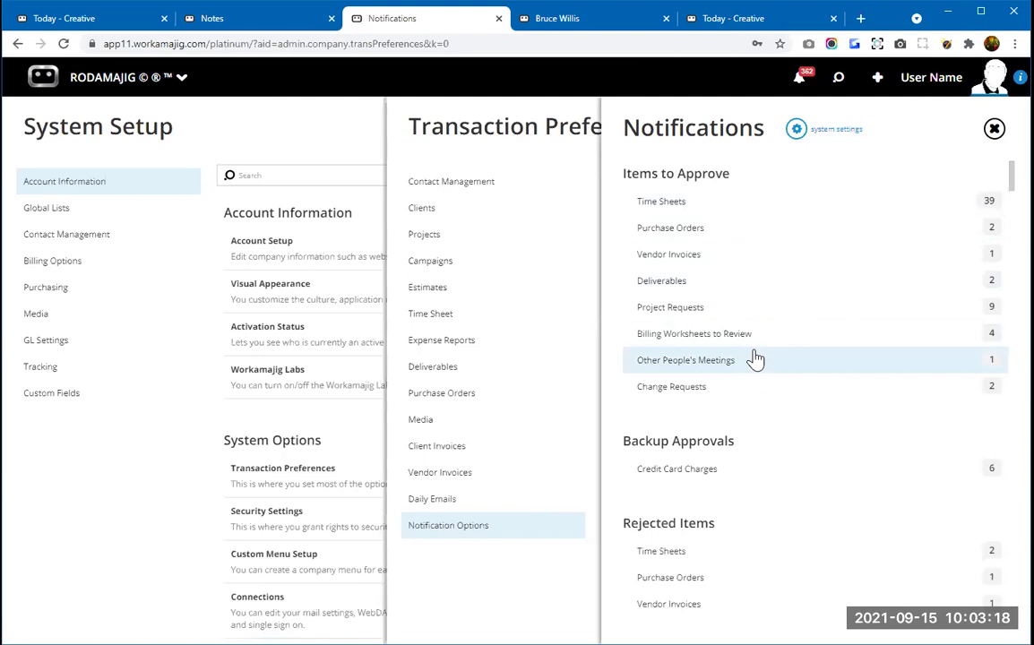
{"action": "scroll", "coordinate": [767, 353], "scroll_direction": "down", "scroll_amount": 3}
{"action": "scroll", "coordinate": [768, 322], "scroll_direction": "down", "scroll_amount": 7}
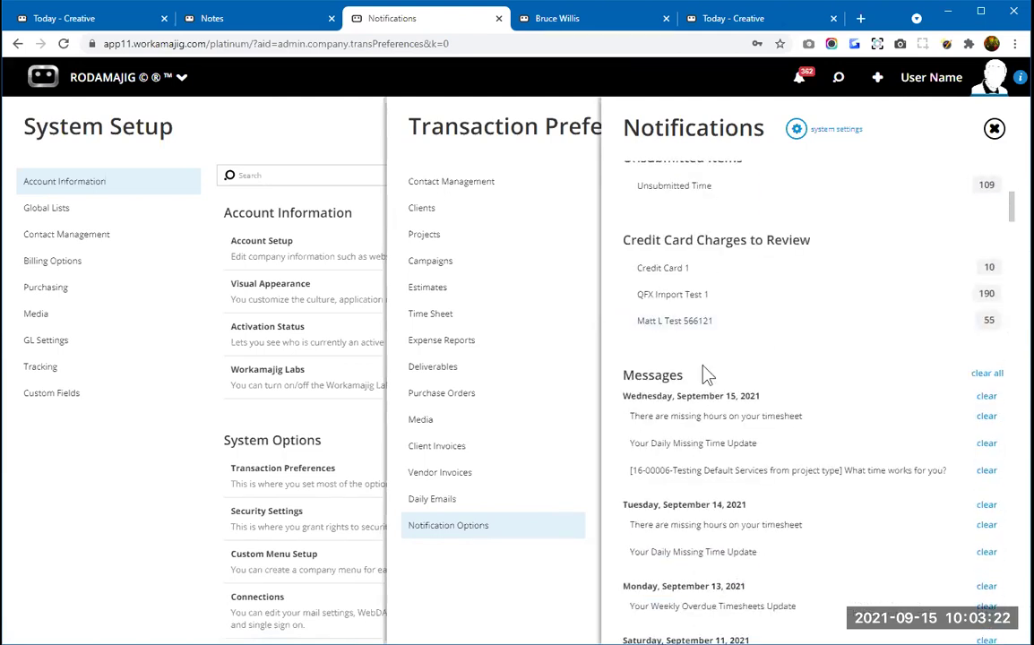
{"action": "double_click", "coordinate": [651, 380]}
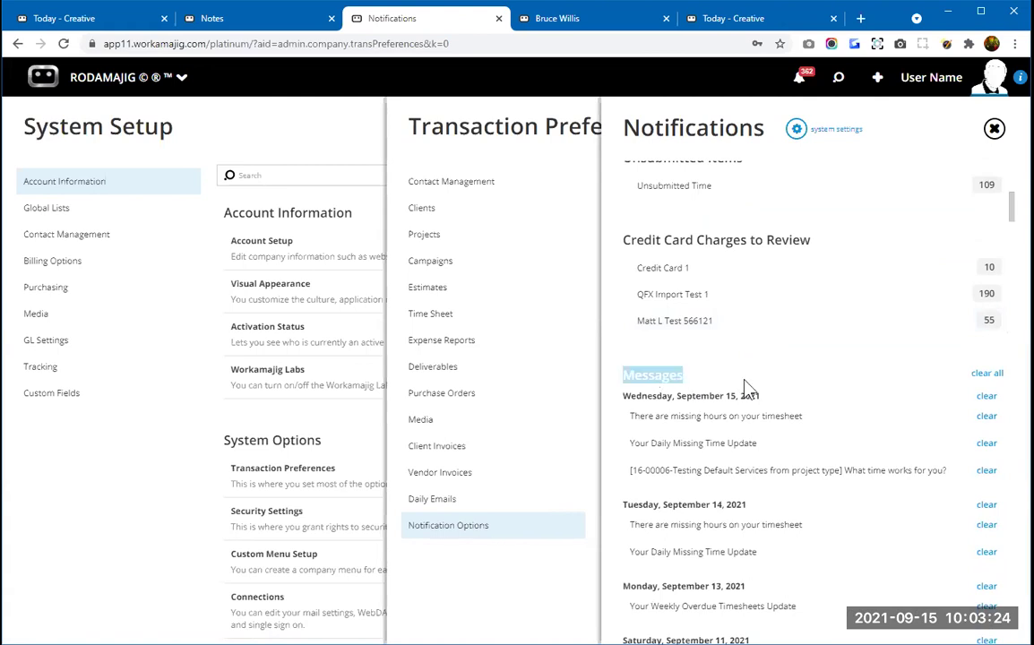
{"action": "left_click", "coordinate": [745, 388]}
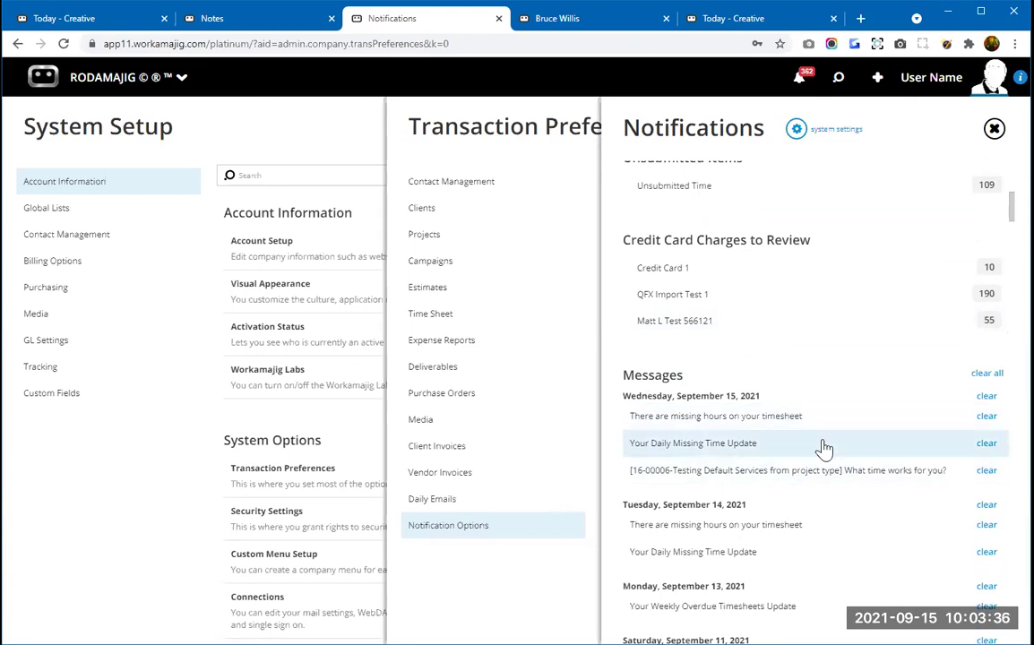
{"action": "left_click", "coordinate": [764, 425]}
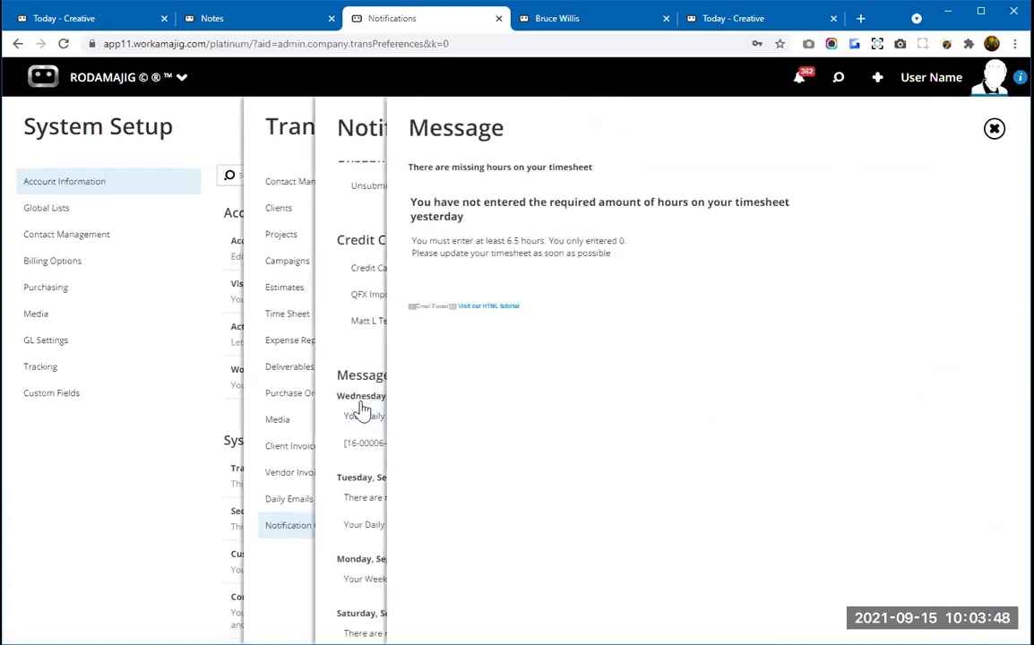
{"action": "left_click", "coordinate": [995, 129]}
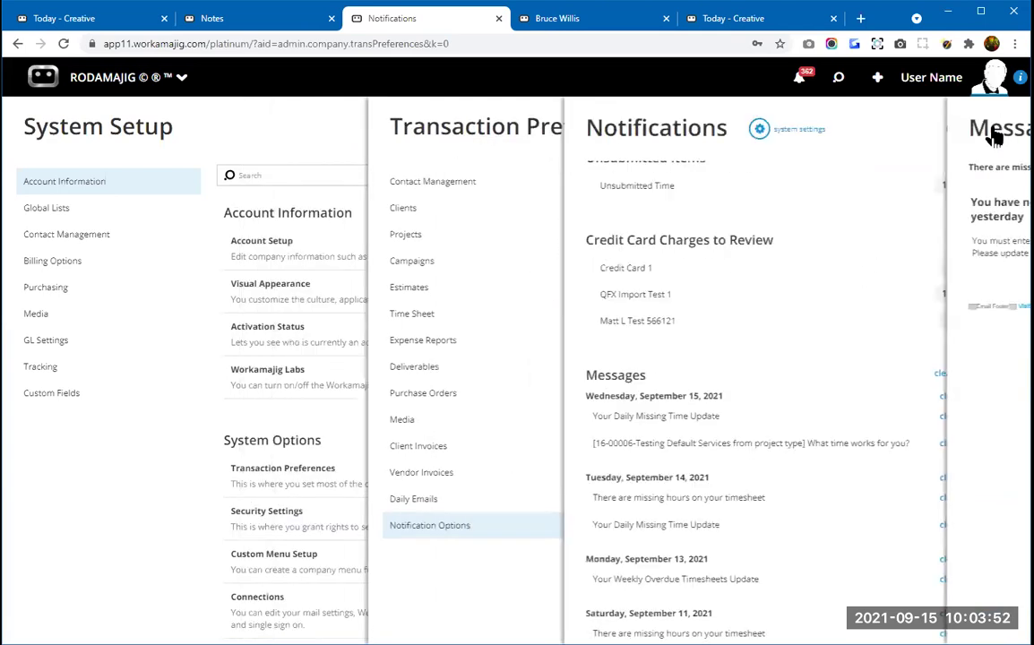
- Look through the remaining notification messages and clear all of them
{"action": "scroll", "coordinate": [919, 462], "scroll_direction": "down", "scroll_amount": 10}
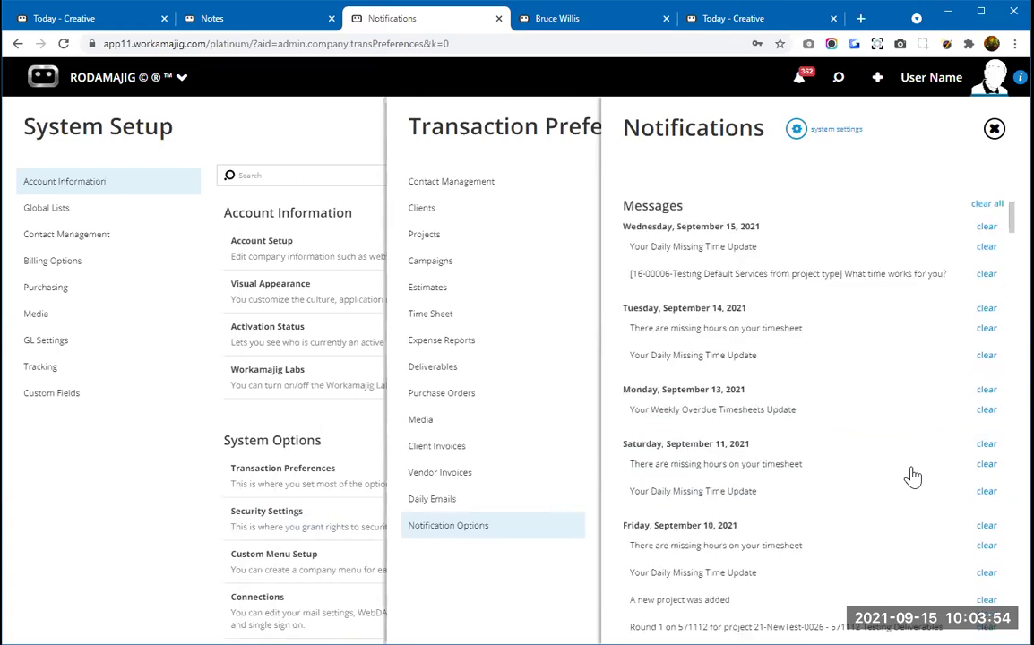
{"action": "scroll", "coordinate": [914, 476], "scroll_direction": "down", "scroll_amount": 3}
{"action": "scroll", "coordinate": [915, 478], "scroll_direction": "up", "scroll_amount": 8}
{"action": "scroll", "coordinate": [915, 477], "scroll_direction": "up", "scroll_amount": 3}
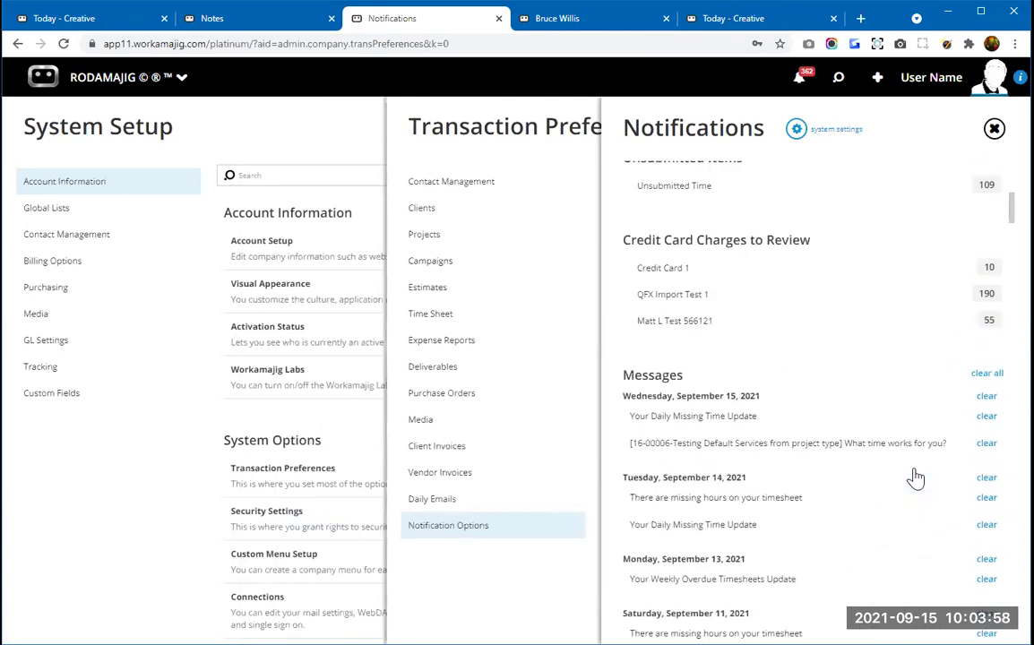
{"action": "left_click", "coordinate": [983, 378]}
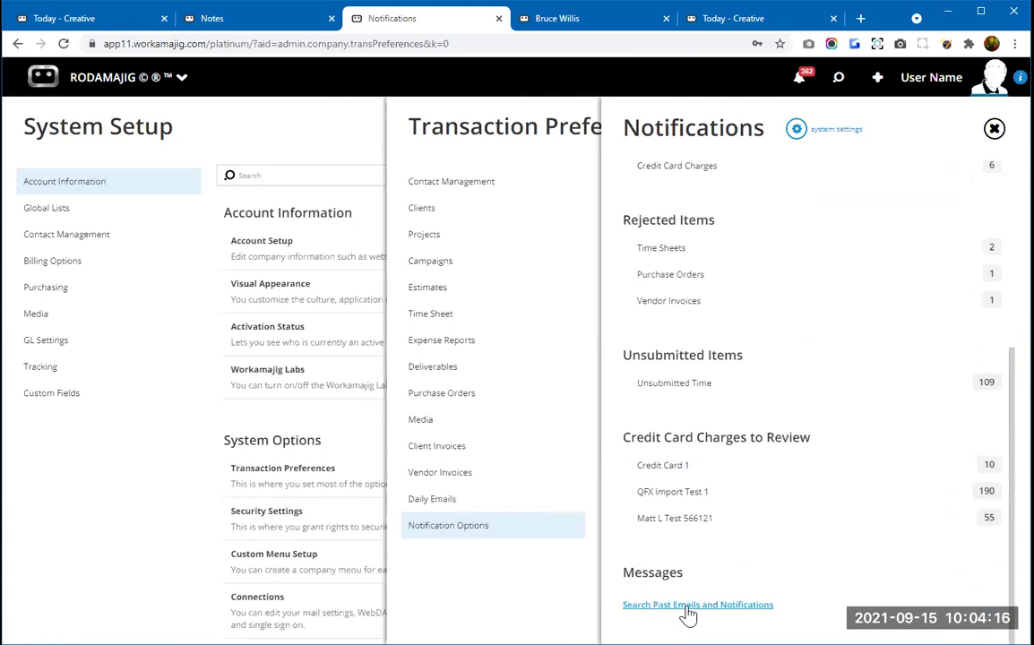
- Search past emails and notifications for "time" within This Month, and close the history and the notifications
{"action": "left_click", "coordinate": [714, 615]}
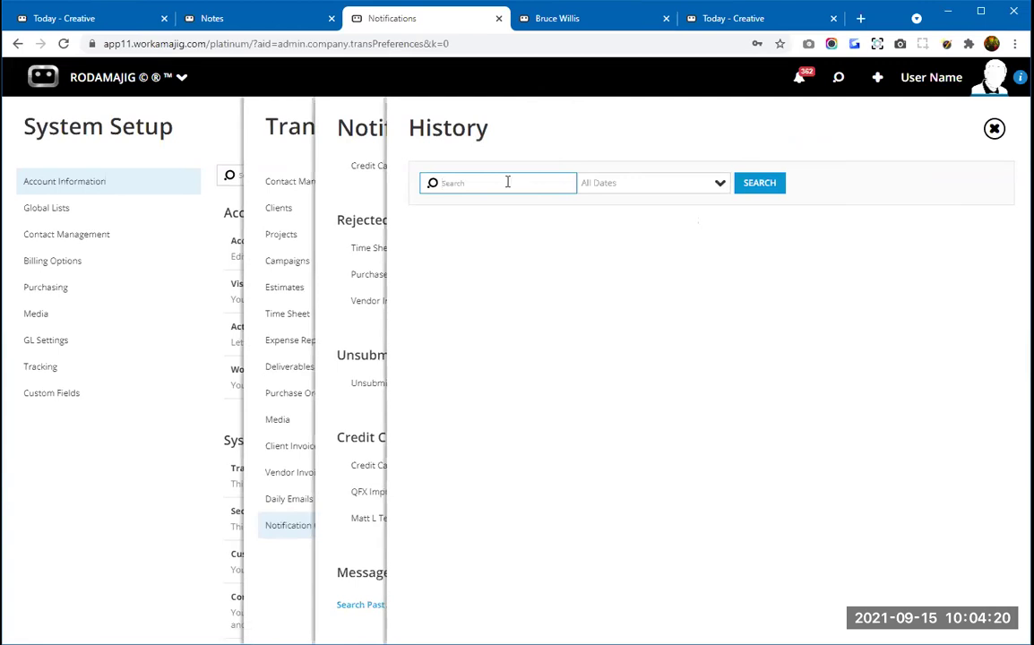
{"action": "left_click", "coordinate": [720, 184]}
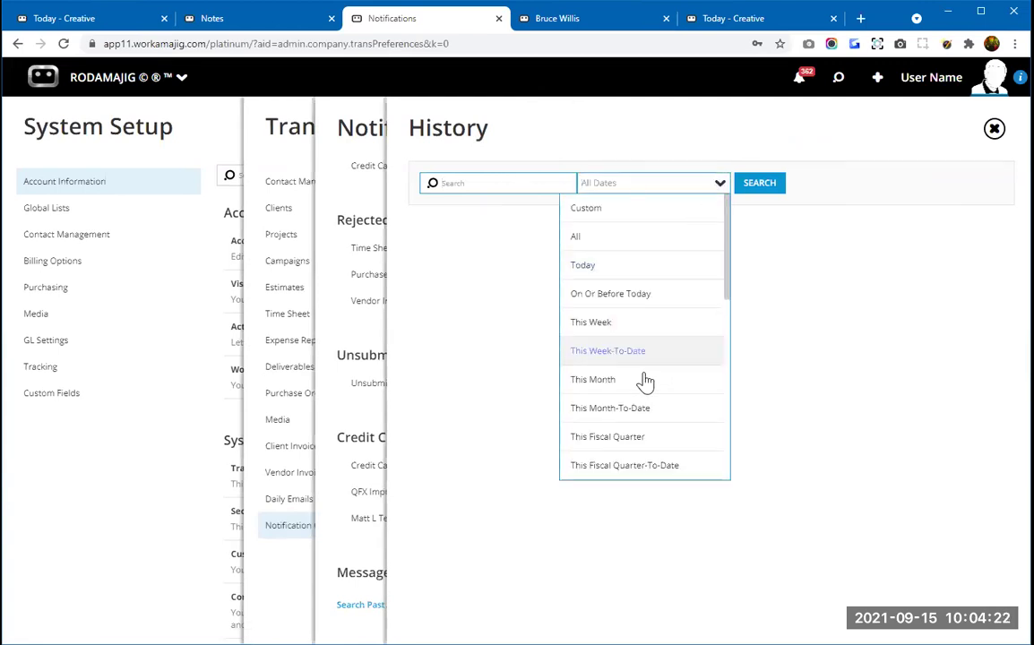
{"action": "left_click", "coordinate": [647, 382]}
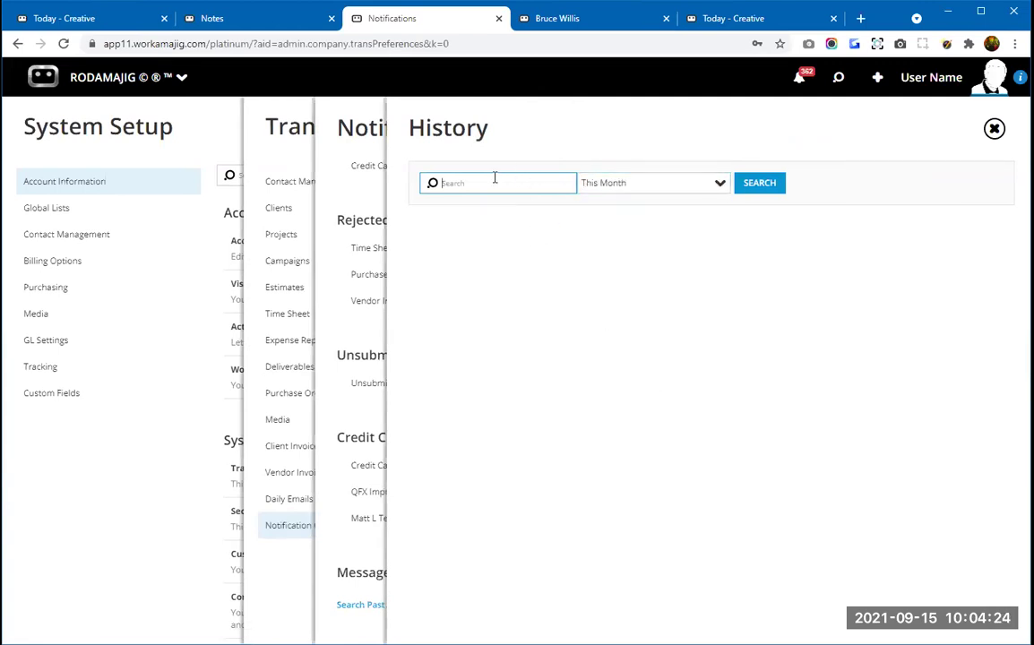
{"action": "type", "text": "time"}
{"action": "key", "text": "Return"}
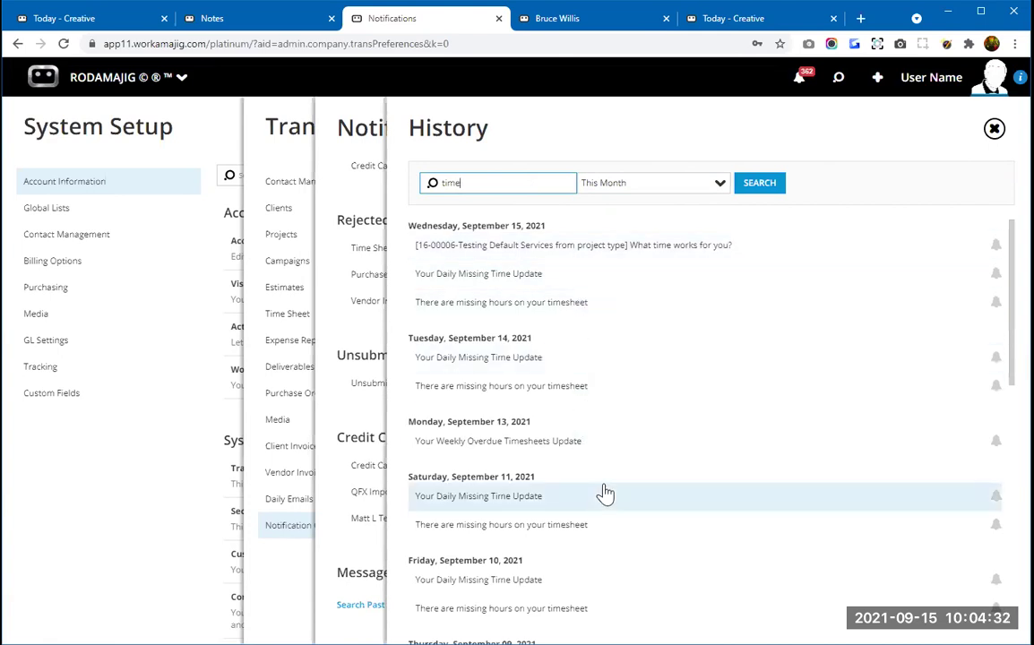
{"action": "left_click", "coordinate": [994, 130]}
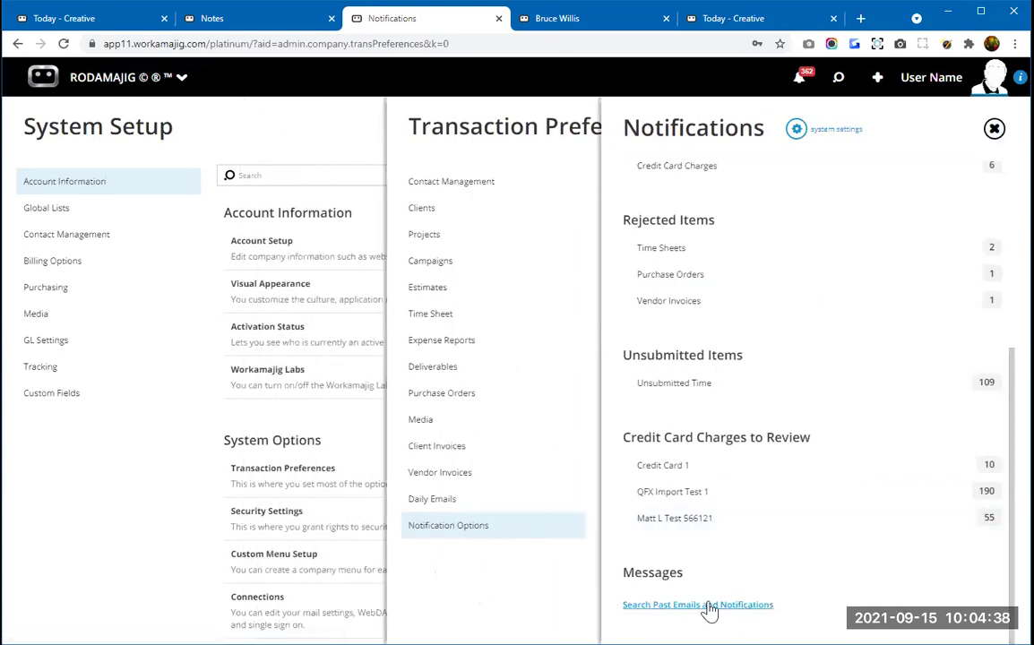
{"action": "left_click", "coordinate": [994, 130]}
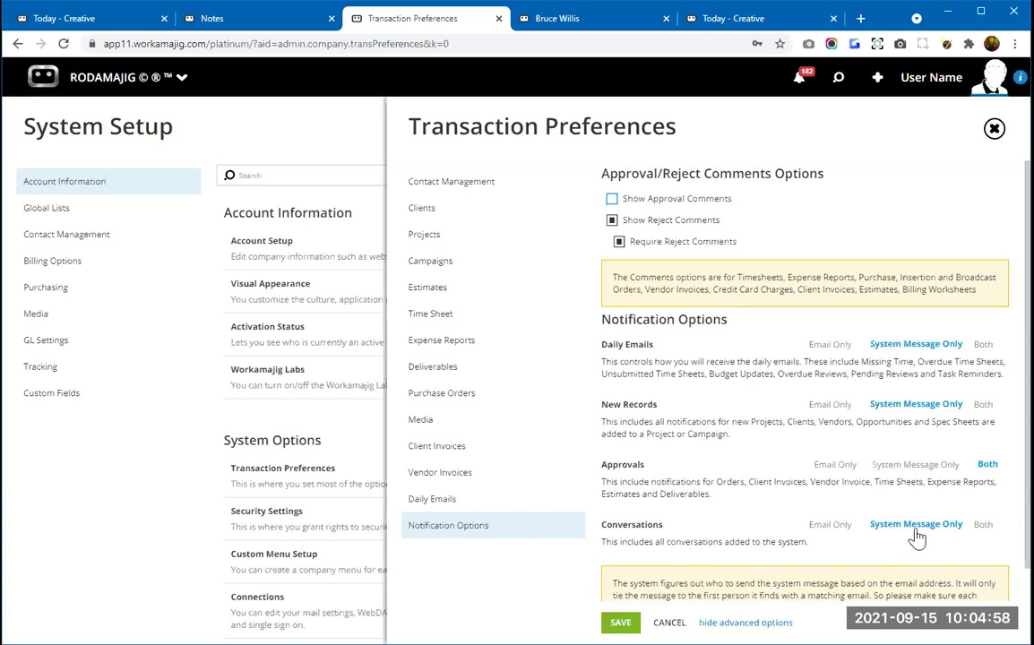
{"action": "left_click", "coordinate": [800, 82]}
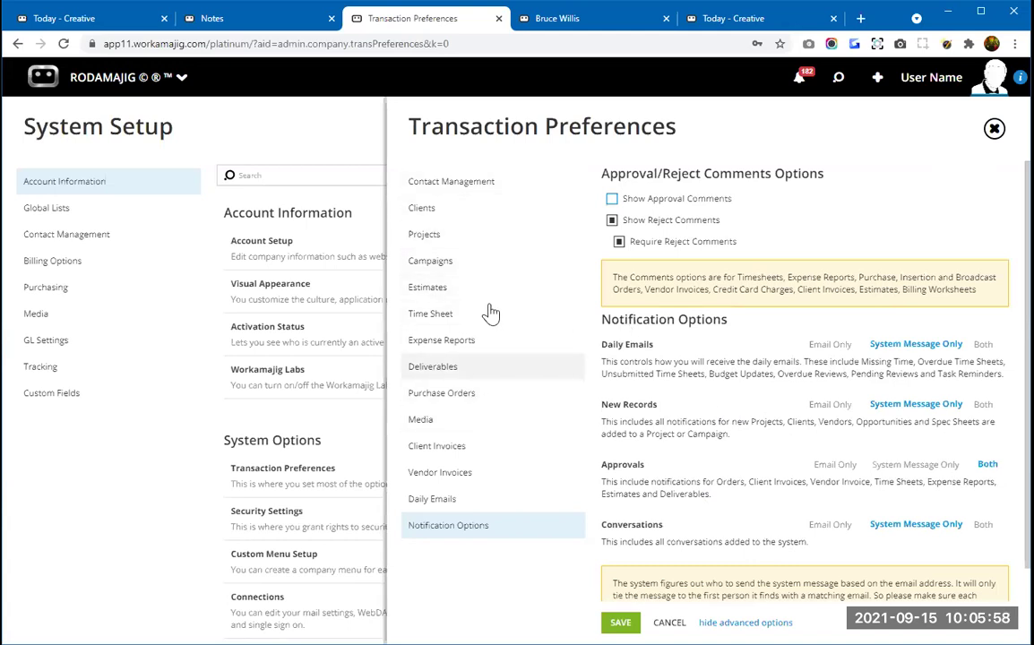
- Enable sending the Changes in Project Status notification in the Bruce Willis employee record
{"action": "left_click", "coordinate": [583, 25]}
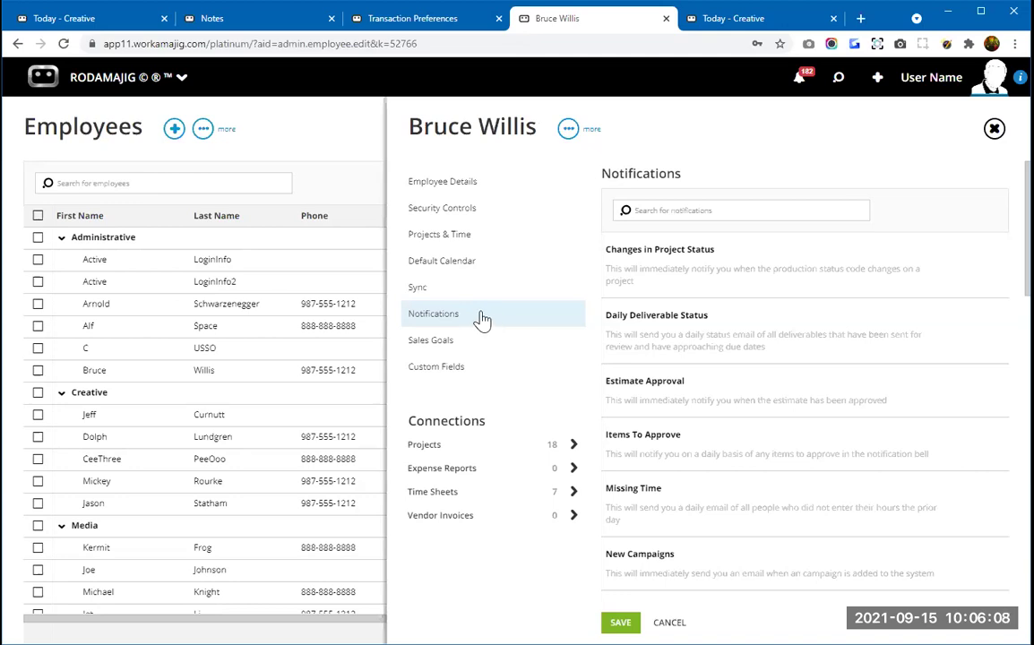
{"action": "left_click", "coordinate": [768, 269]}
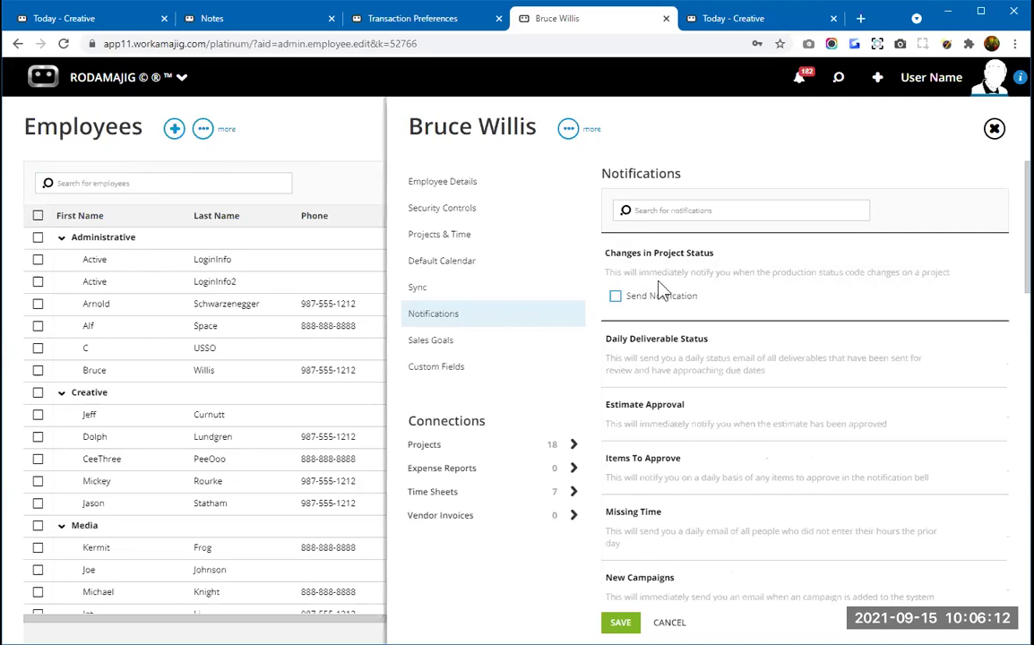
{"action": "left_click", "coordinate": [616, 297]}
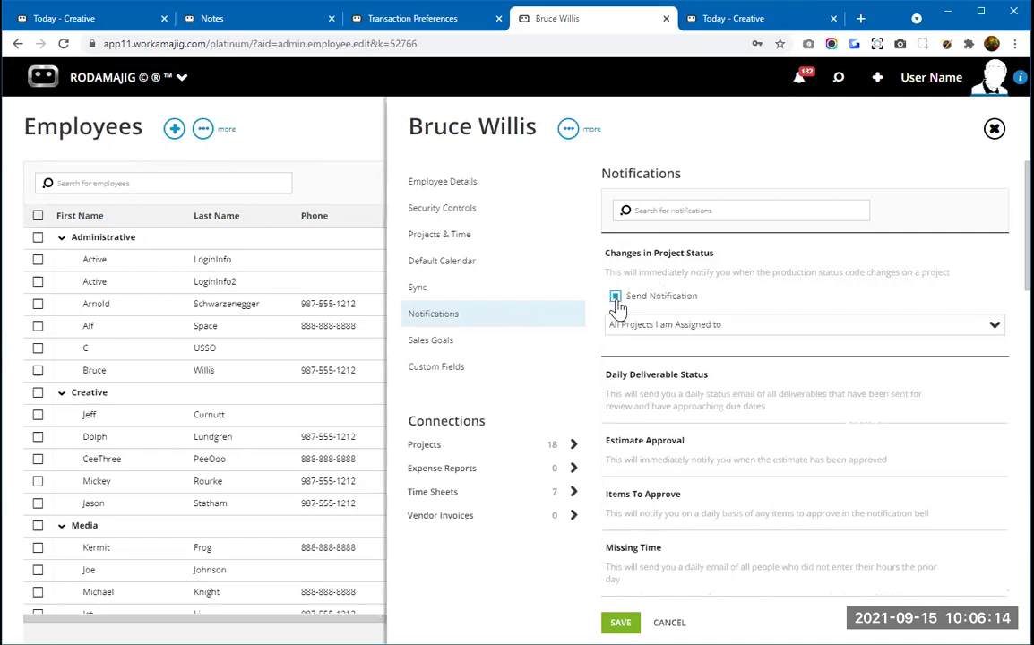
- Limit the Changes in Project Status notification to "Projects where I am the account manager or project manager" and look through the other available notifications
{"action": "left_click", "coordinate": [995, 328]}
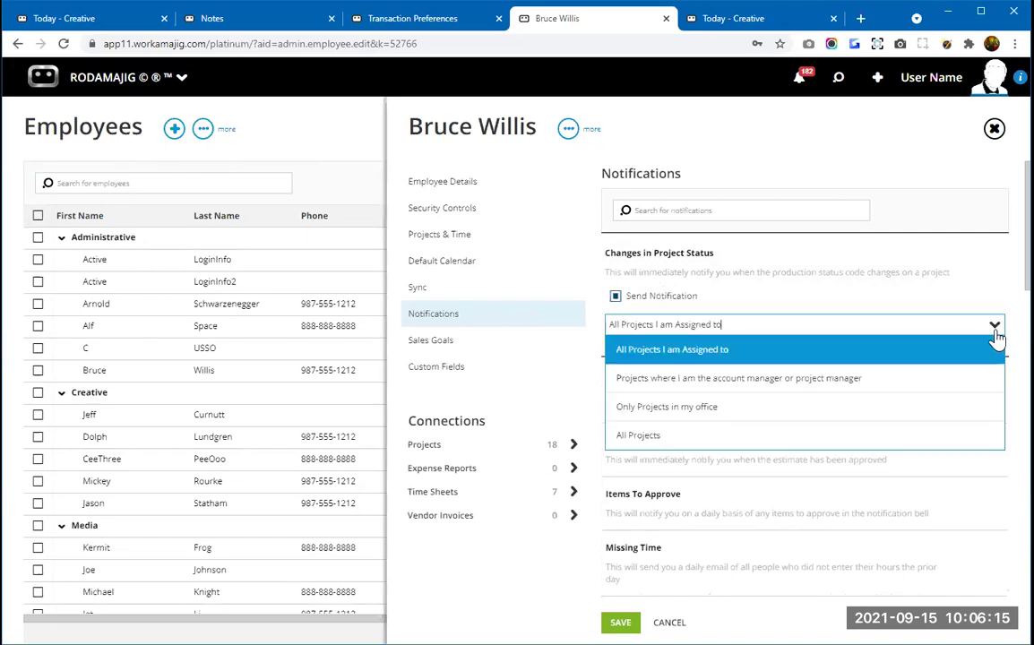
{"action": "left_click", "coordinate": [793, 381]}
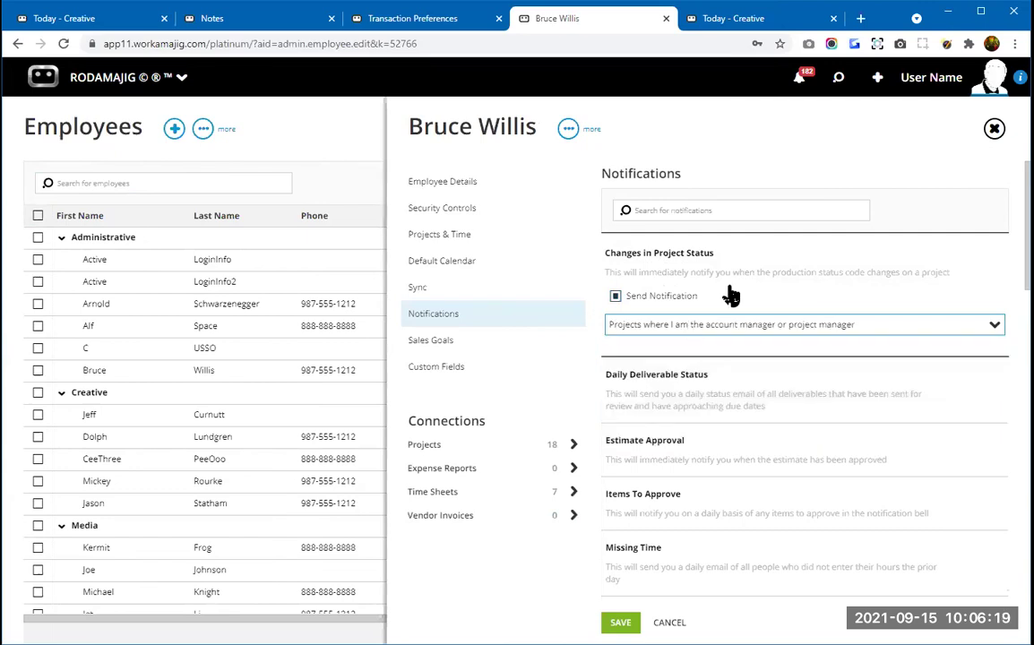
{"action": "left_click", "coordinate": [762, 148]}
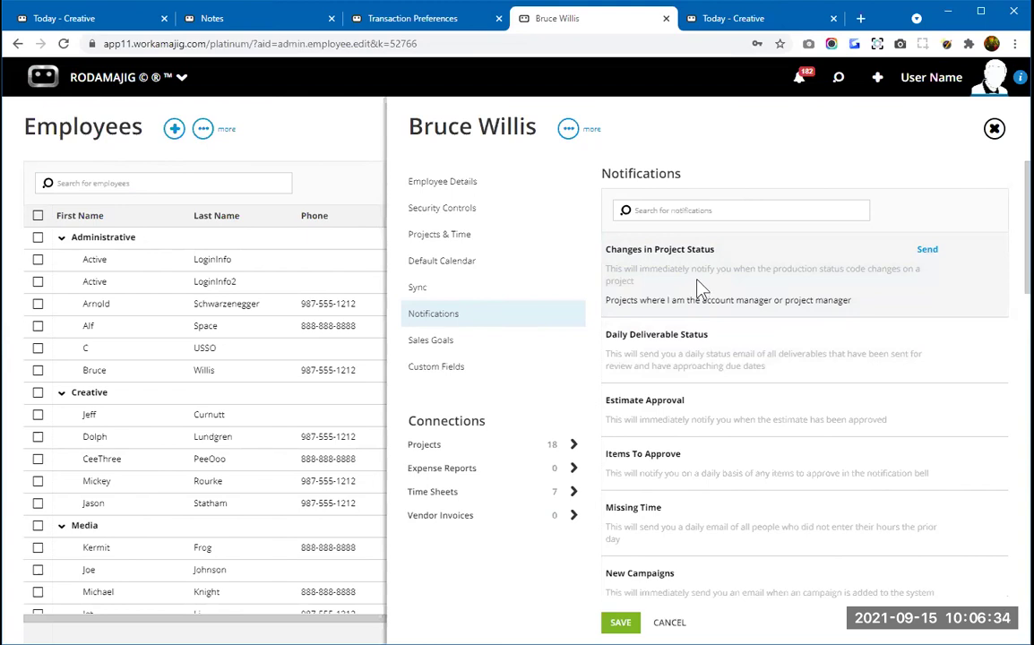
{"action": "scroll", "coordinate": [766, 396], "scroll_direction": "down", "scroll_amount": 3}
{"action": "scroll", "coordinate": [773, 394], "scroll_direction": "down", "scroll_amount": 9}
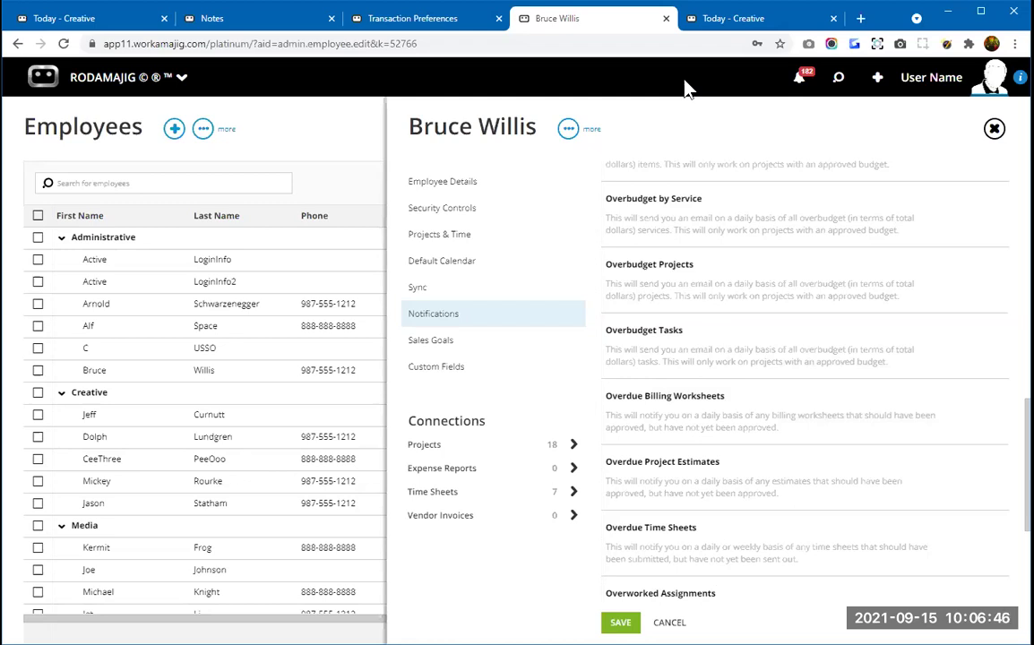
- Switch to the mobile view of the Today page, look through its tasks and conversations, and view and close the Concept task's details
{"action": "left_click", "coordinate": [744, 19]}
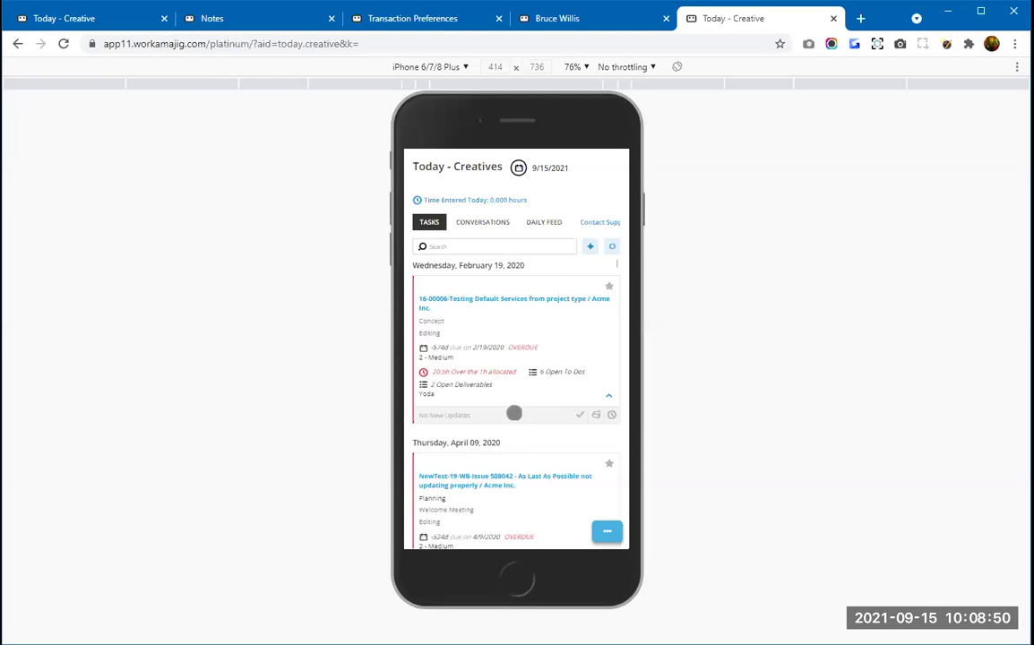
{"action": "scroll", "coordinate": [513, 337], "scroll_direction": "down", "scroll_amount": 15}
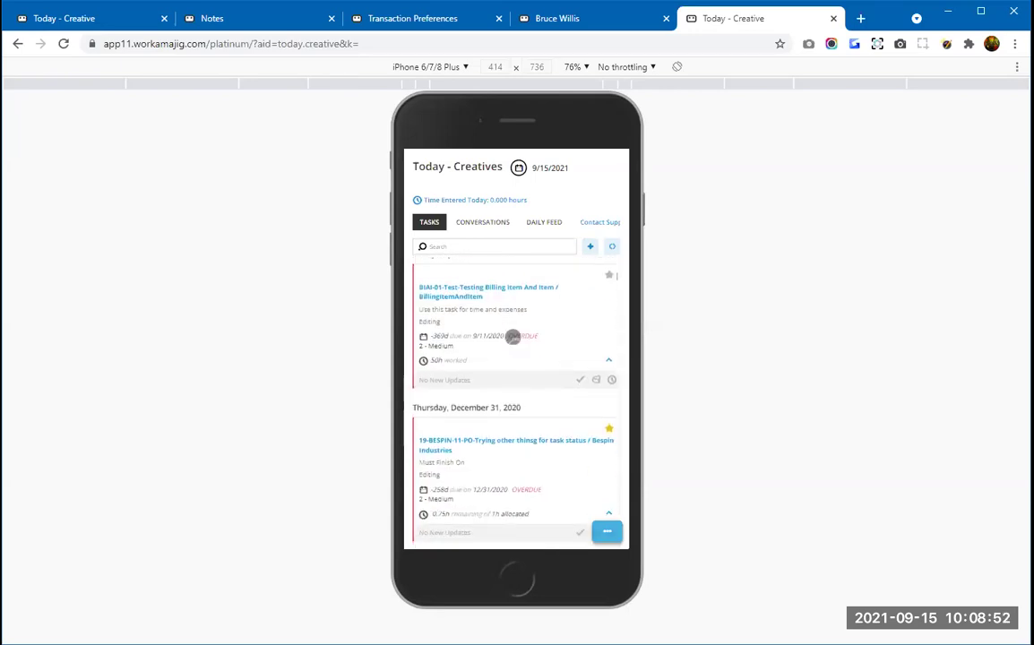
{"action": "scroll", "coordinate": [511, 337], "scroll_direction": "up", "scroll_amount": 15}
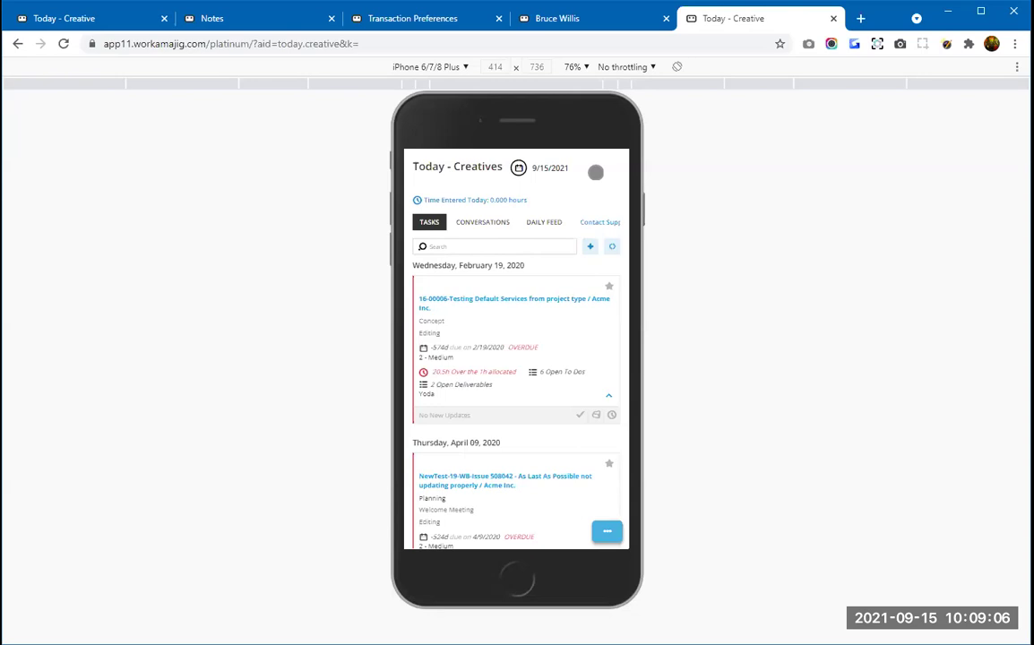
{"action": "left_click", "coordinate": [475, 223]}
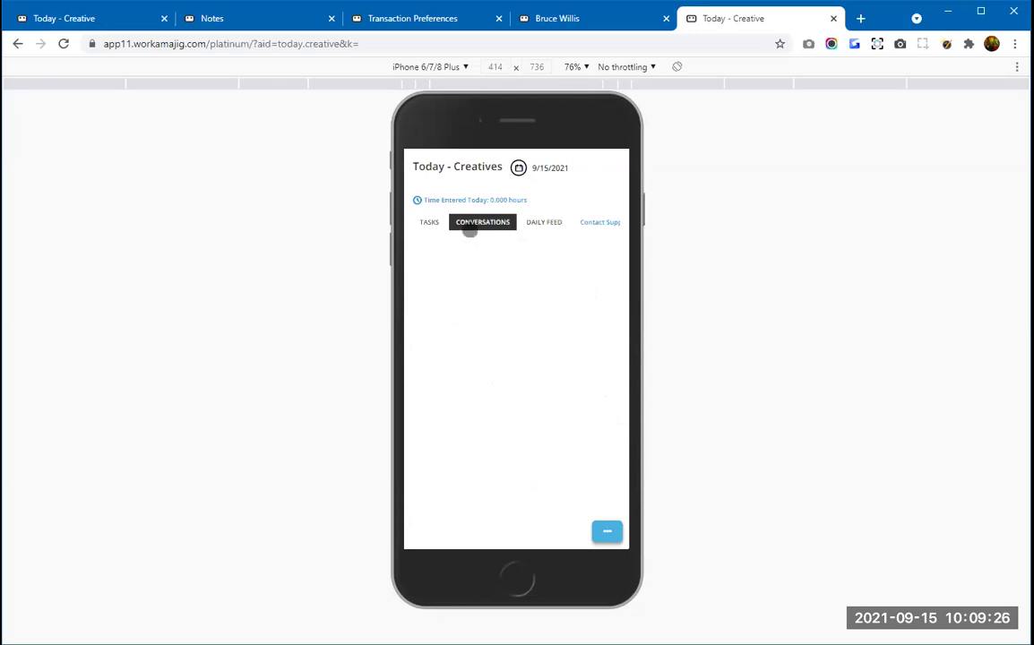
{"action": "left_click", "coordinate": [429, 223]}
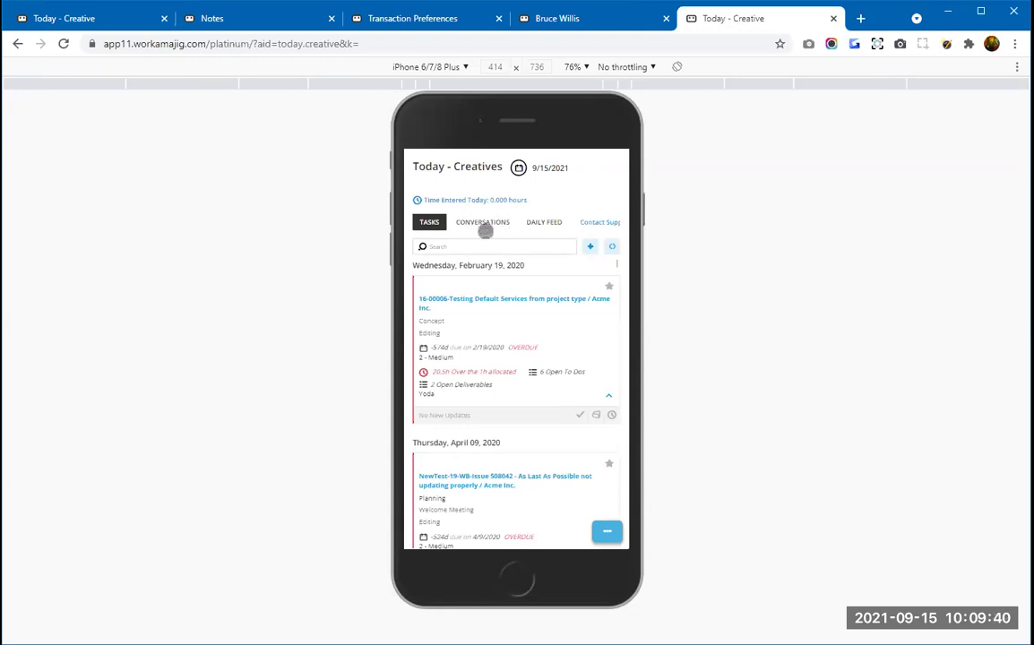
{"action": "left_click", "coordinate": [515, 370]}
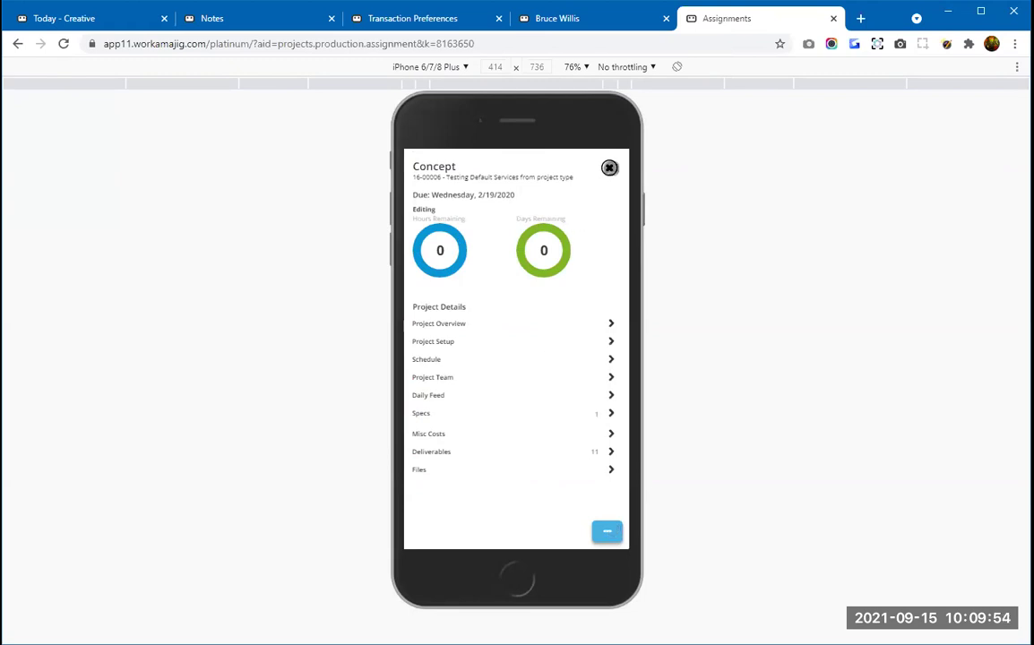
{"action": "left_click", "coordinate": [610, 167]}
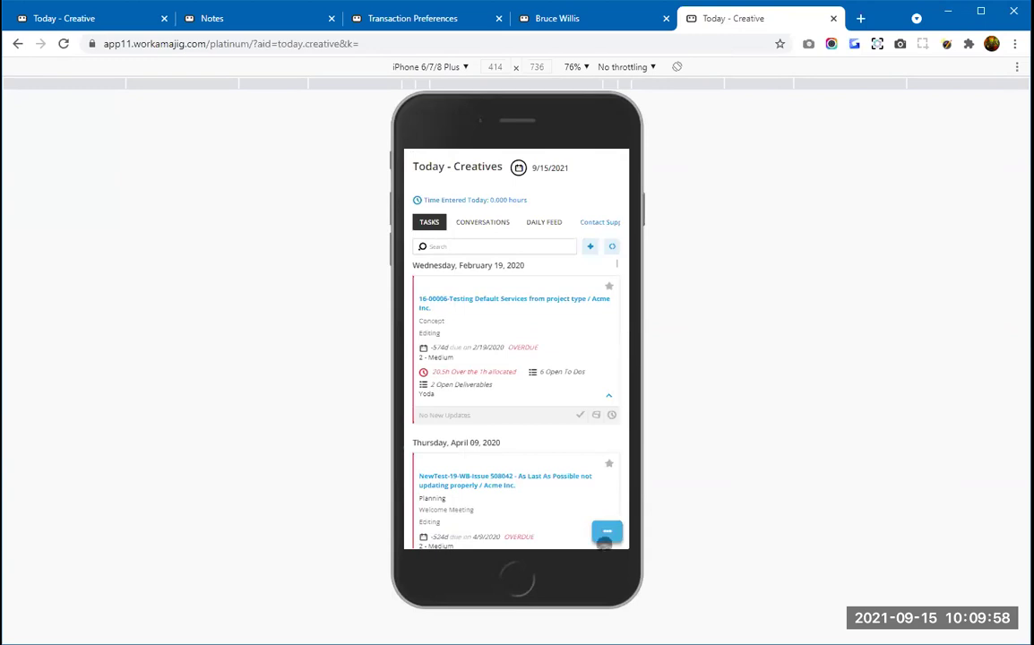
- Start a new expense report in the mobile view, examine the fields of a new expense receipt, and close both without entering details
{"action": "left_click", "coordinate": [608, 534]}
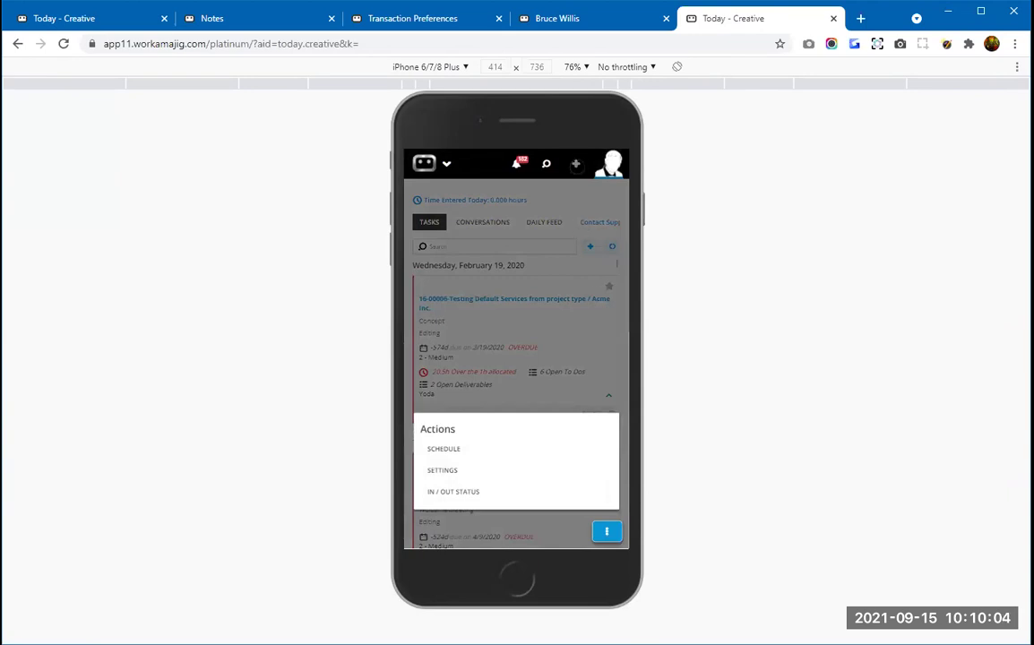
{"action": "left_click", "coordinate": [575, 163]}
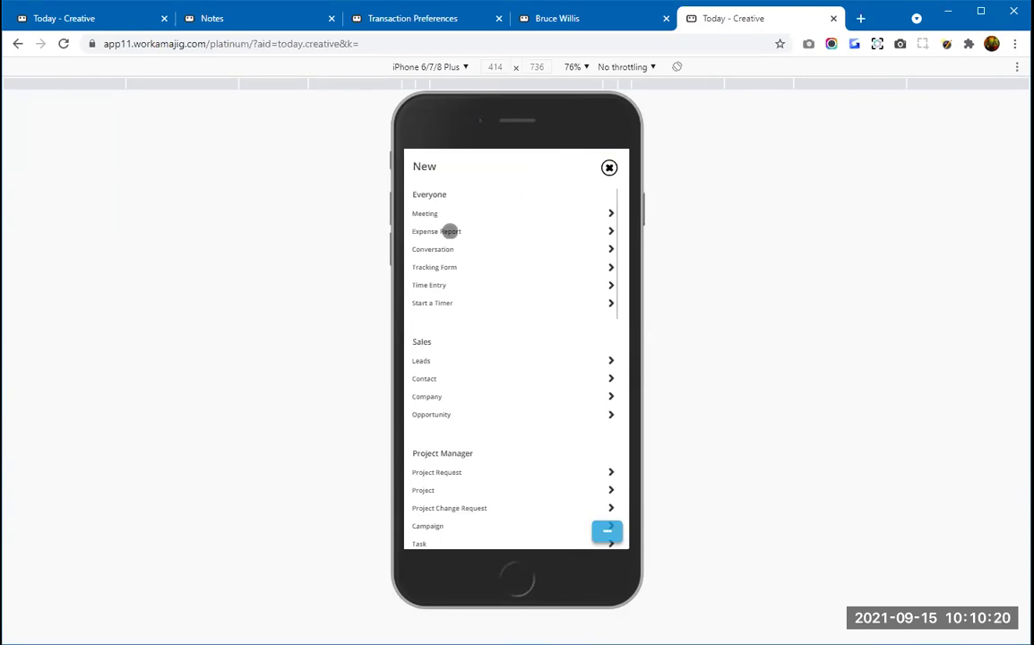
{"action": "left_click", "coordinate": [450, 231]}
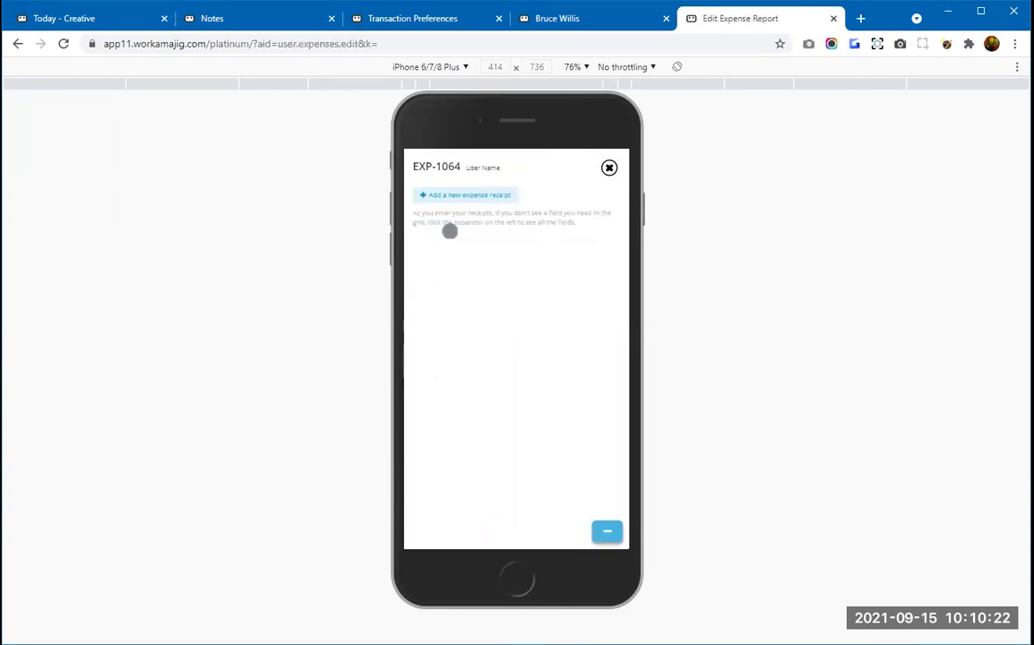
{"action": "left_click", "coordinate": [470, 197]}
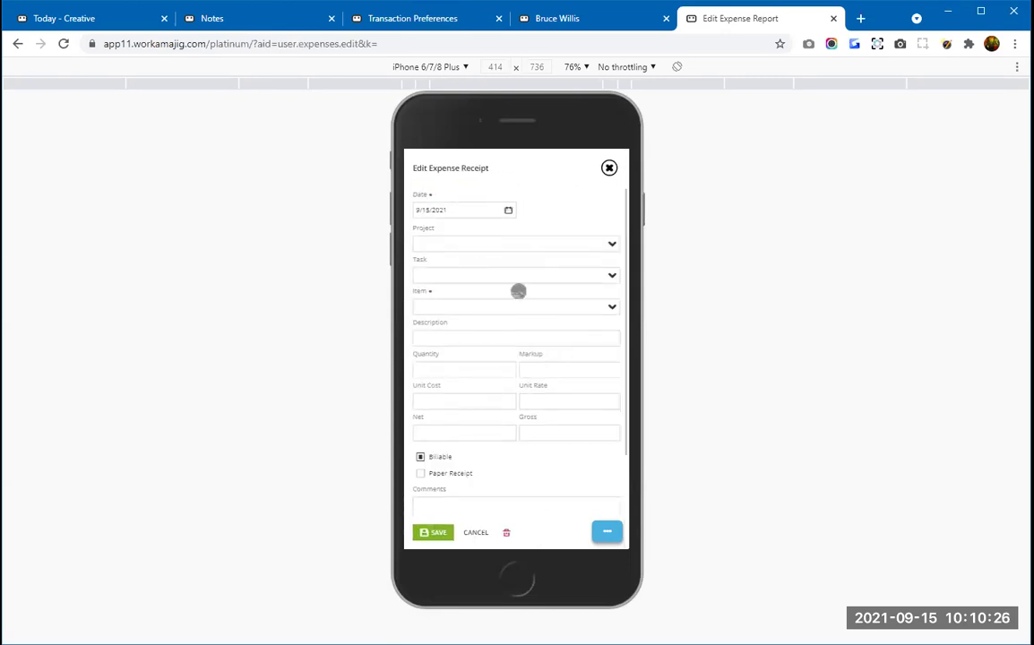
{"action": "scroll", "coordinate": [468, 424], "scroll_direction": "down", "scroll_amount": 1}
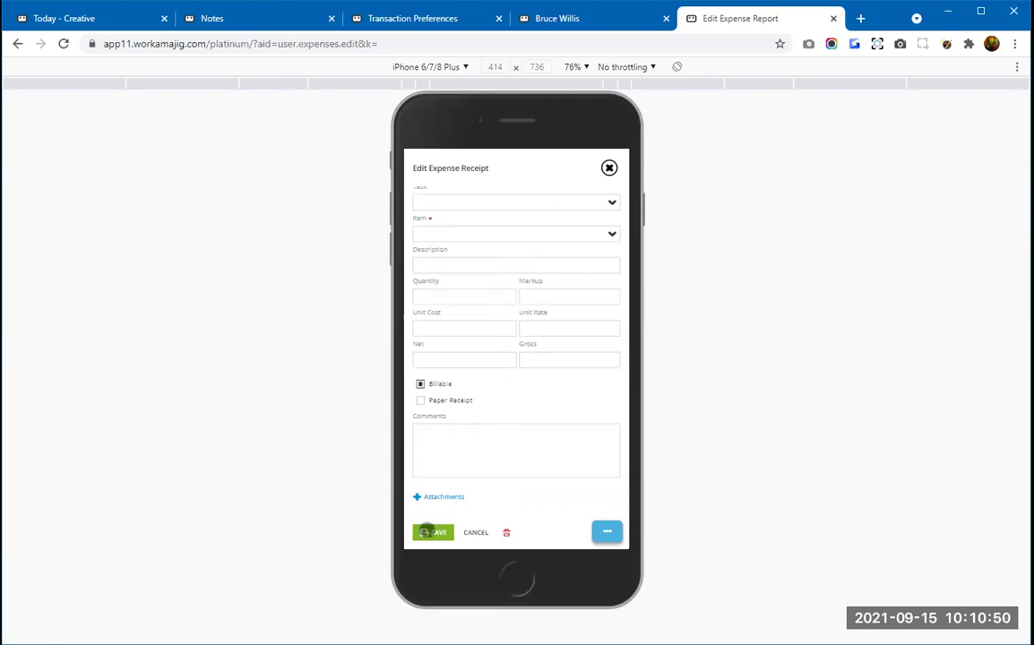
{"action": "left_click", "coordinate": [609, 168]}
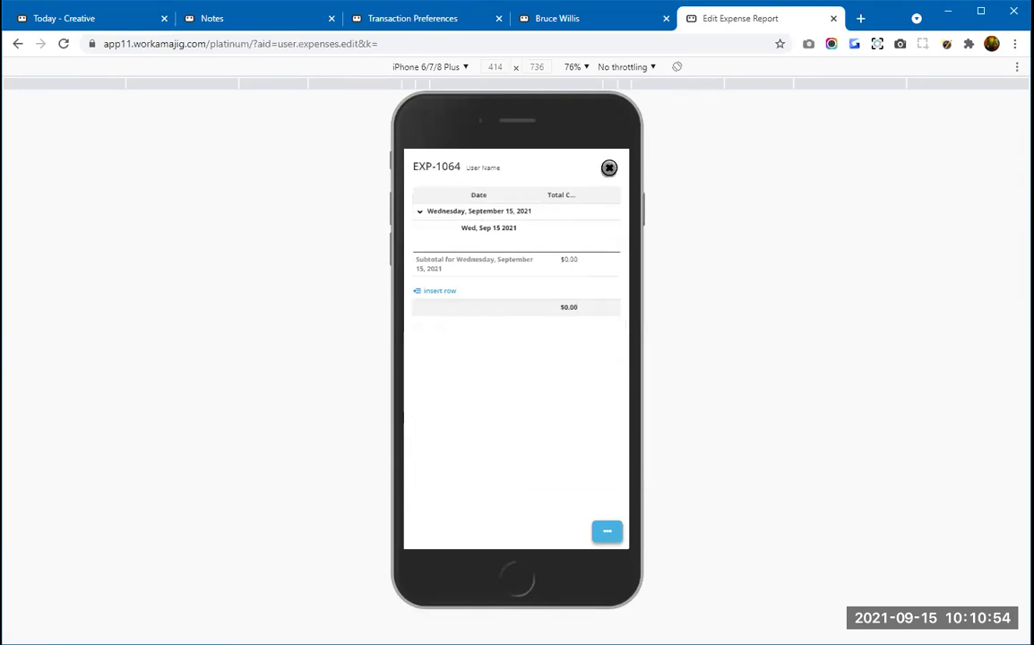
{"action": "left_click", "coordinate": [610, 168]}
{"action": "left_click", "coordinate": [609, 168]}
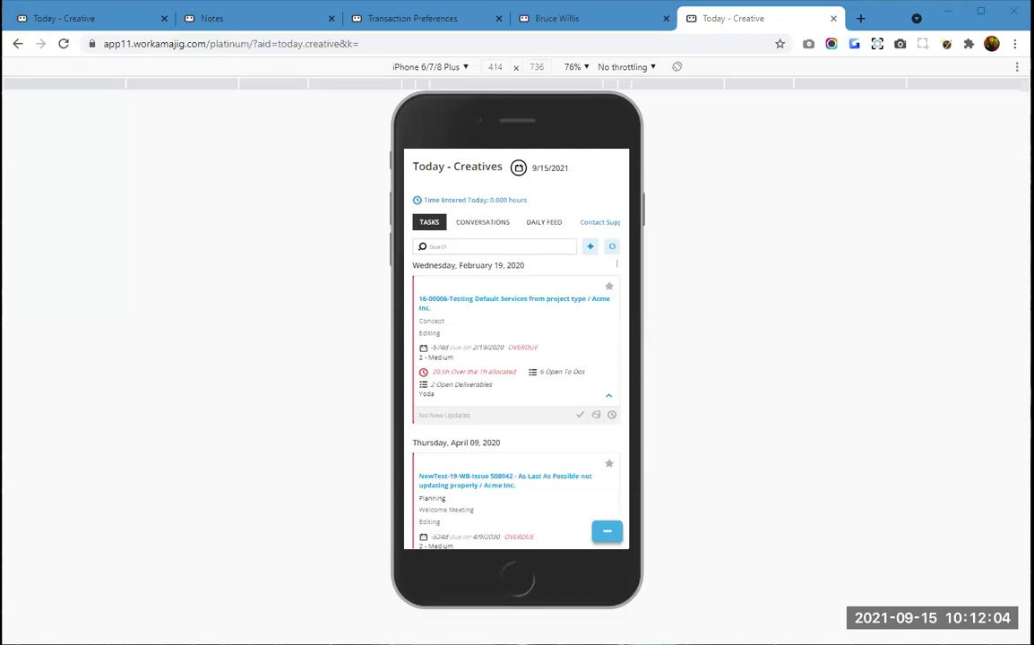
- Return to the employee record and subscribe the employee to Project Conversations in the Projects & Time settings
{"action": "left_click", "coordinate": [589, 22]}
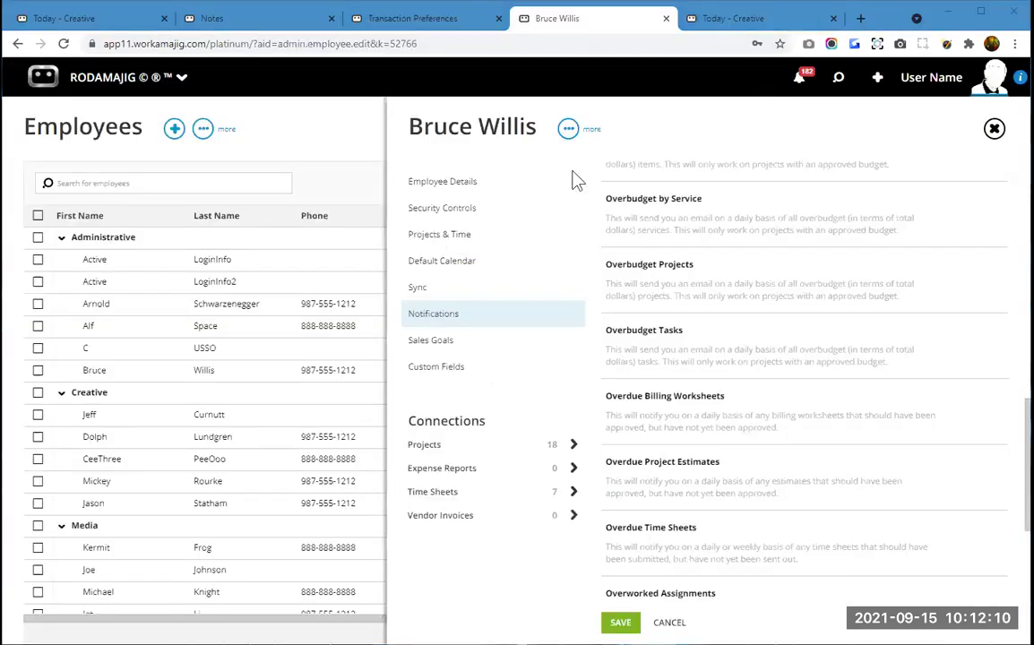
{"action": "left_click", "coordinate": [490, 246]}
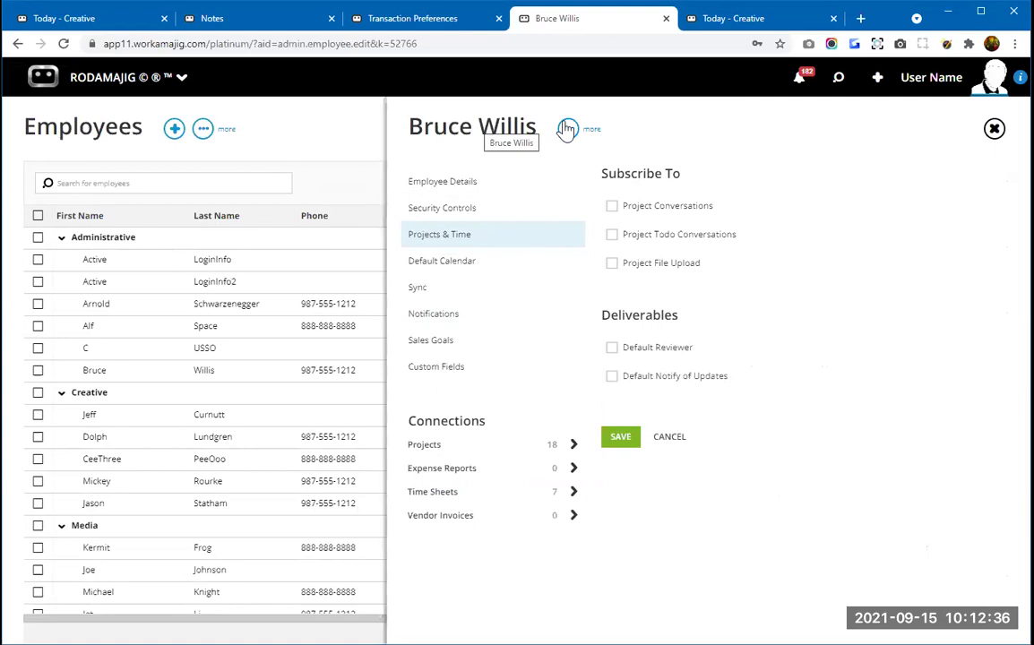
{"action": "left_click", "coordinate": [613, 206]}
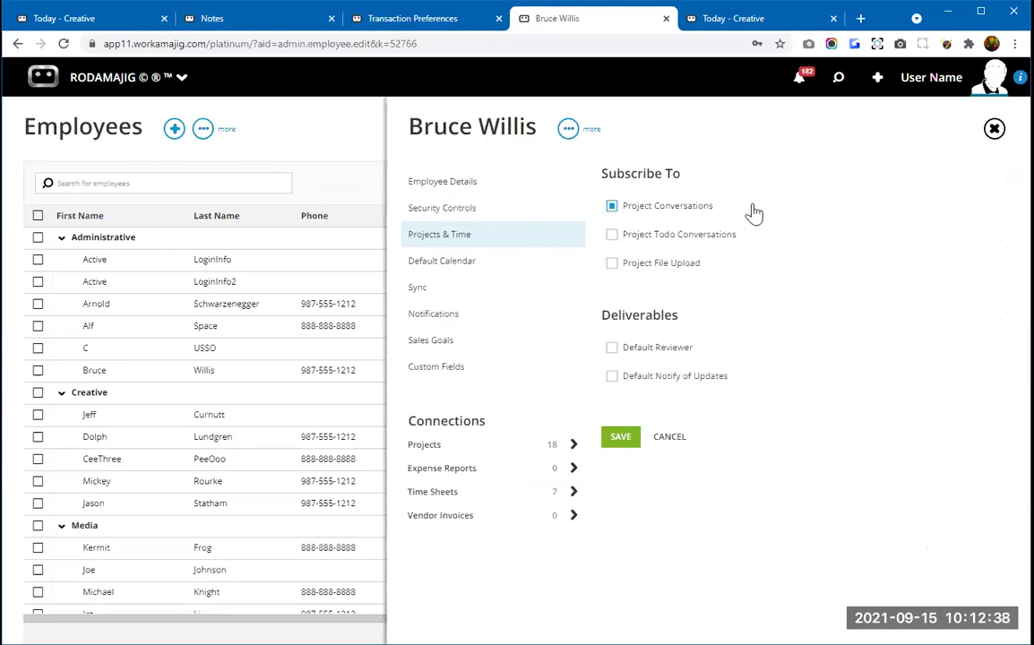